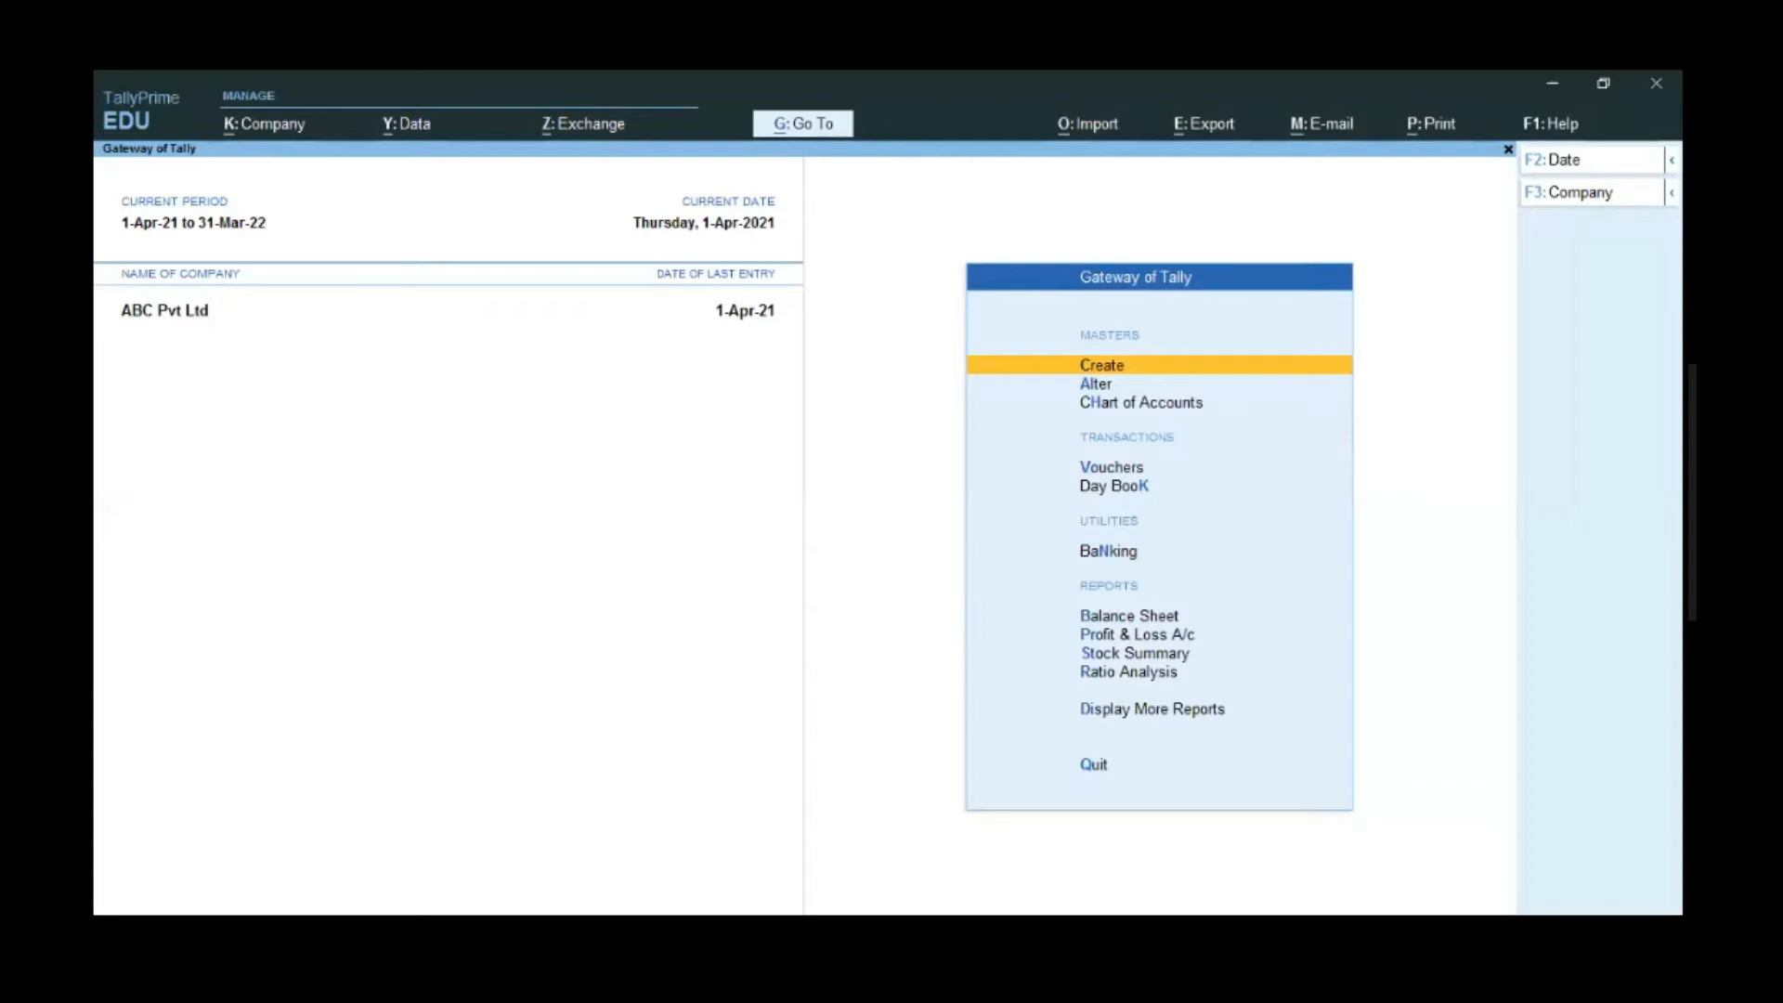
- Open TallyPrime's Help menu from the Gateway of Tally with F1
key(F1)
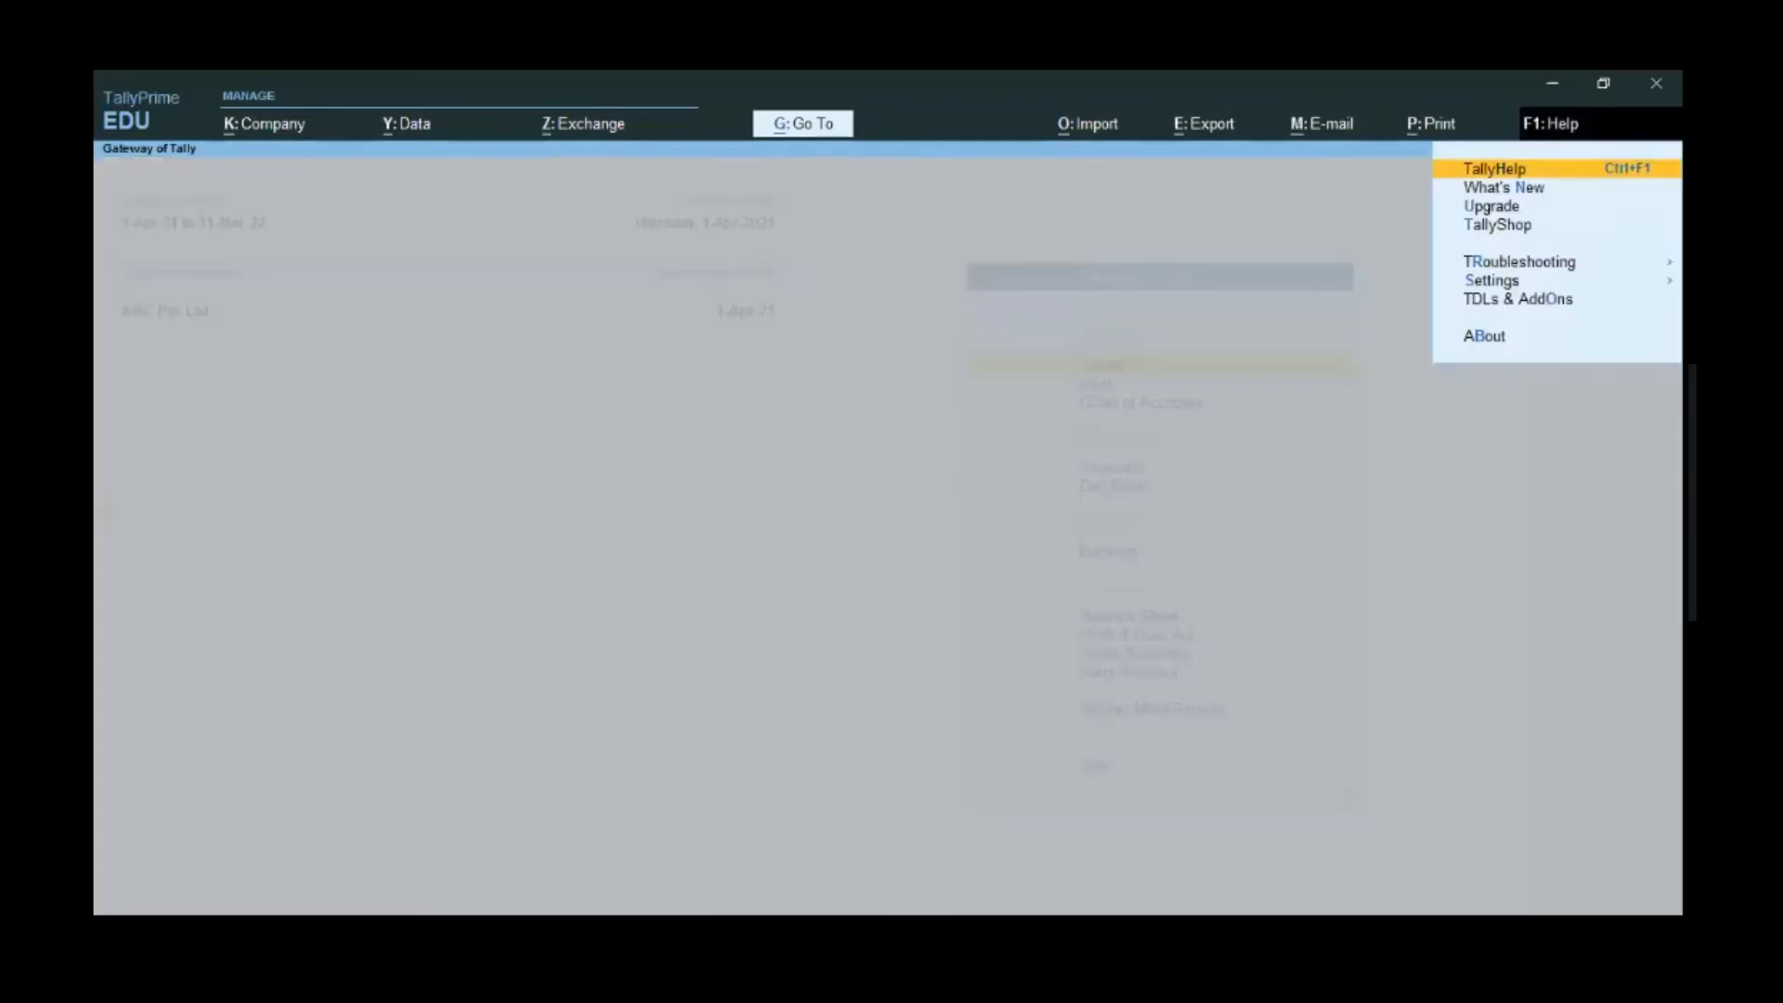
- Review the auto ledger and receipt setting in Add-On Features, then quit without saving
key(o)
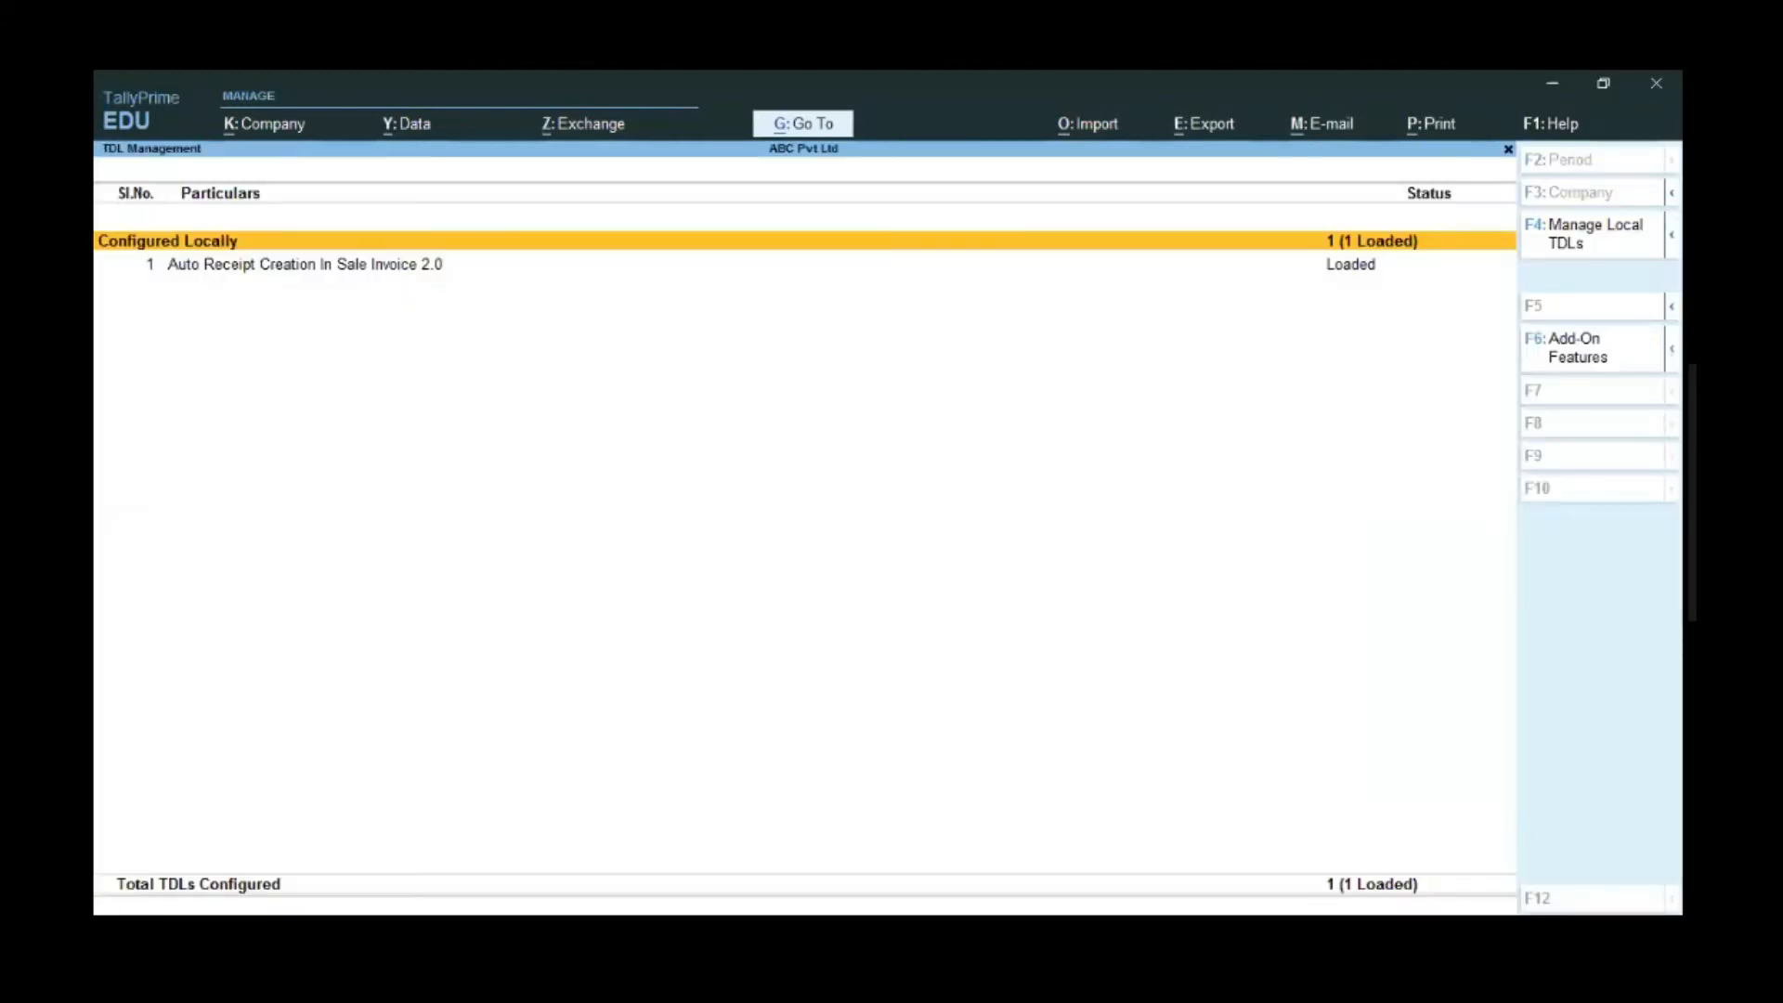
key(F6)
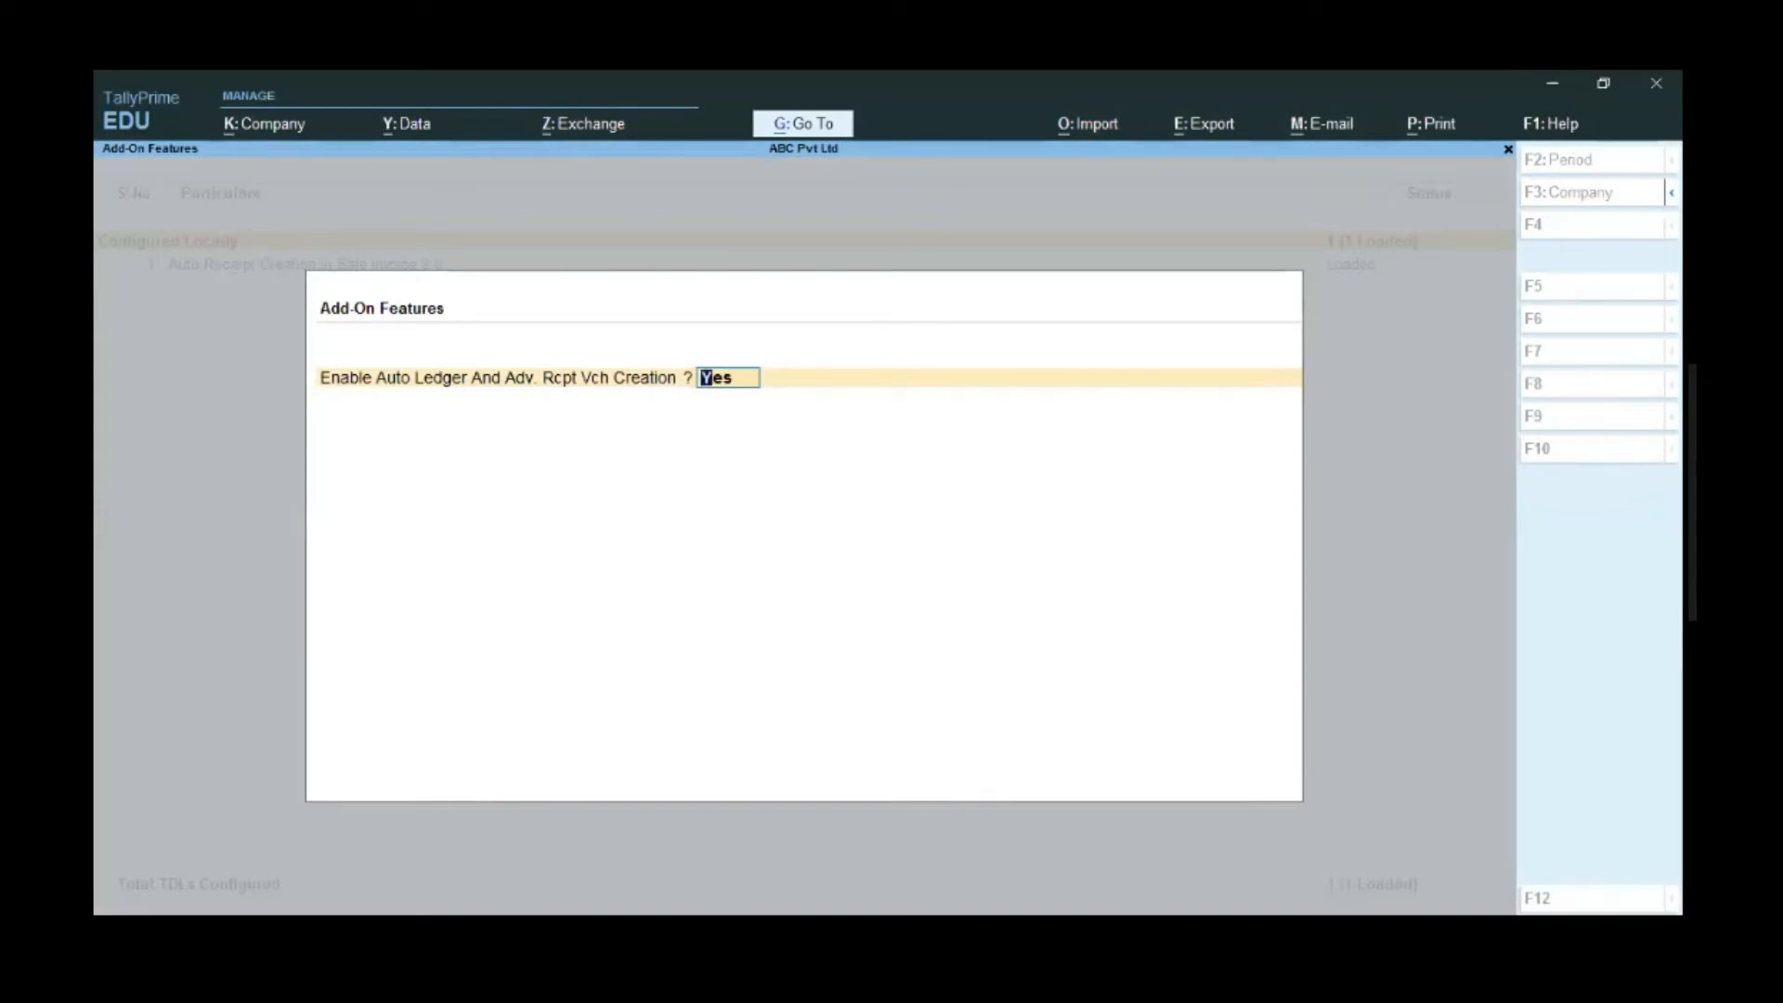
key(BackSpace)
key(Escape)
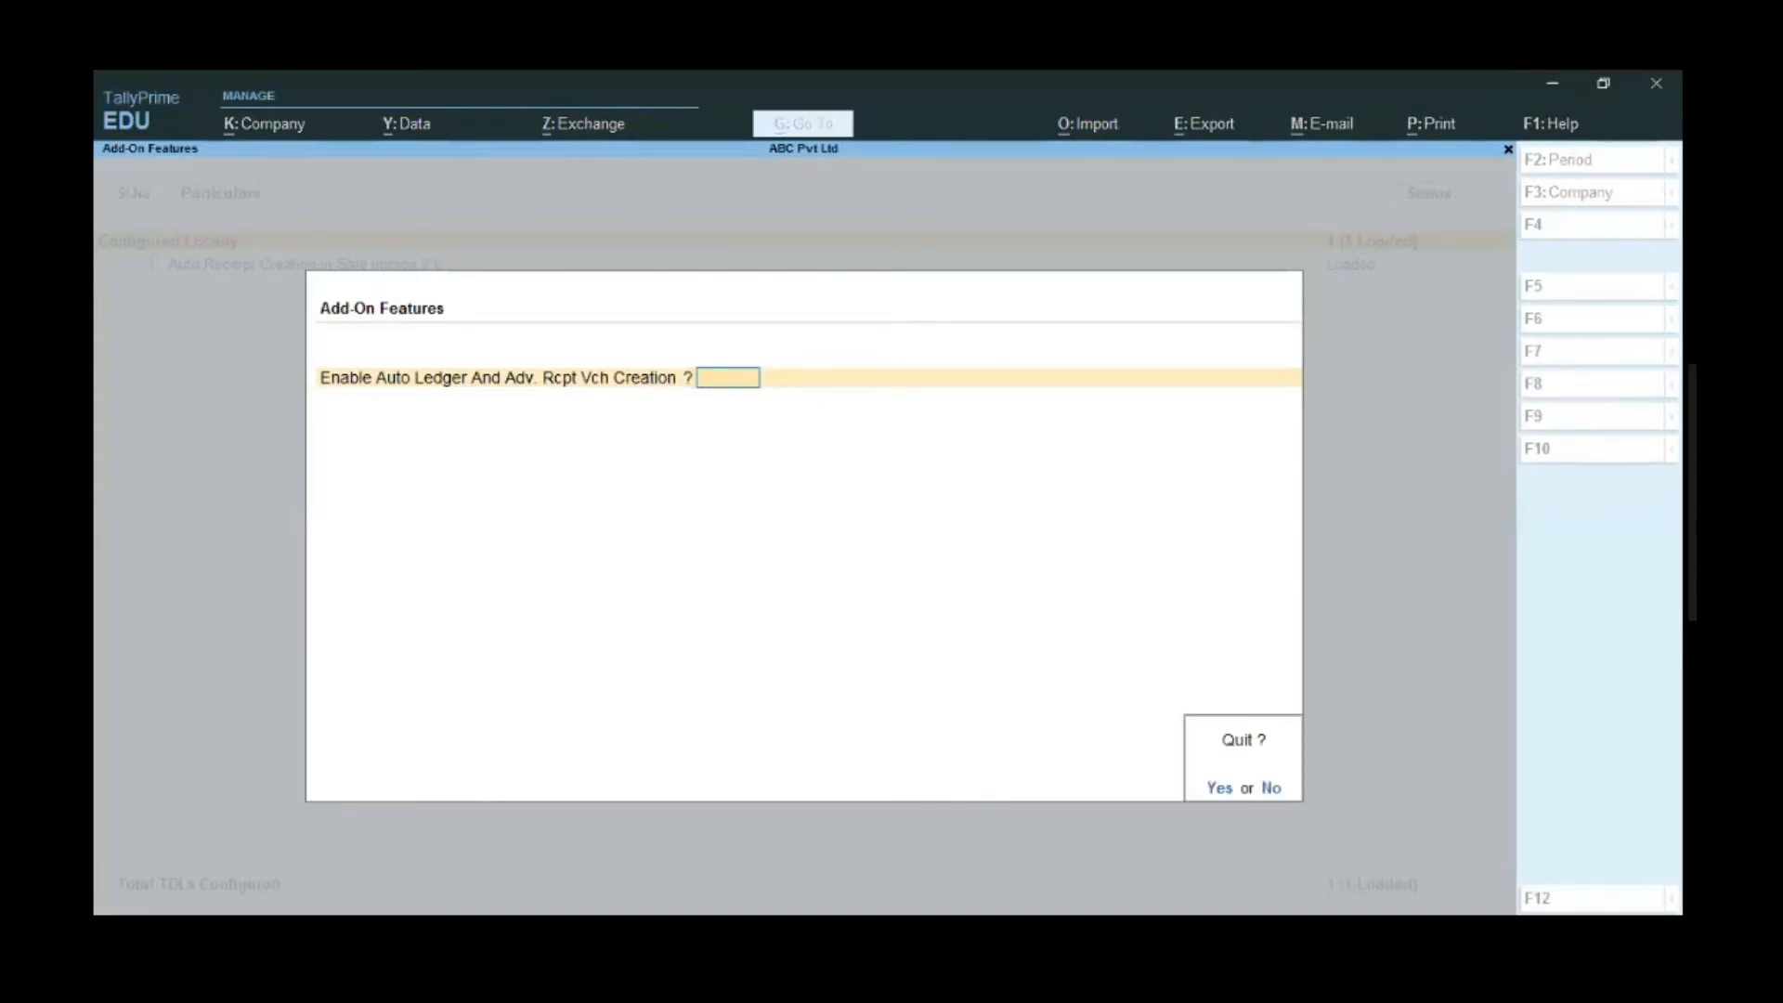
key(y)
key(Escape)
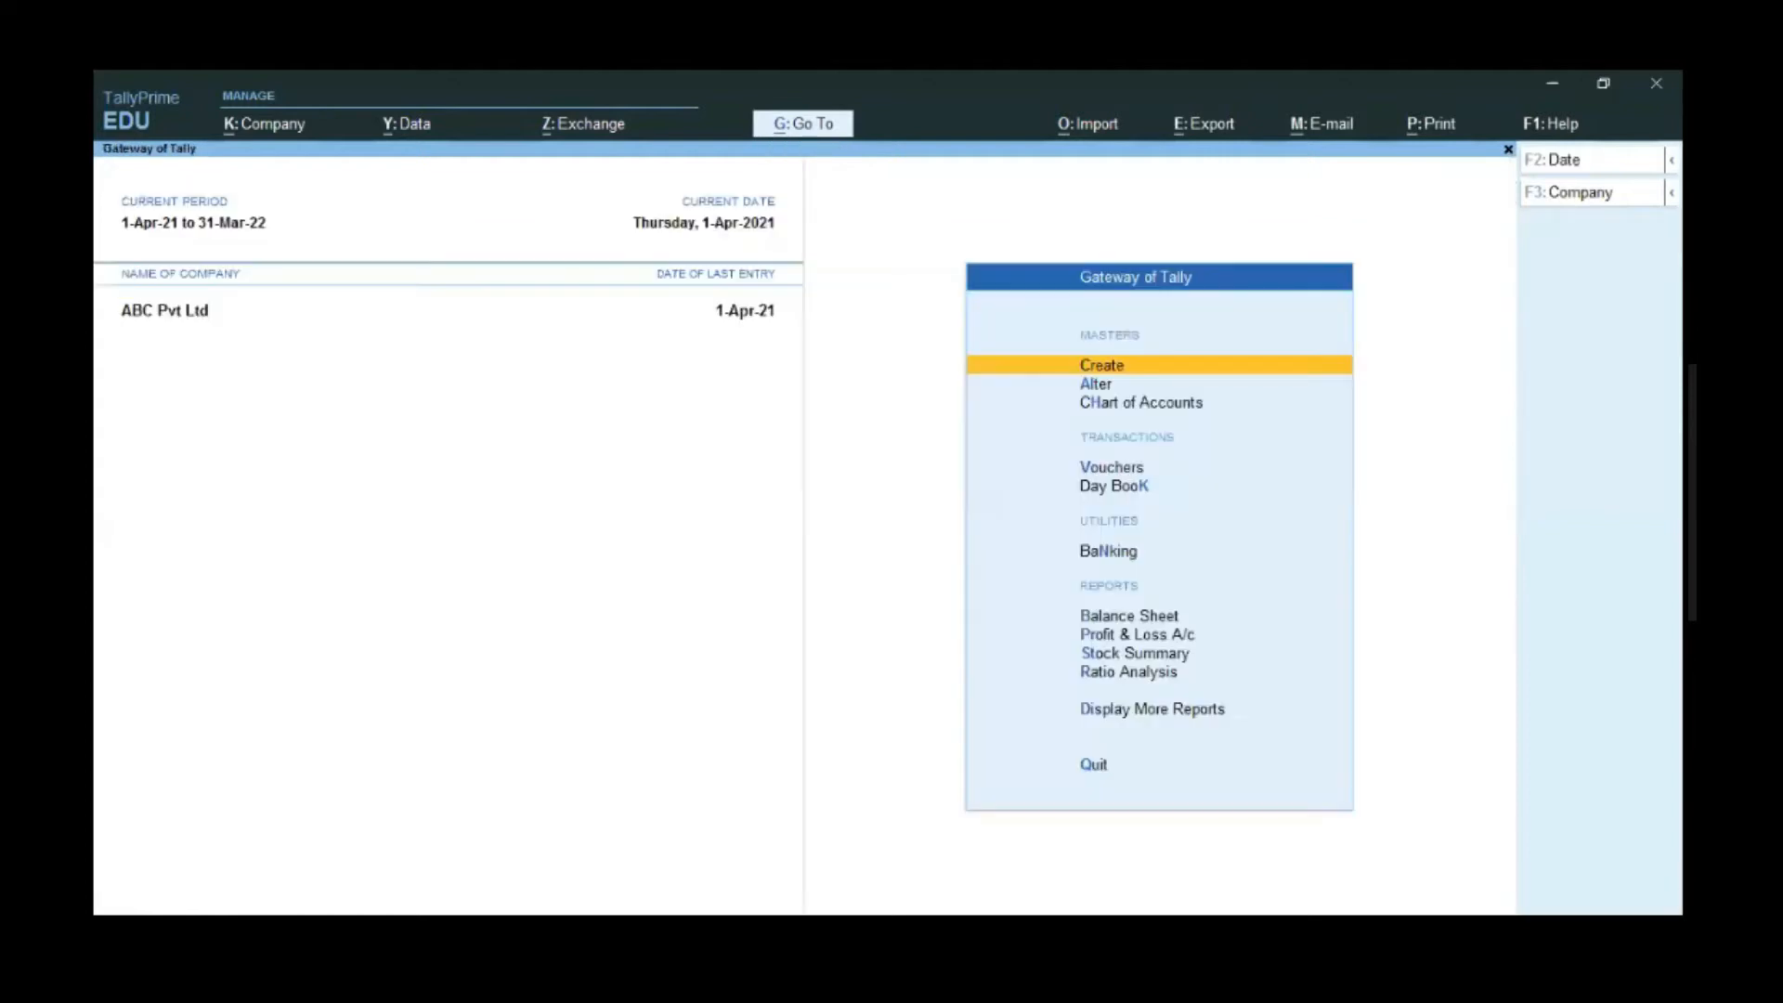
- Inspect the Sales voucher type's auto customer and advance receipt options, then exit unchanged
key(Down)
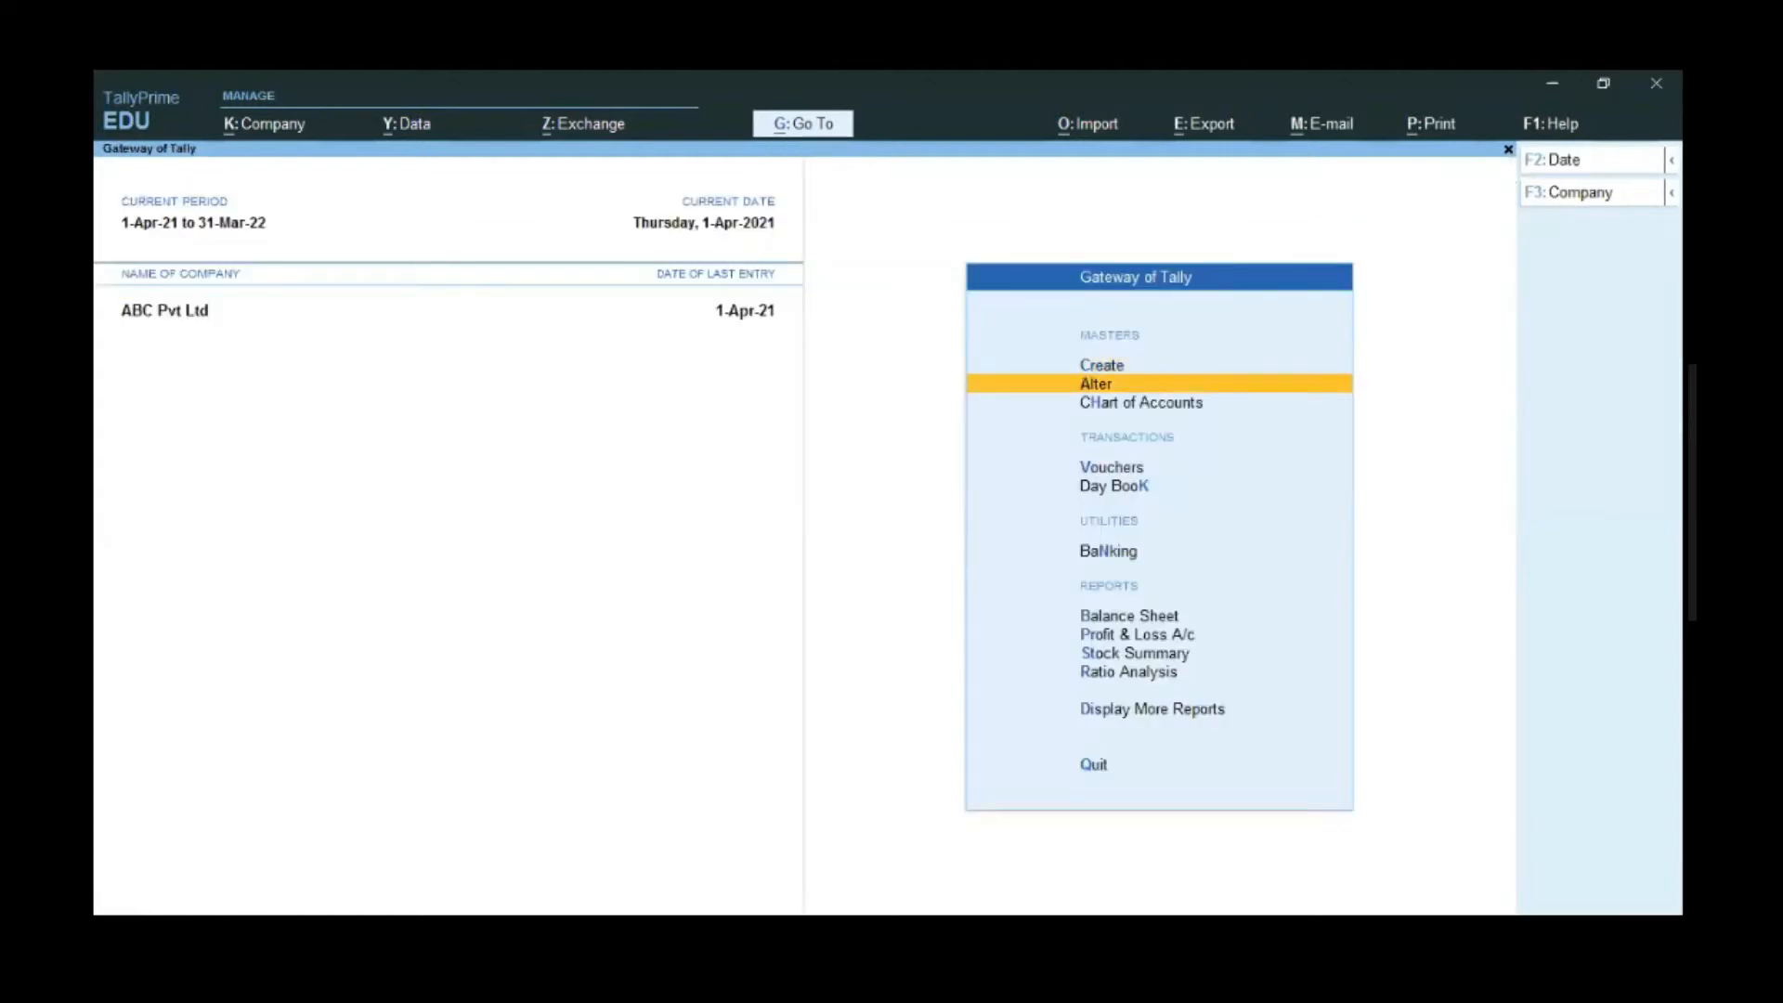
key(Return)
key(Down)
key(Down)
key(Down)
key(Down)
key(Down)
key(Return)
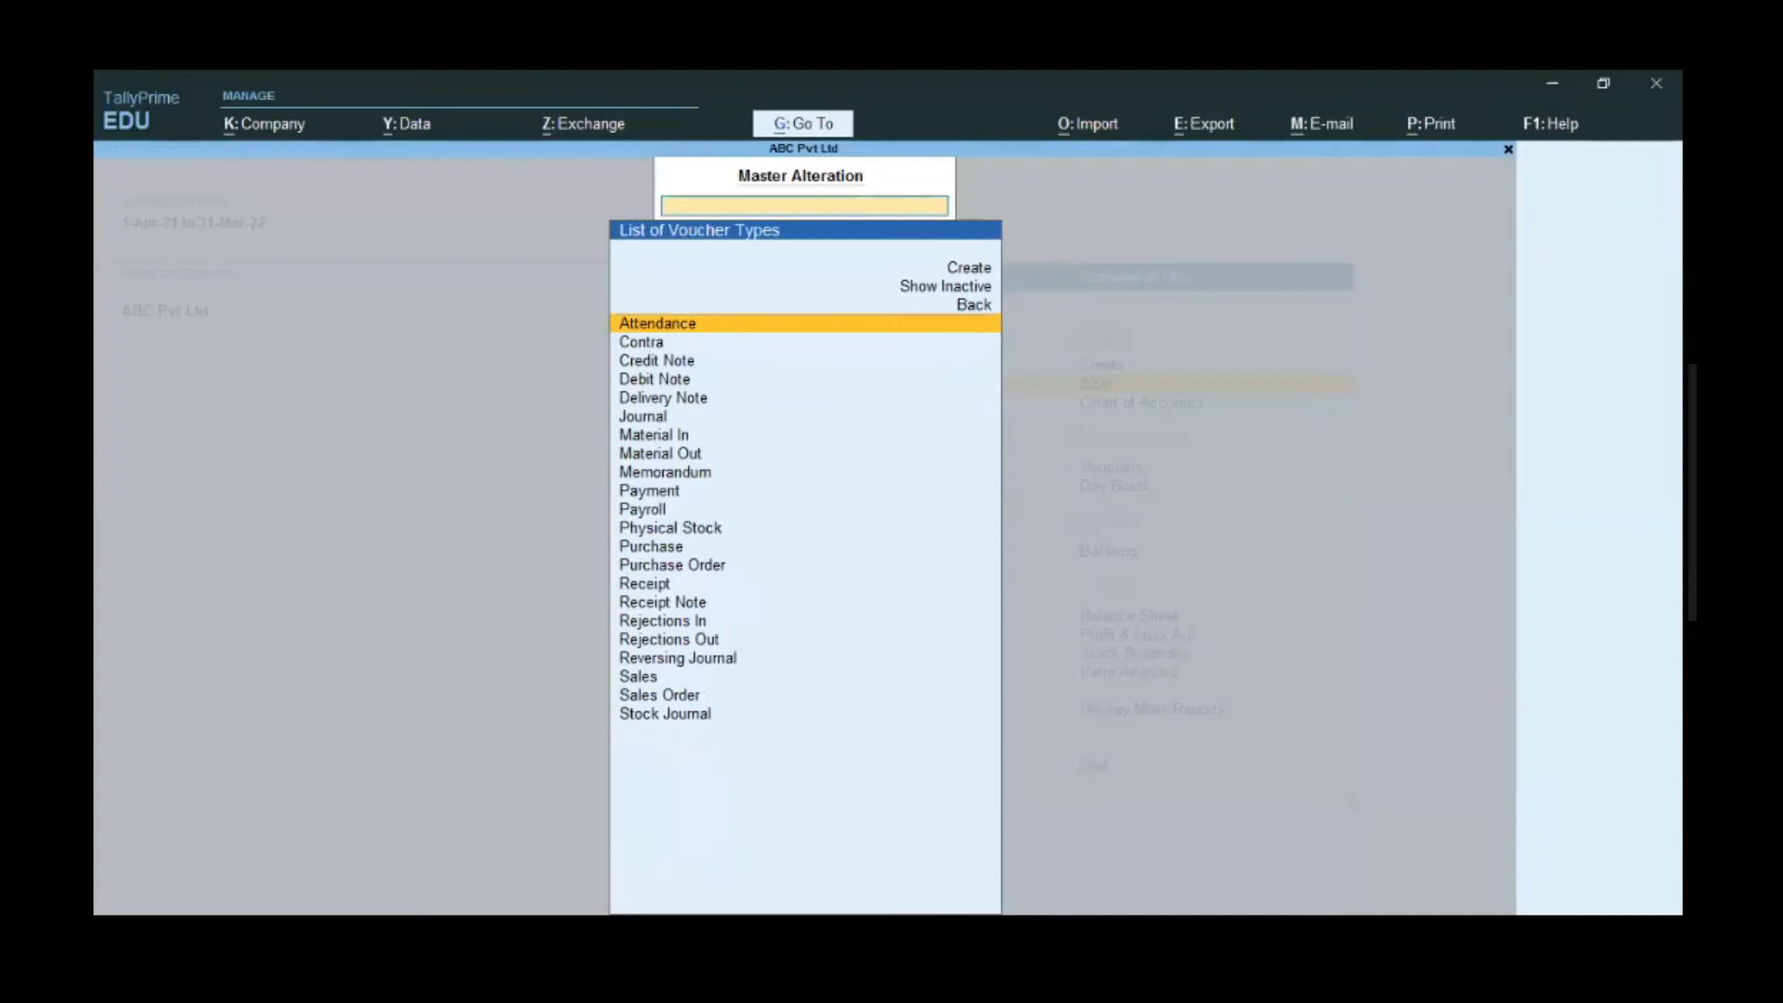
text(Sales)
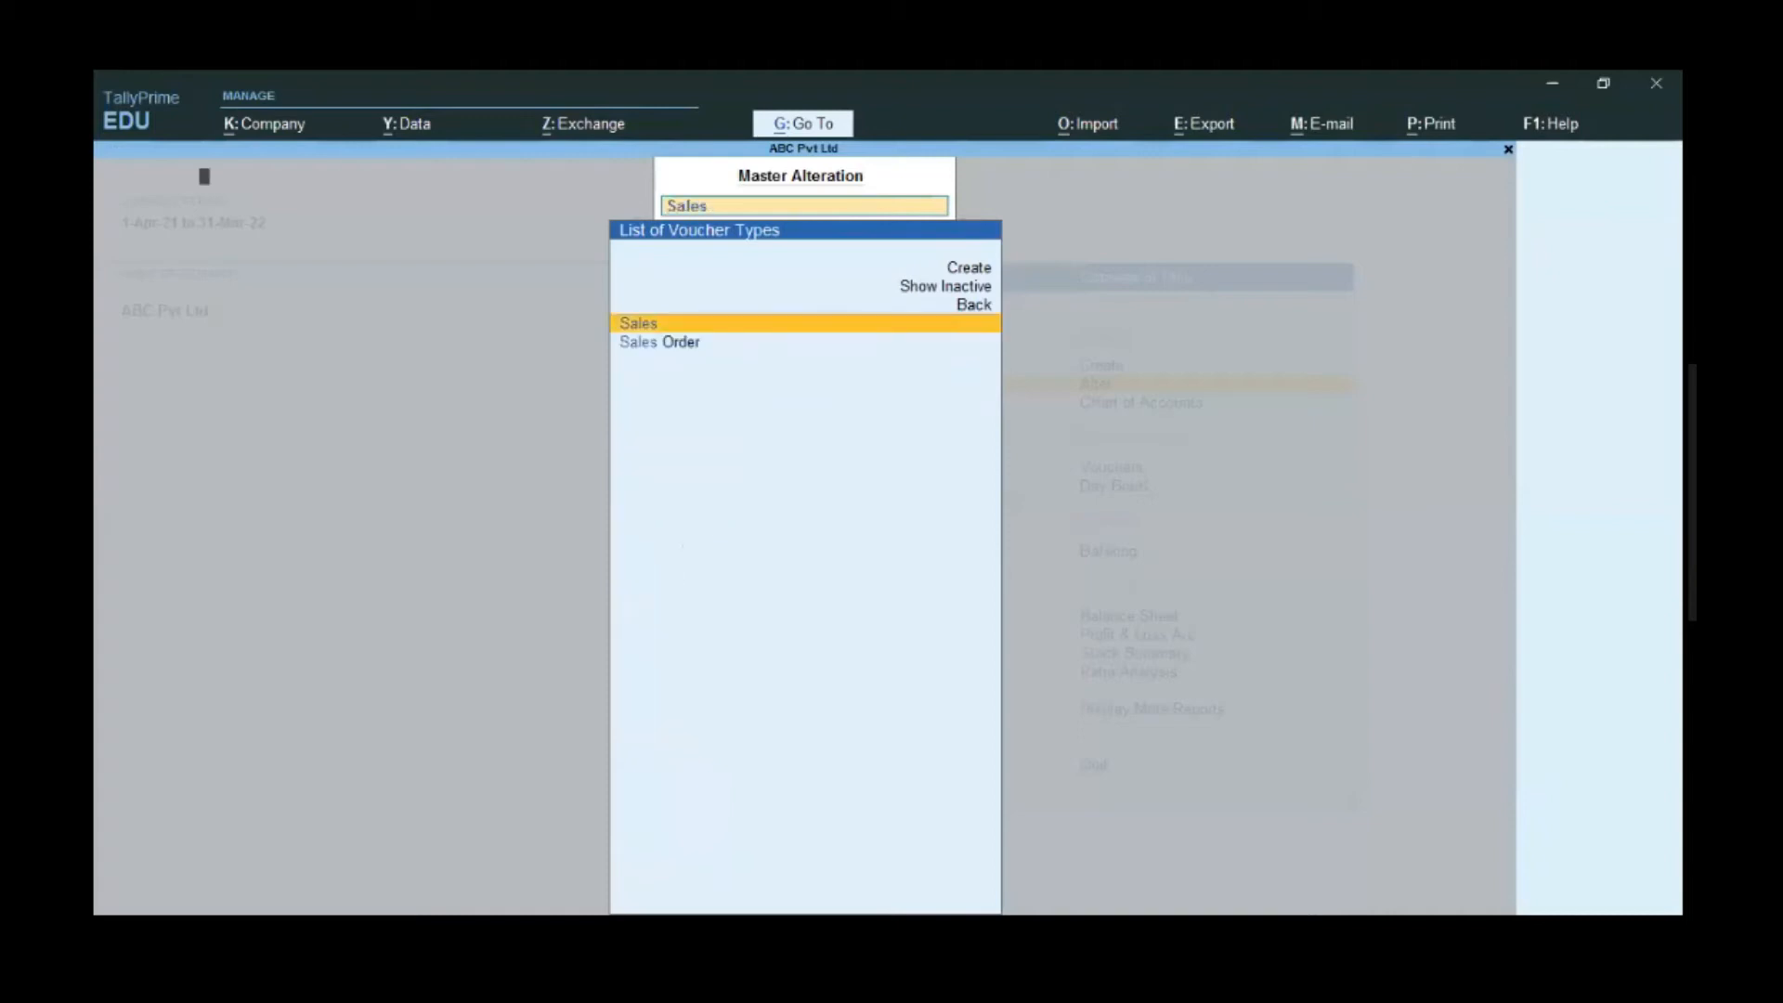
key(Return)
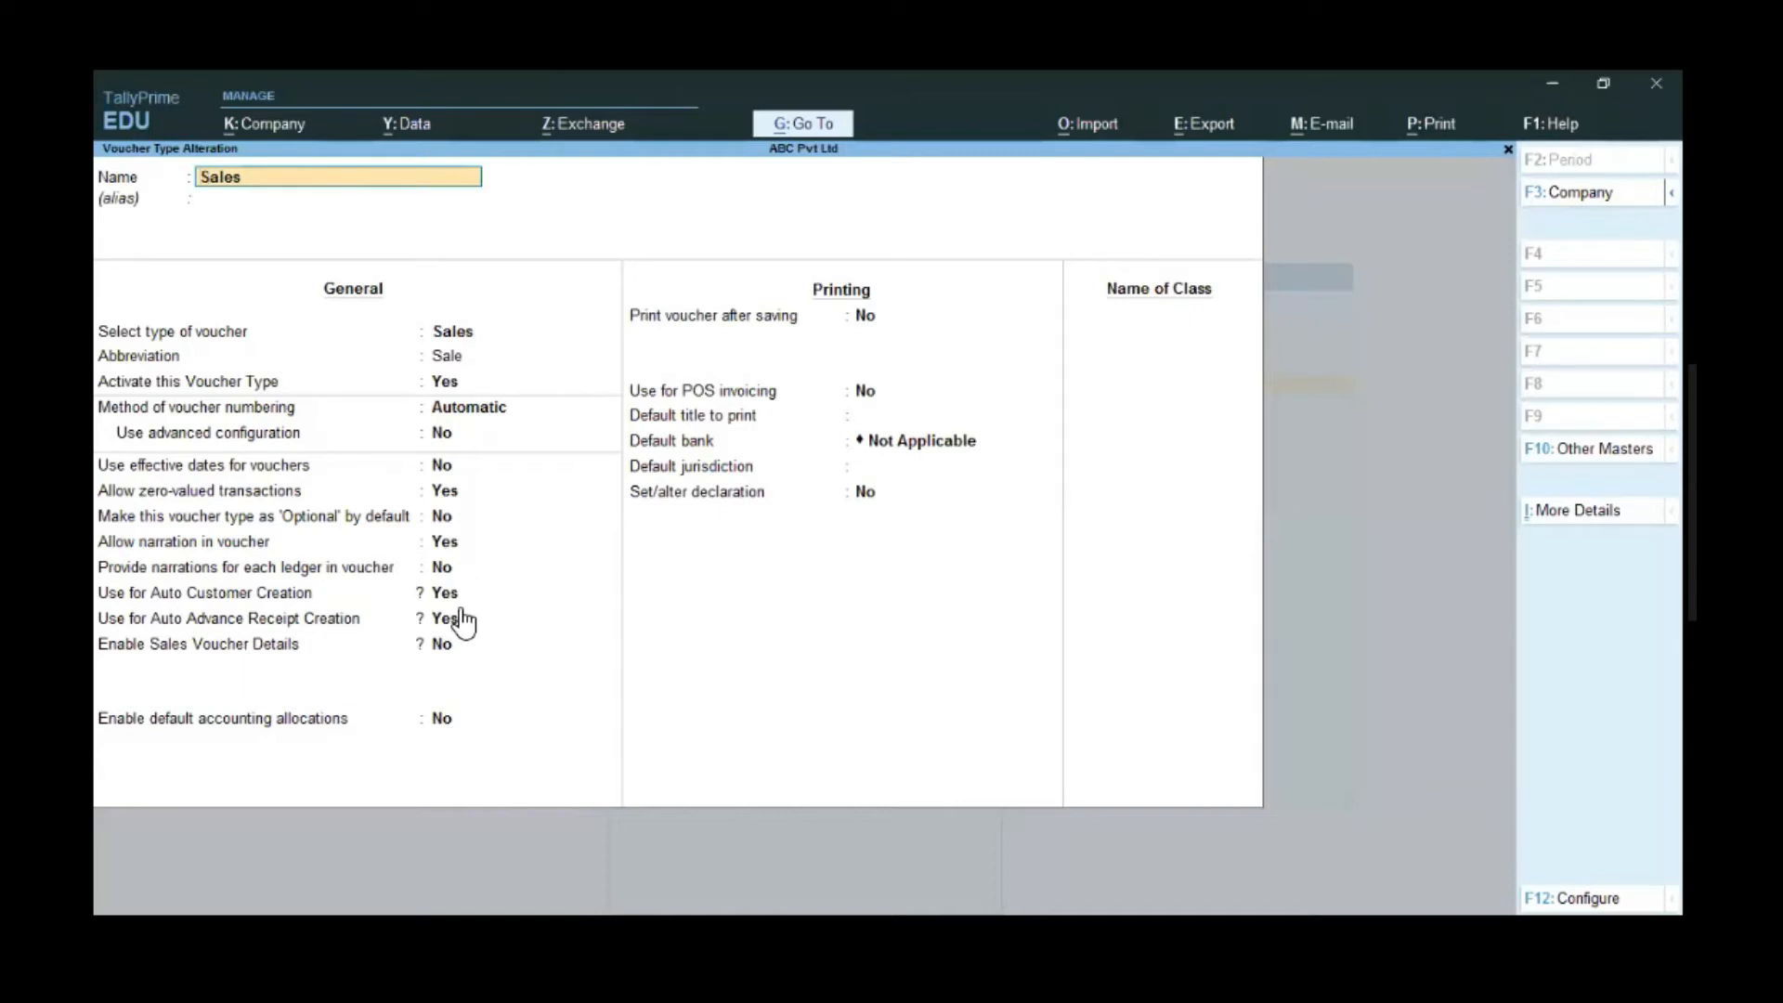
key(BackSpace)
key(Escape)
key(Escape)
key(Escape)
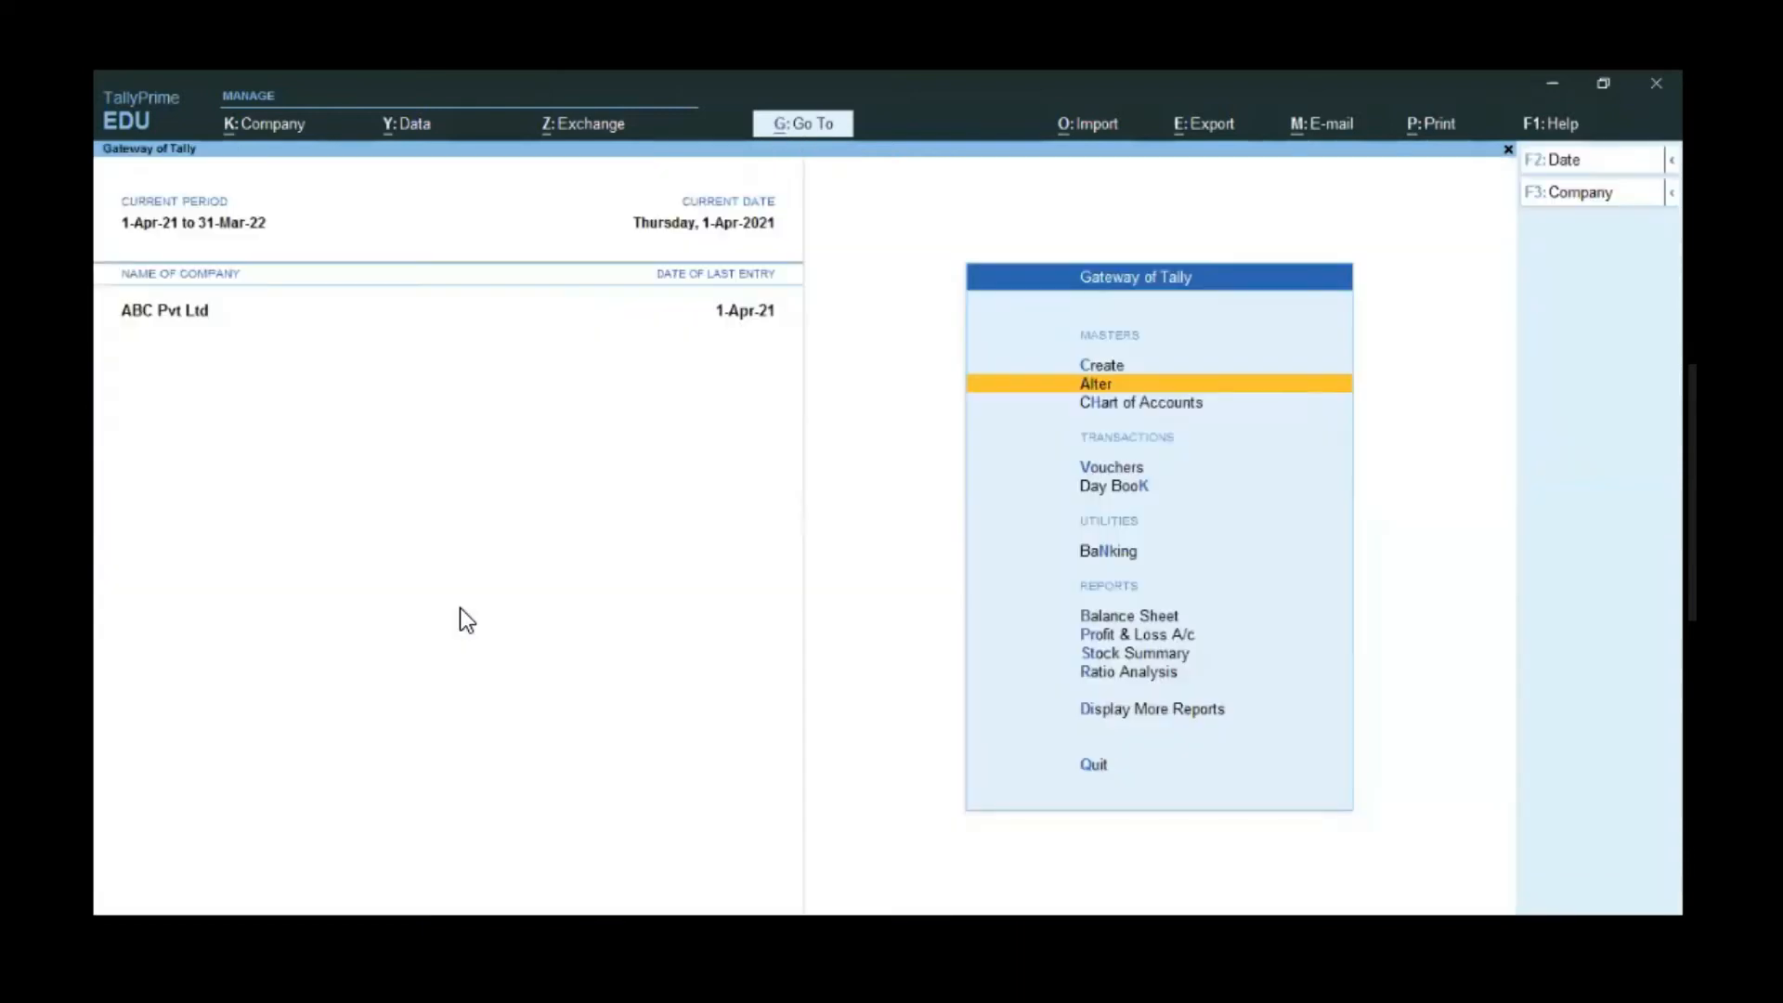
- Start a new Sales voucher and enter the customer's name and mobile number
key(Down)
key(Down)
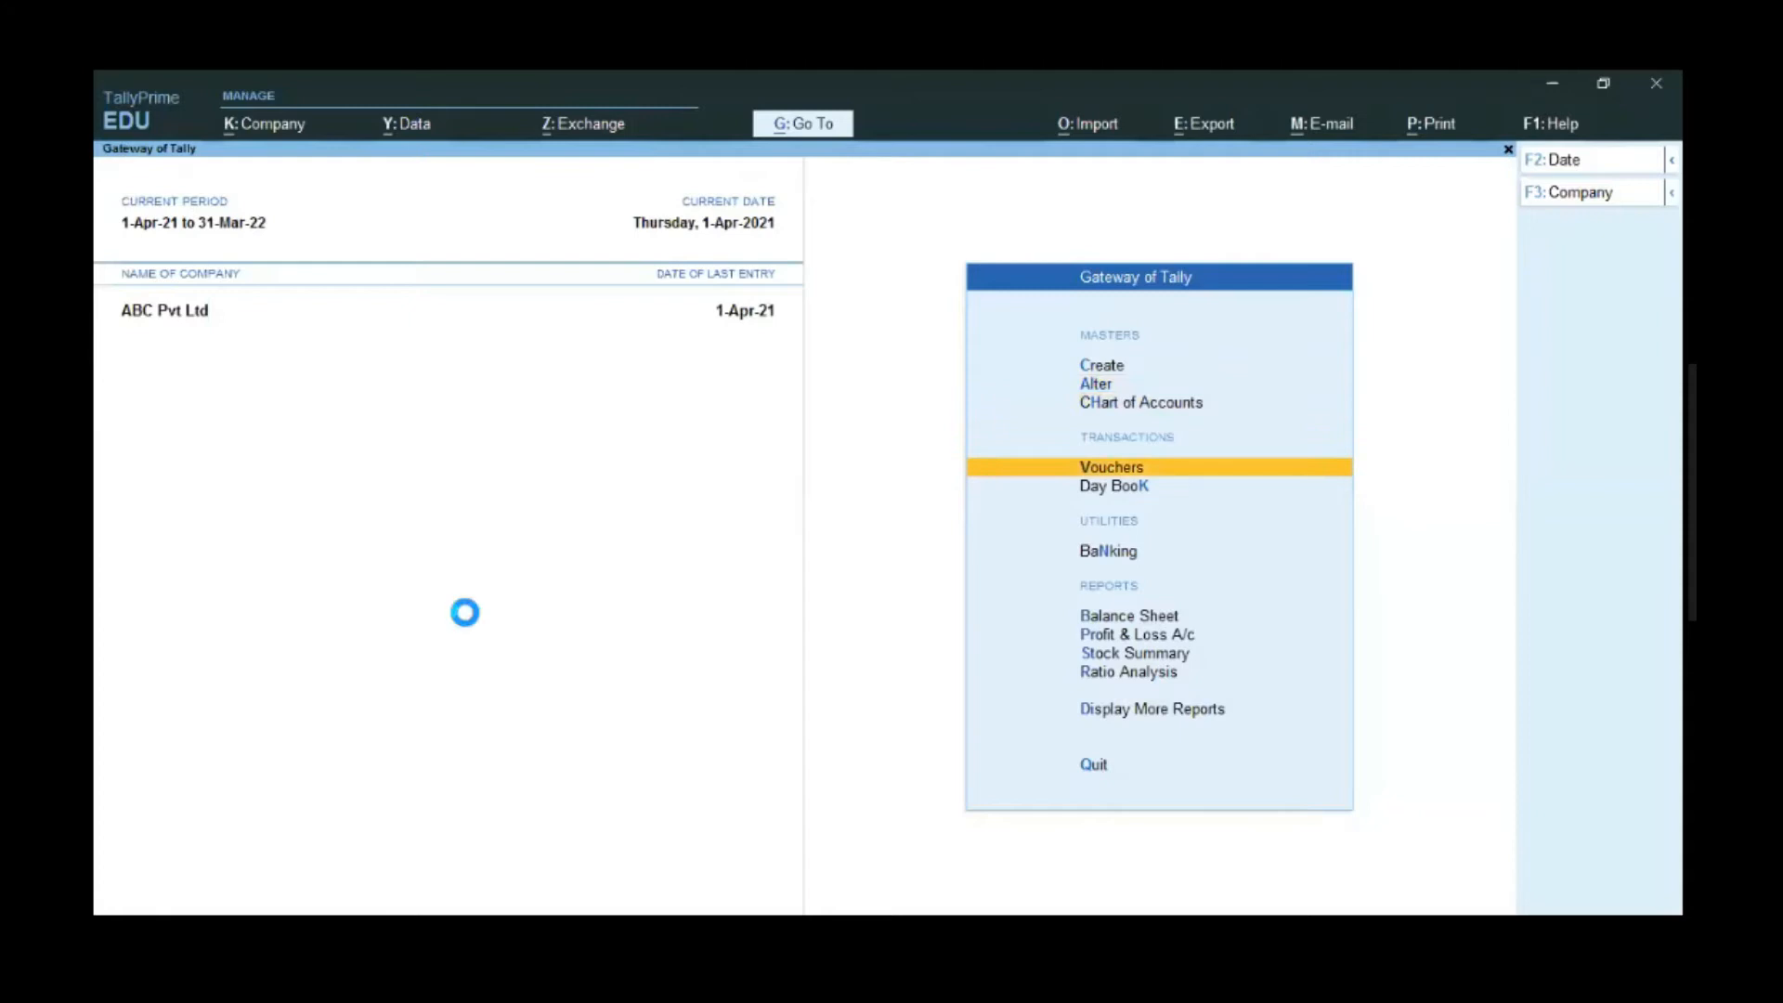
key(Return)
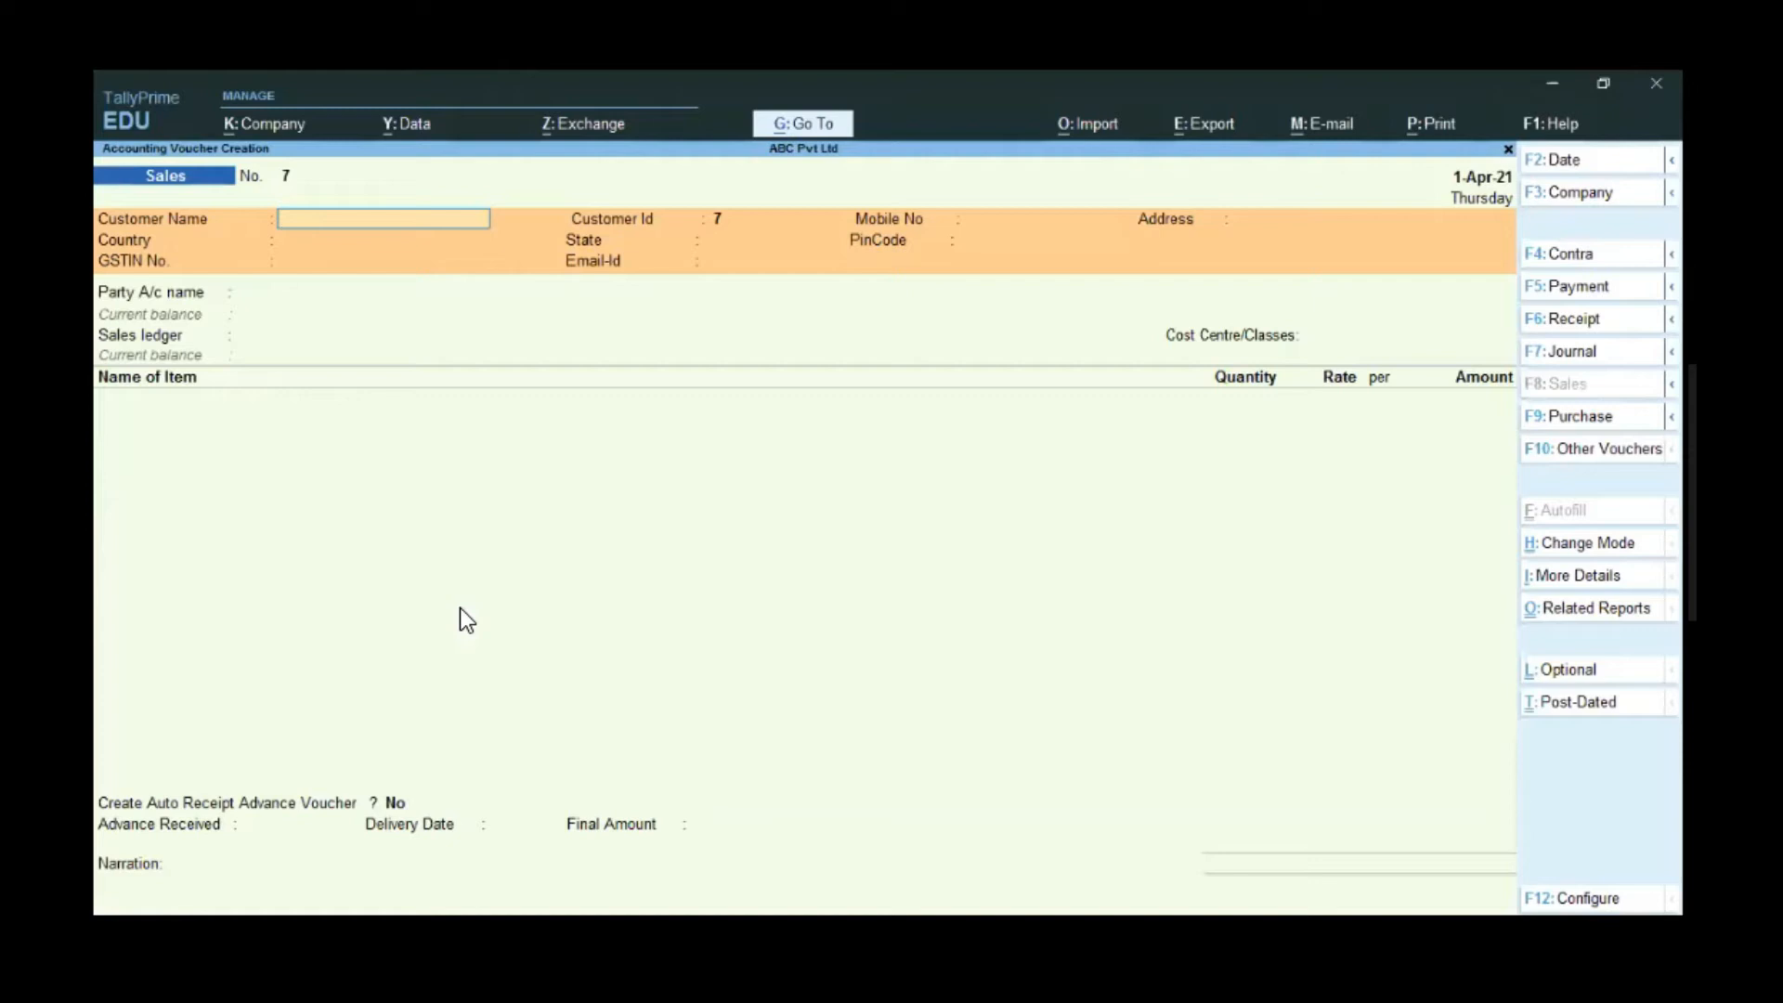
text(Deepak)
key(Return)
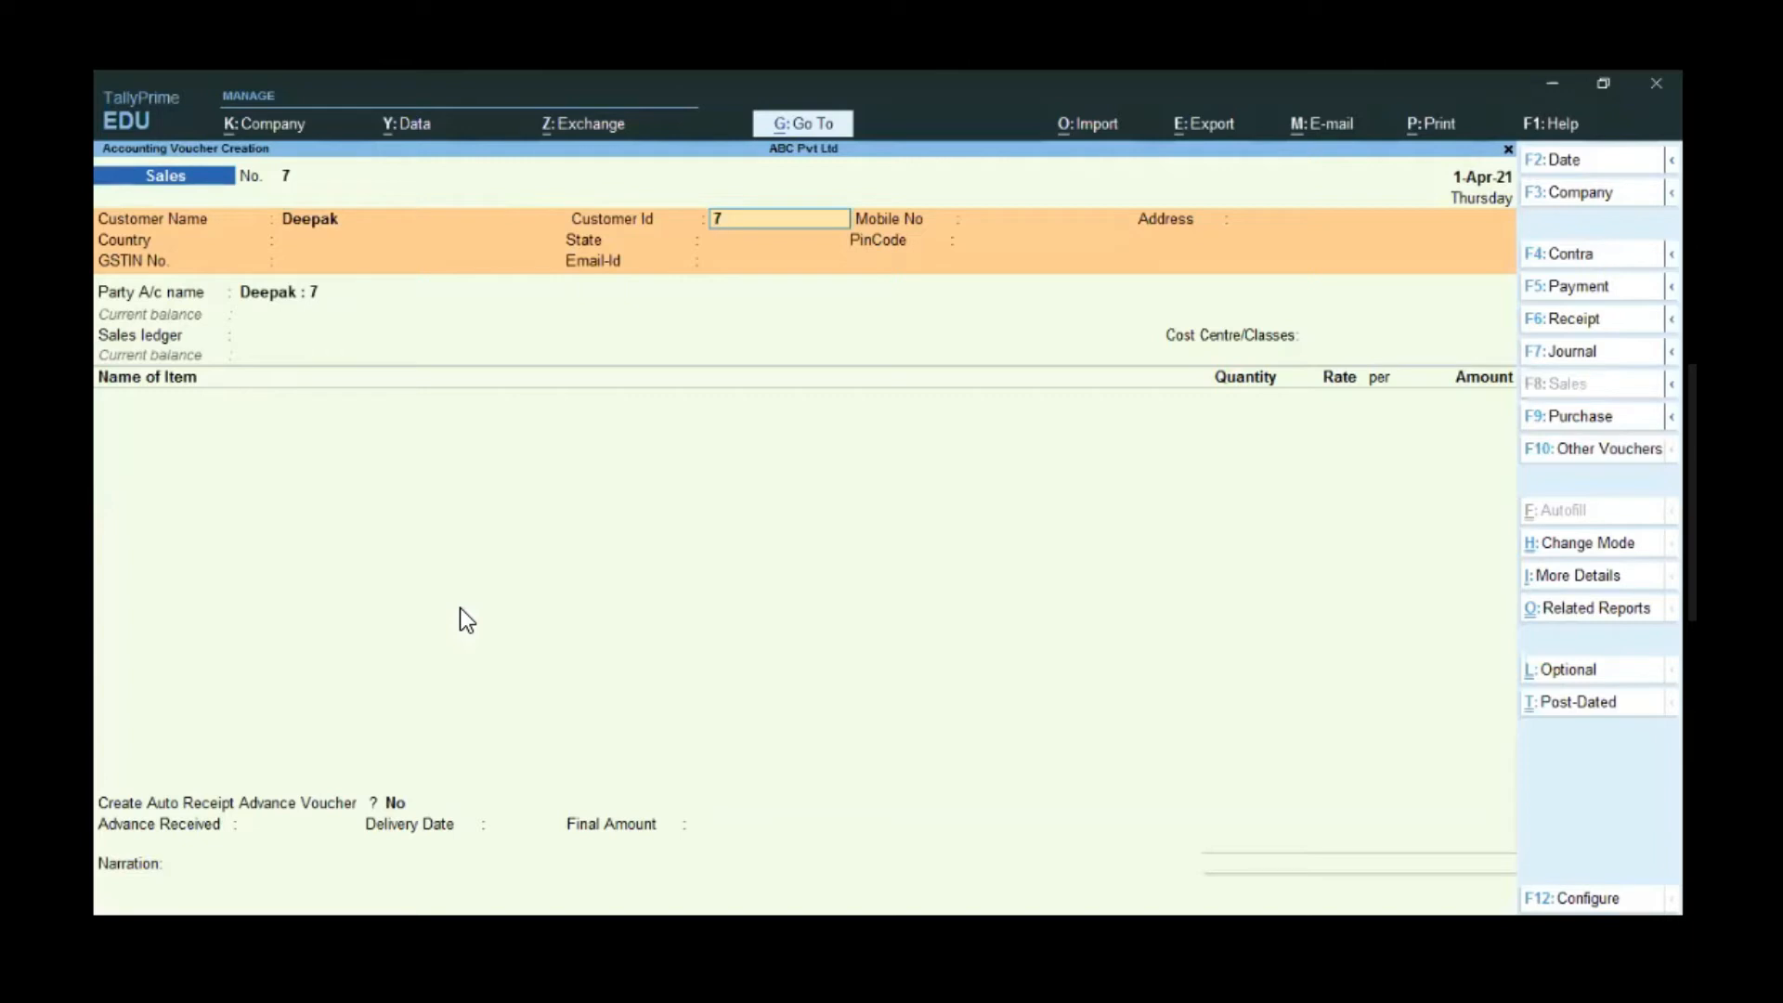
key(Return)
text(976010960)
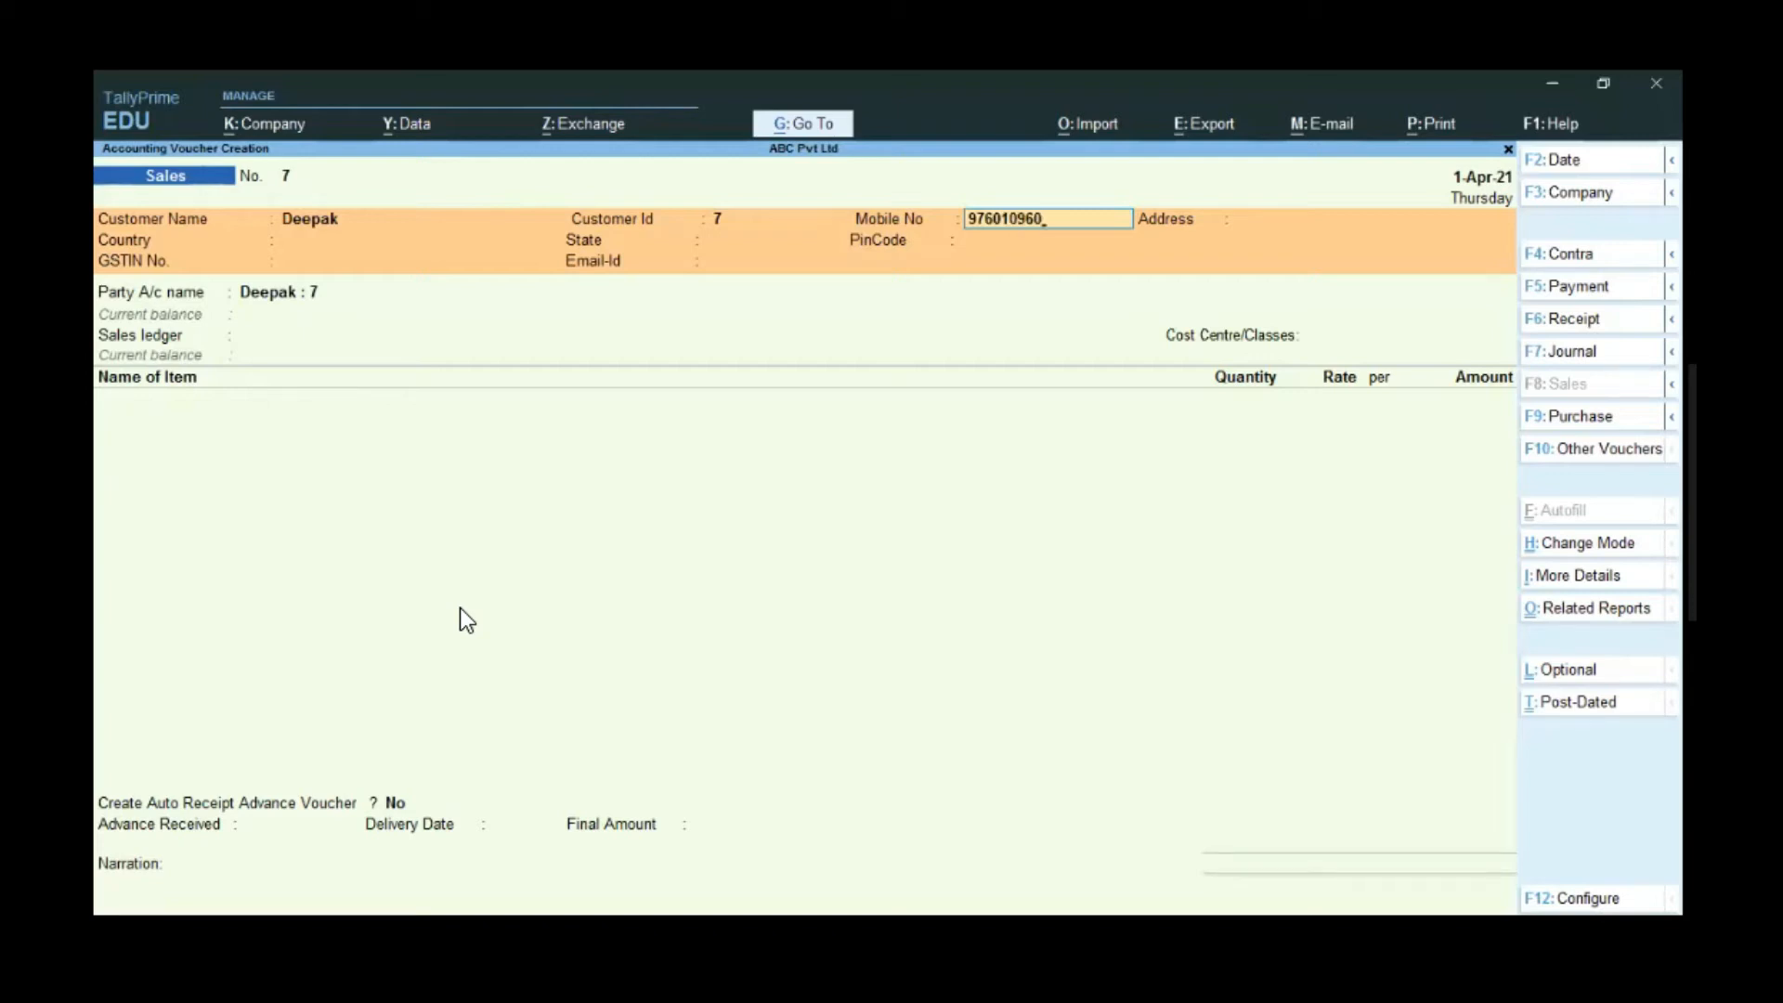
key(Return)
- Enter the customer's address, country India, state Maharashtra and pin code 400605
text(Address 01)
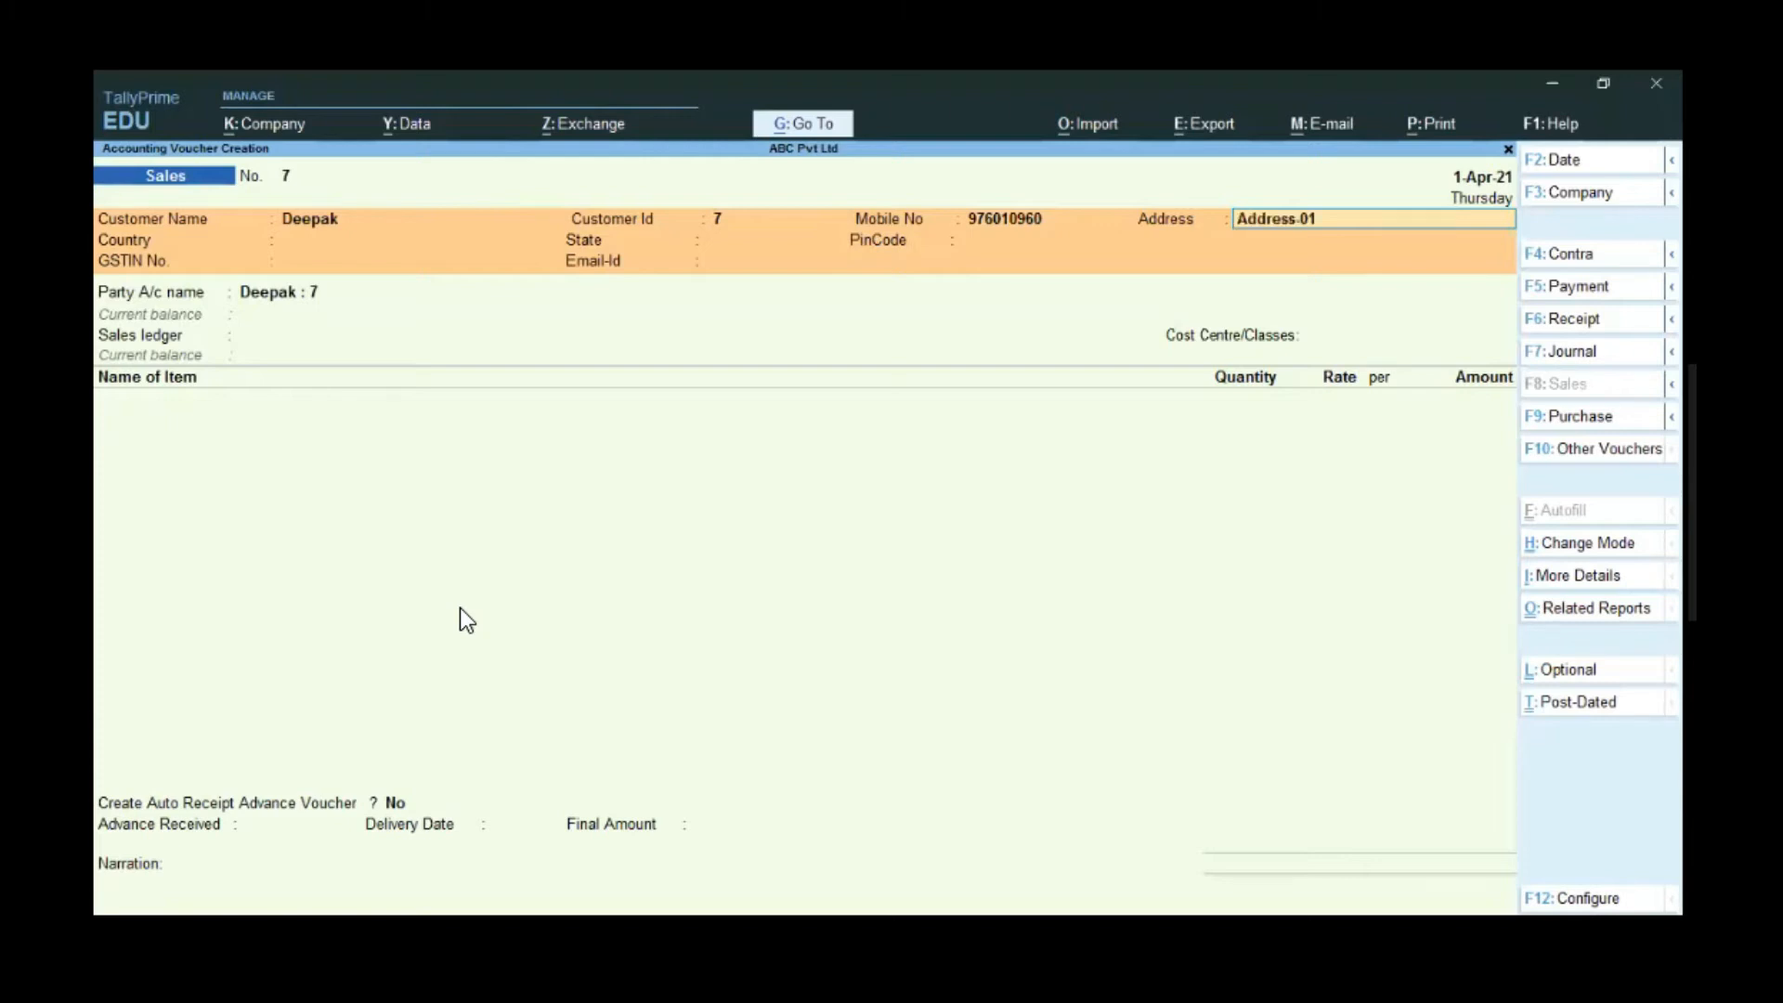
text(,Address 02)
key(Return)
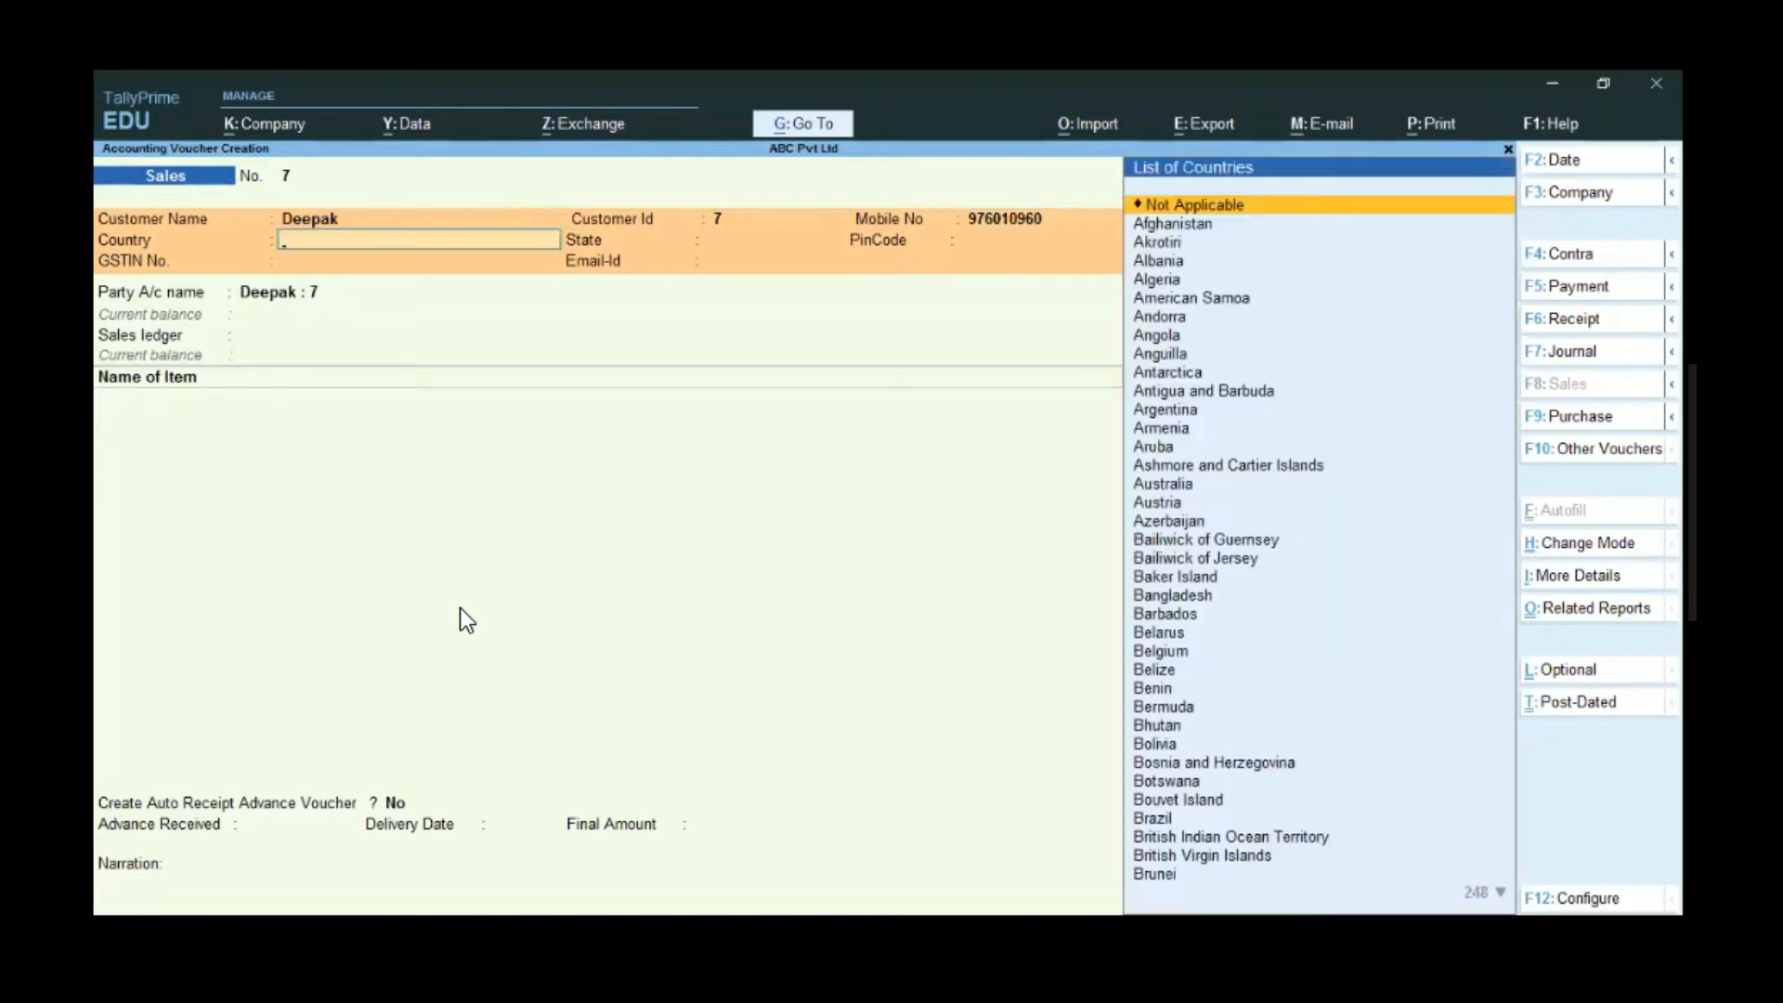
text(indi)
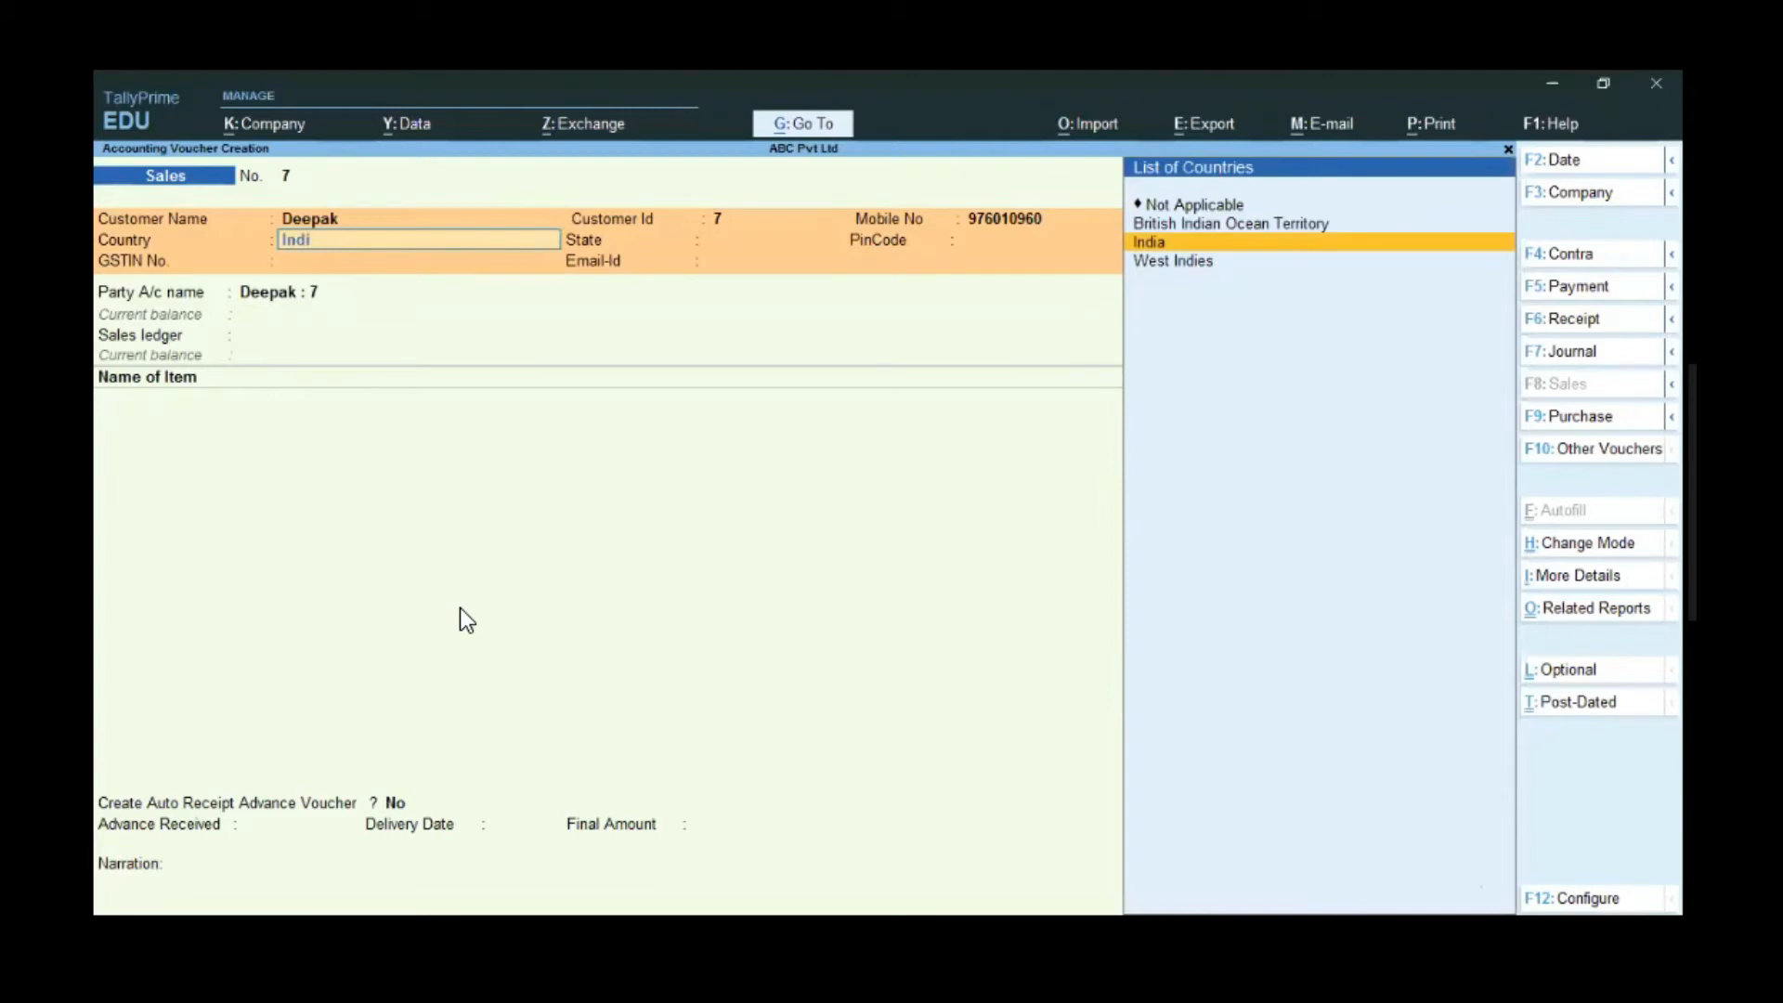
key(Return)
text(Maha)
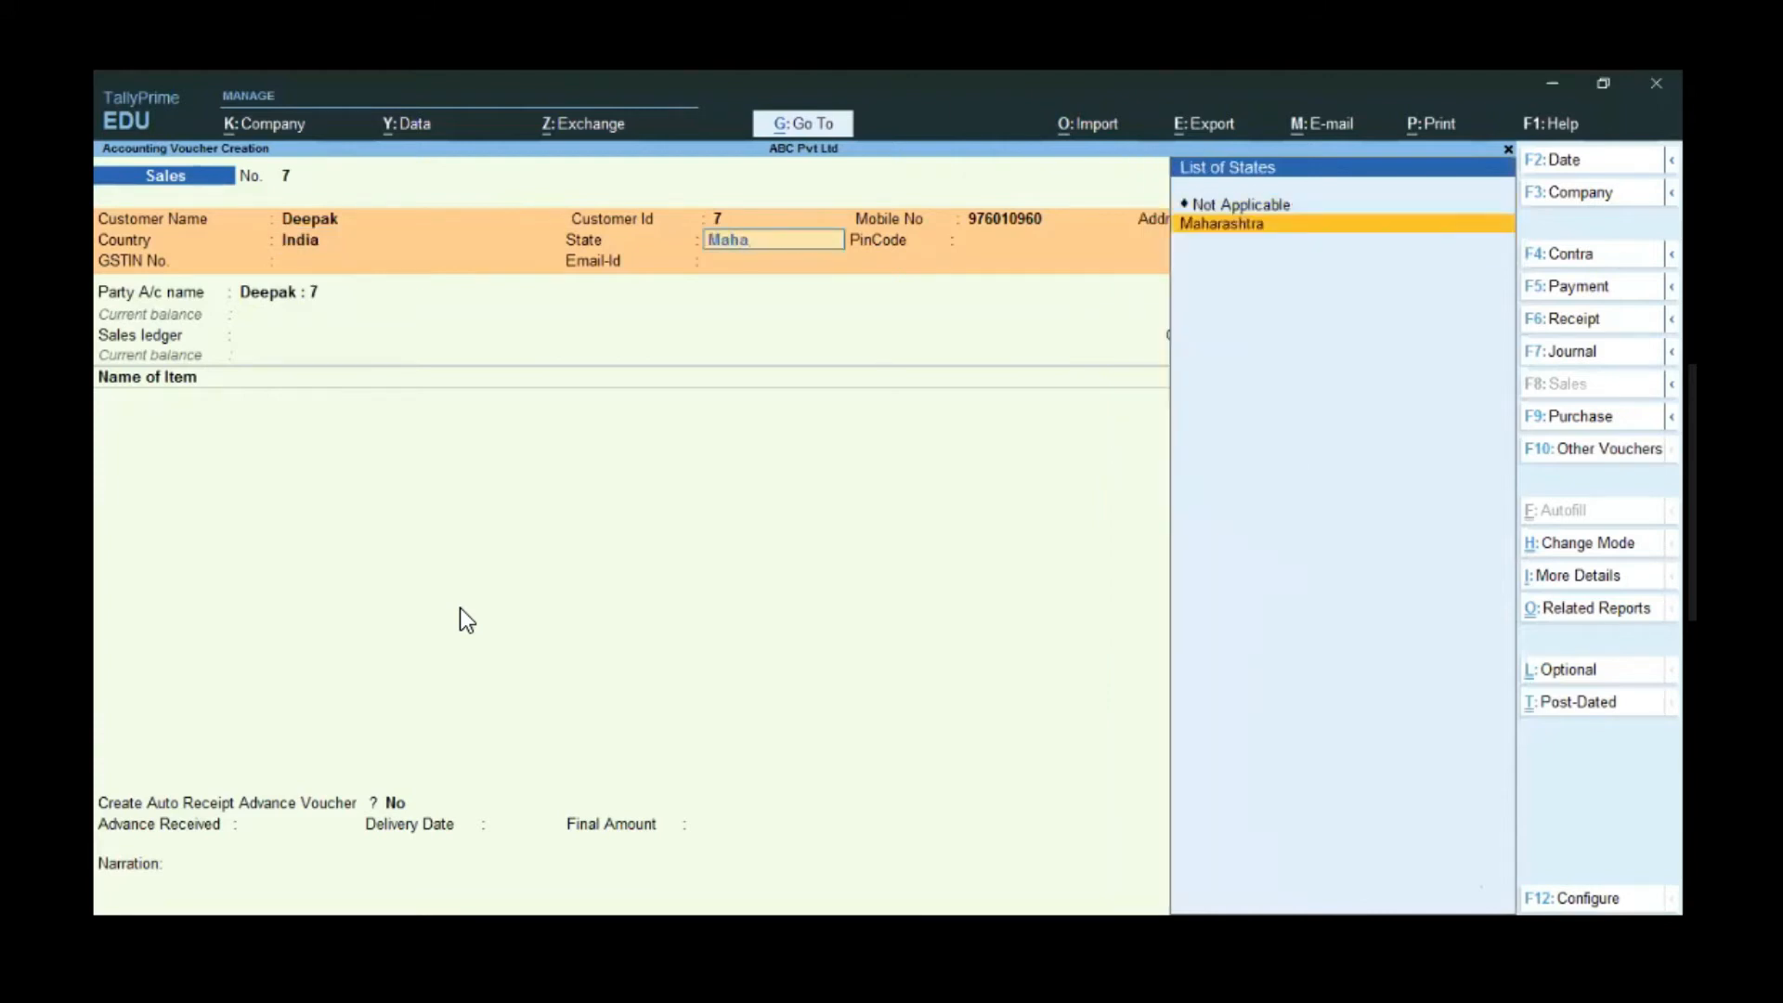
key(Return)
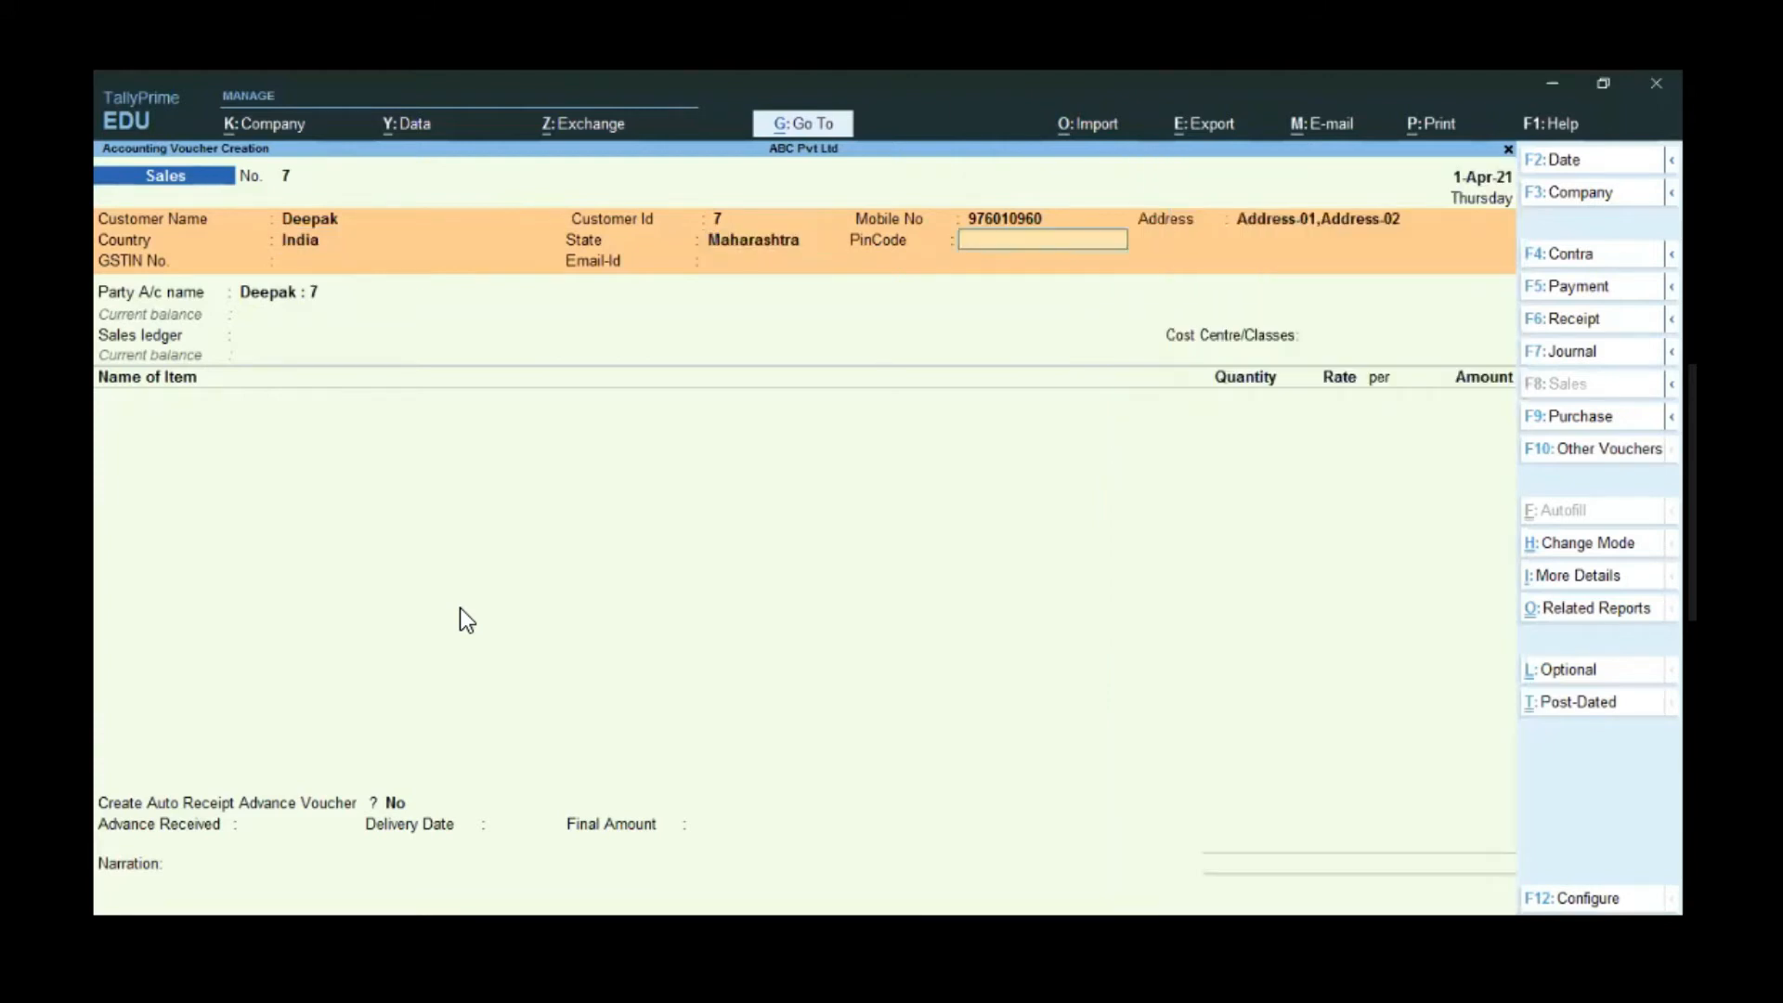
text(400605)
key(Return)
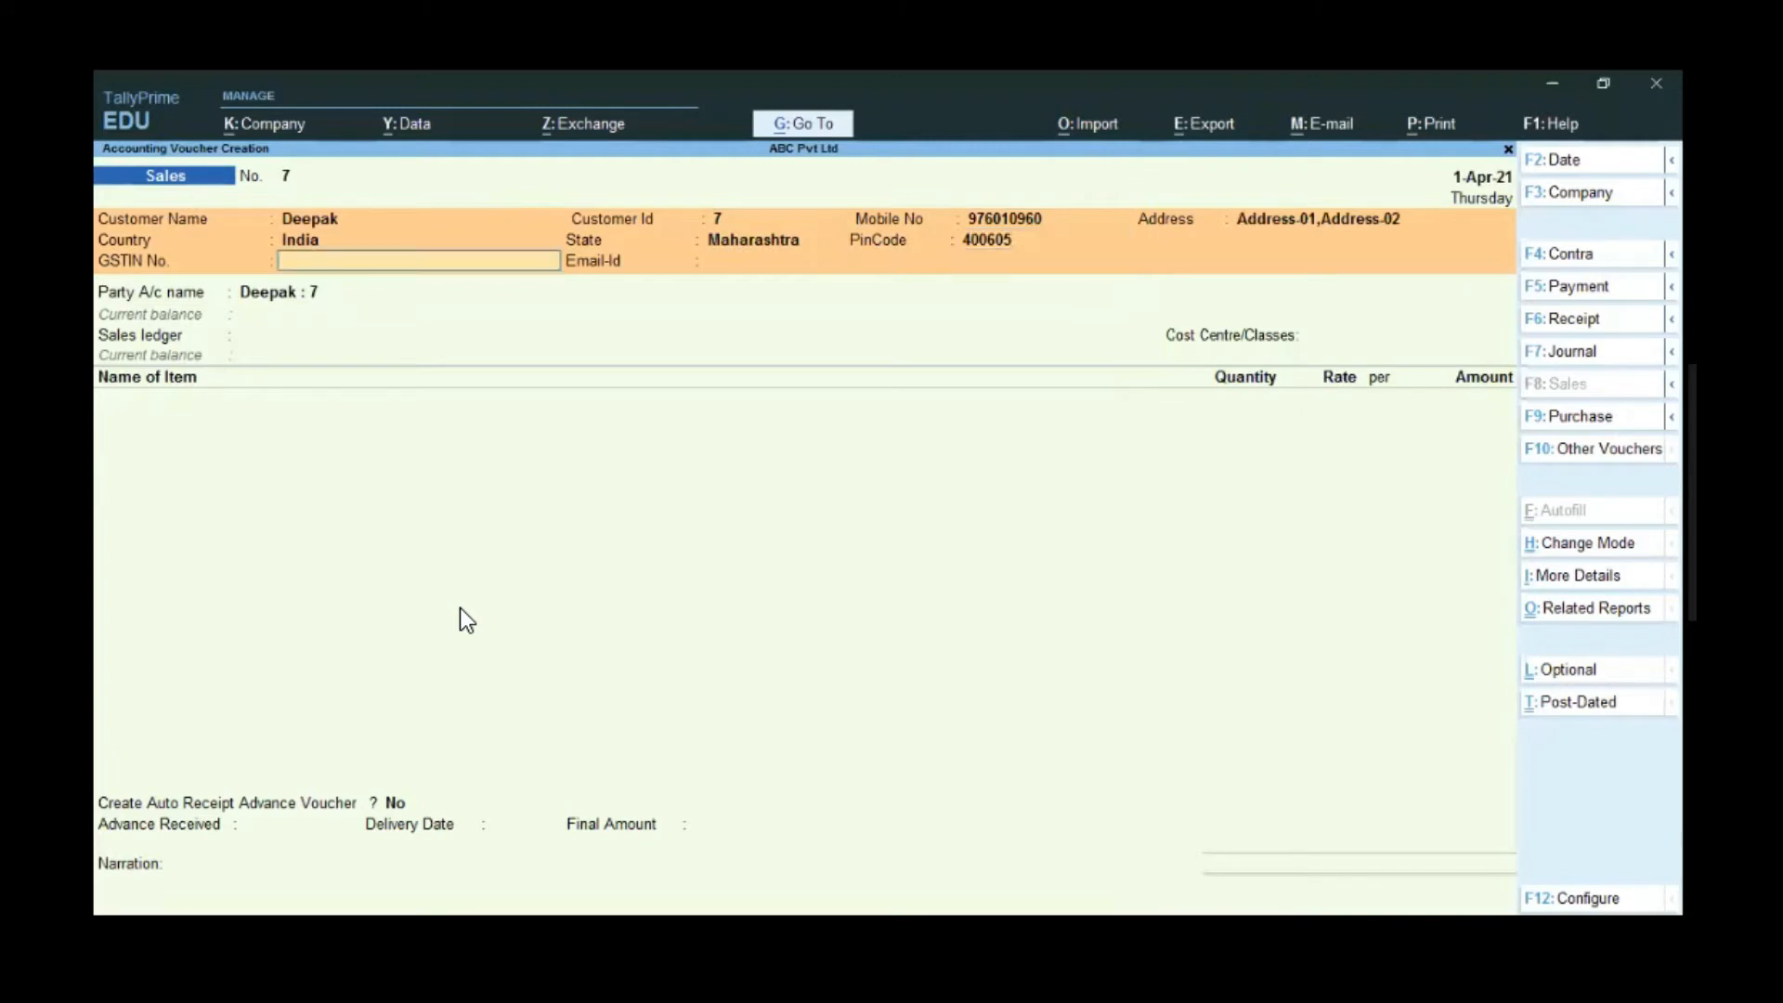
- Paste the customer's GSTIN and fill in their e-mail address
key(alt)
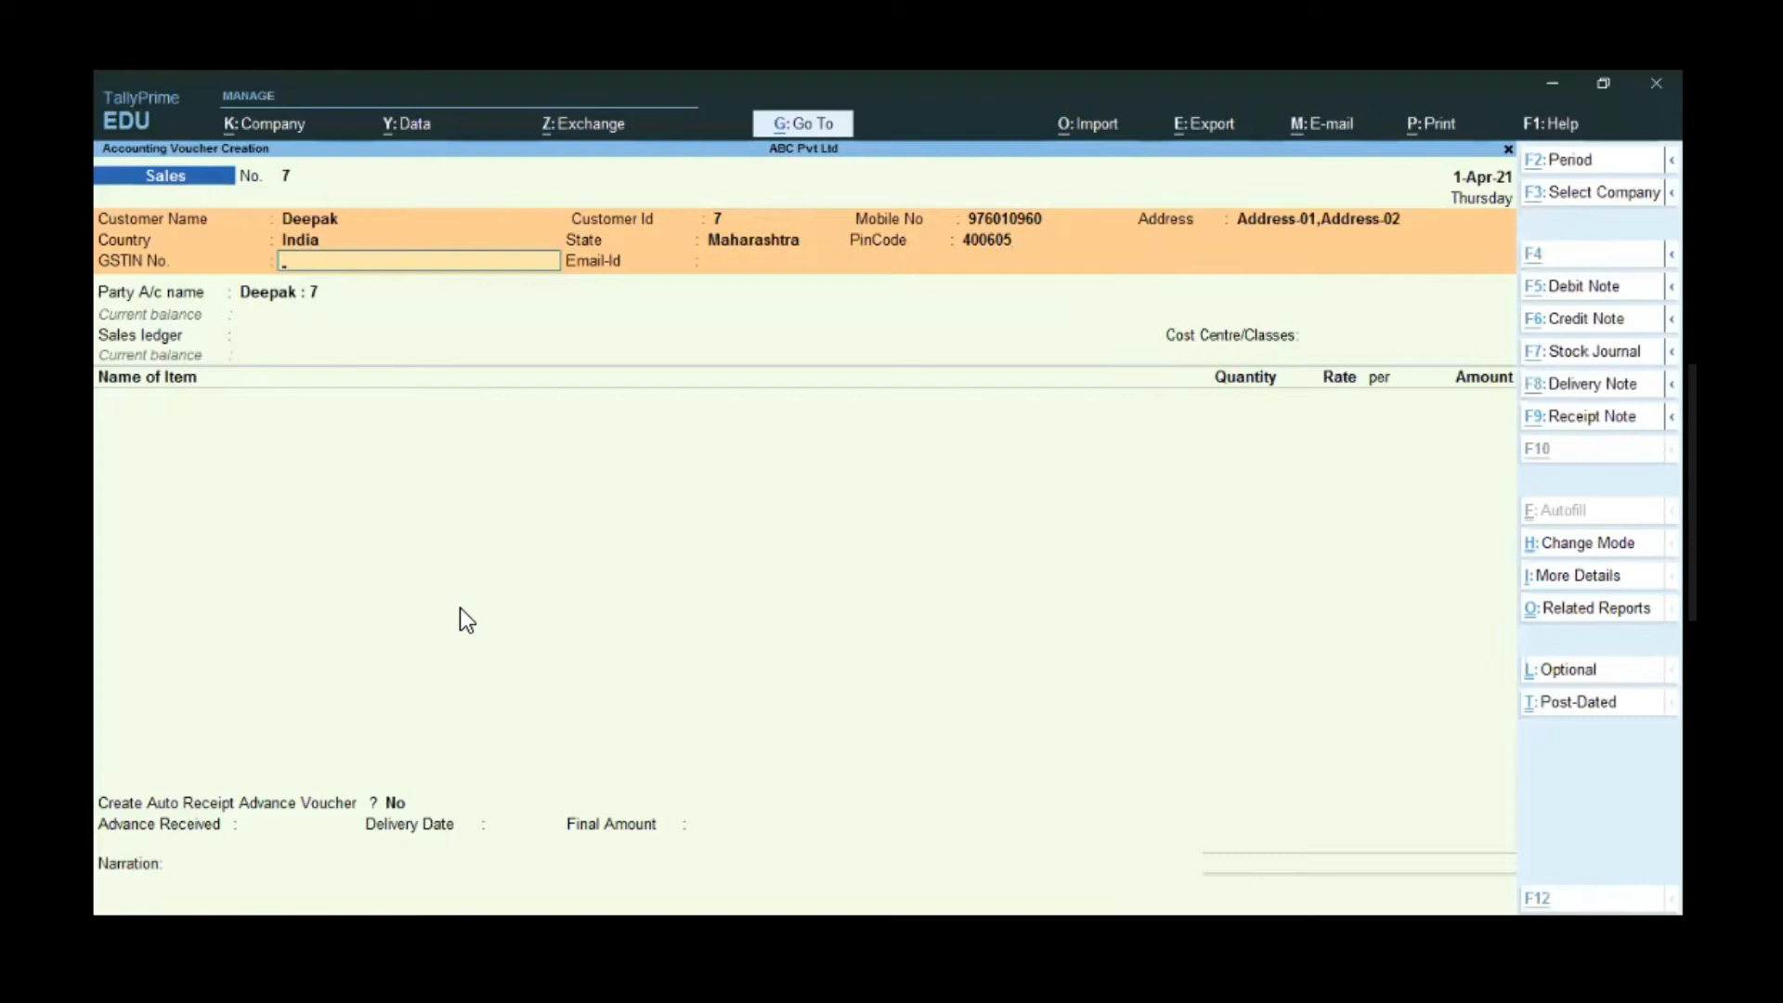
key(ctrl+alt+v)
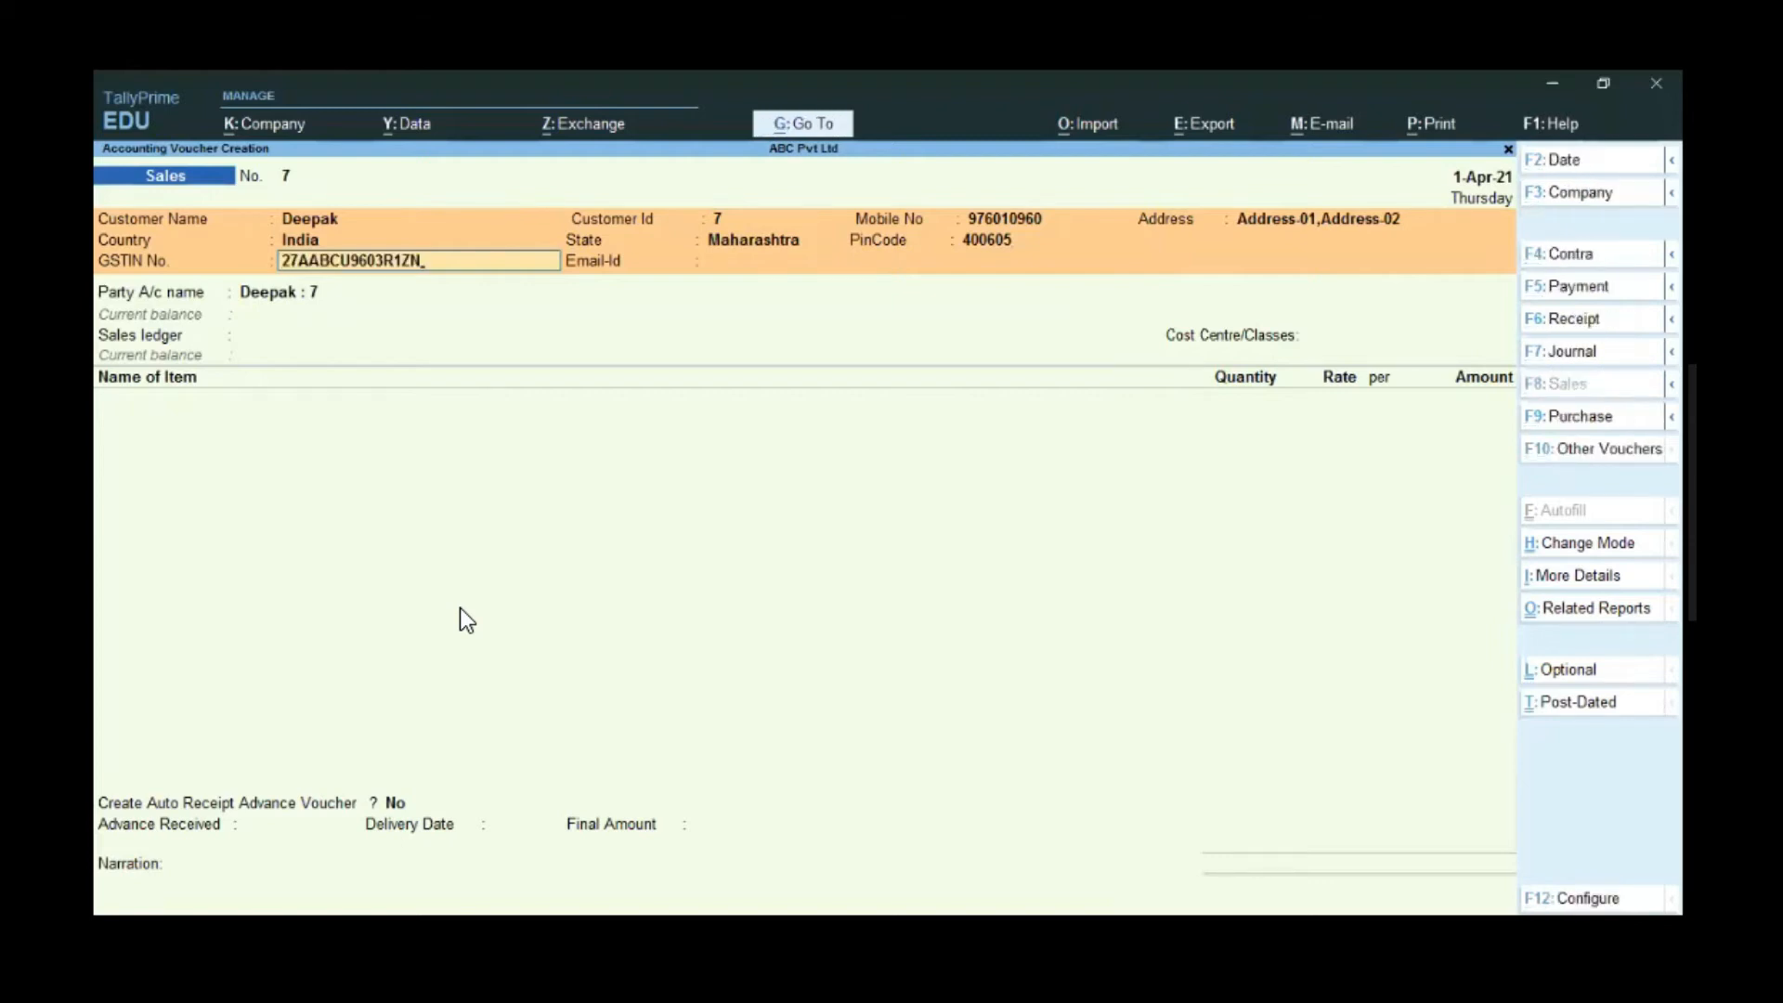
key(Return)
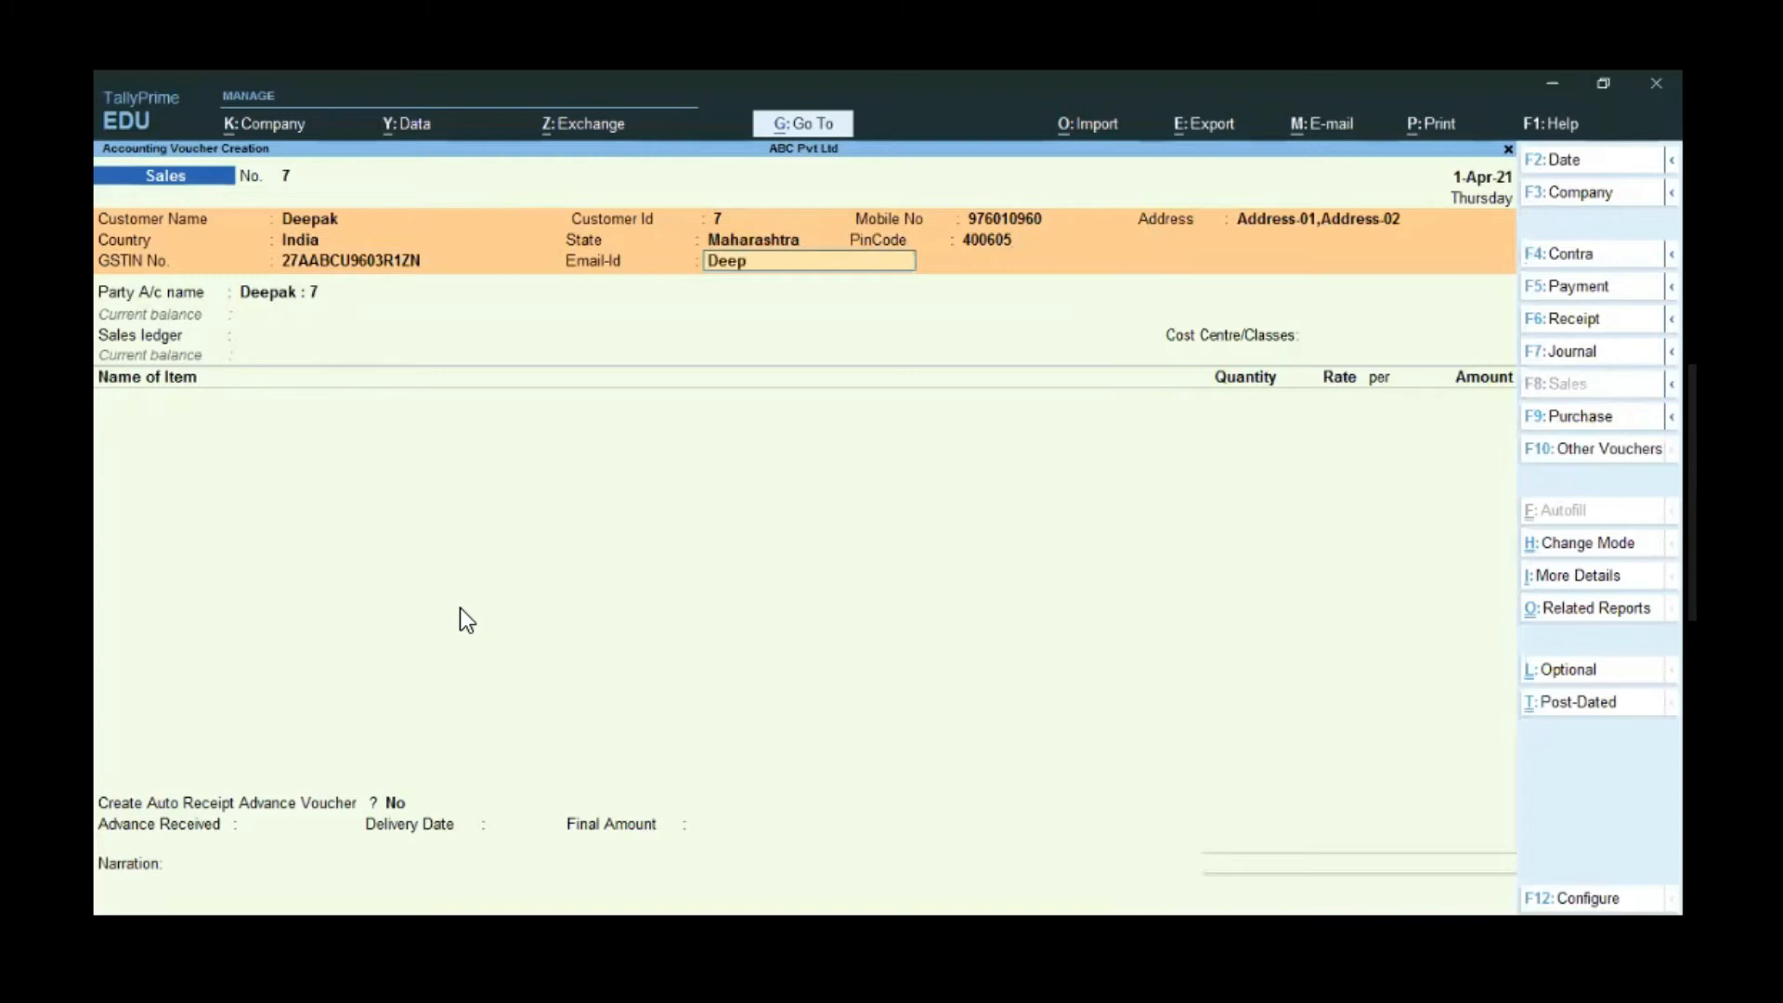
key(Return)
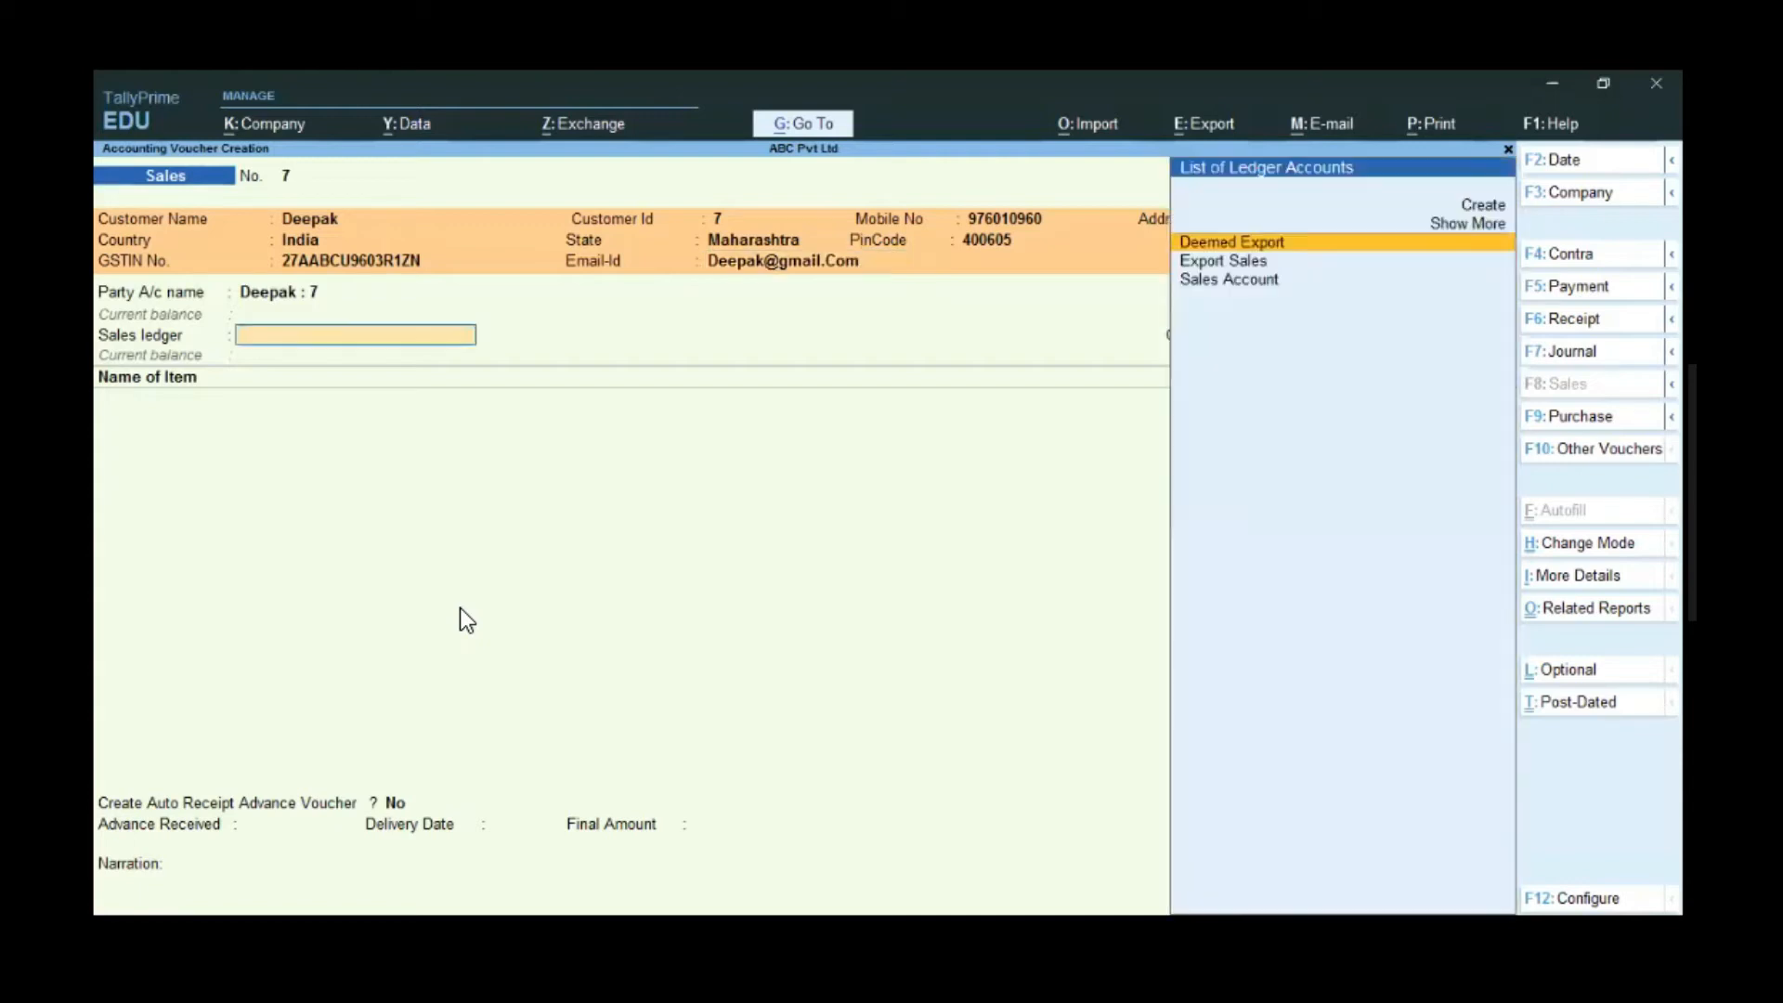
- Bill Item6, 500 no at 200.00 (1,00,000.00), to Sales Account
key(Down)
key(Down)
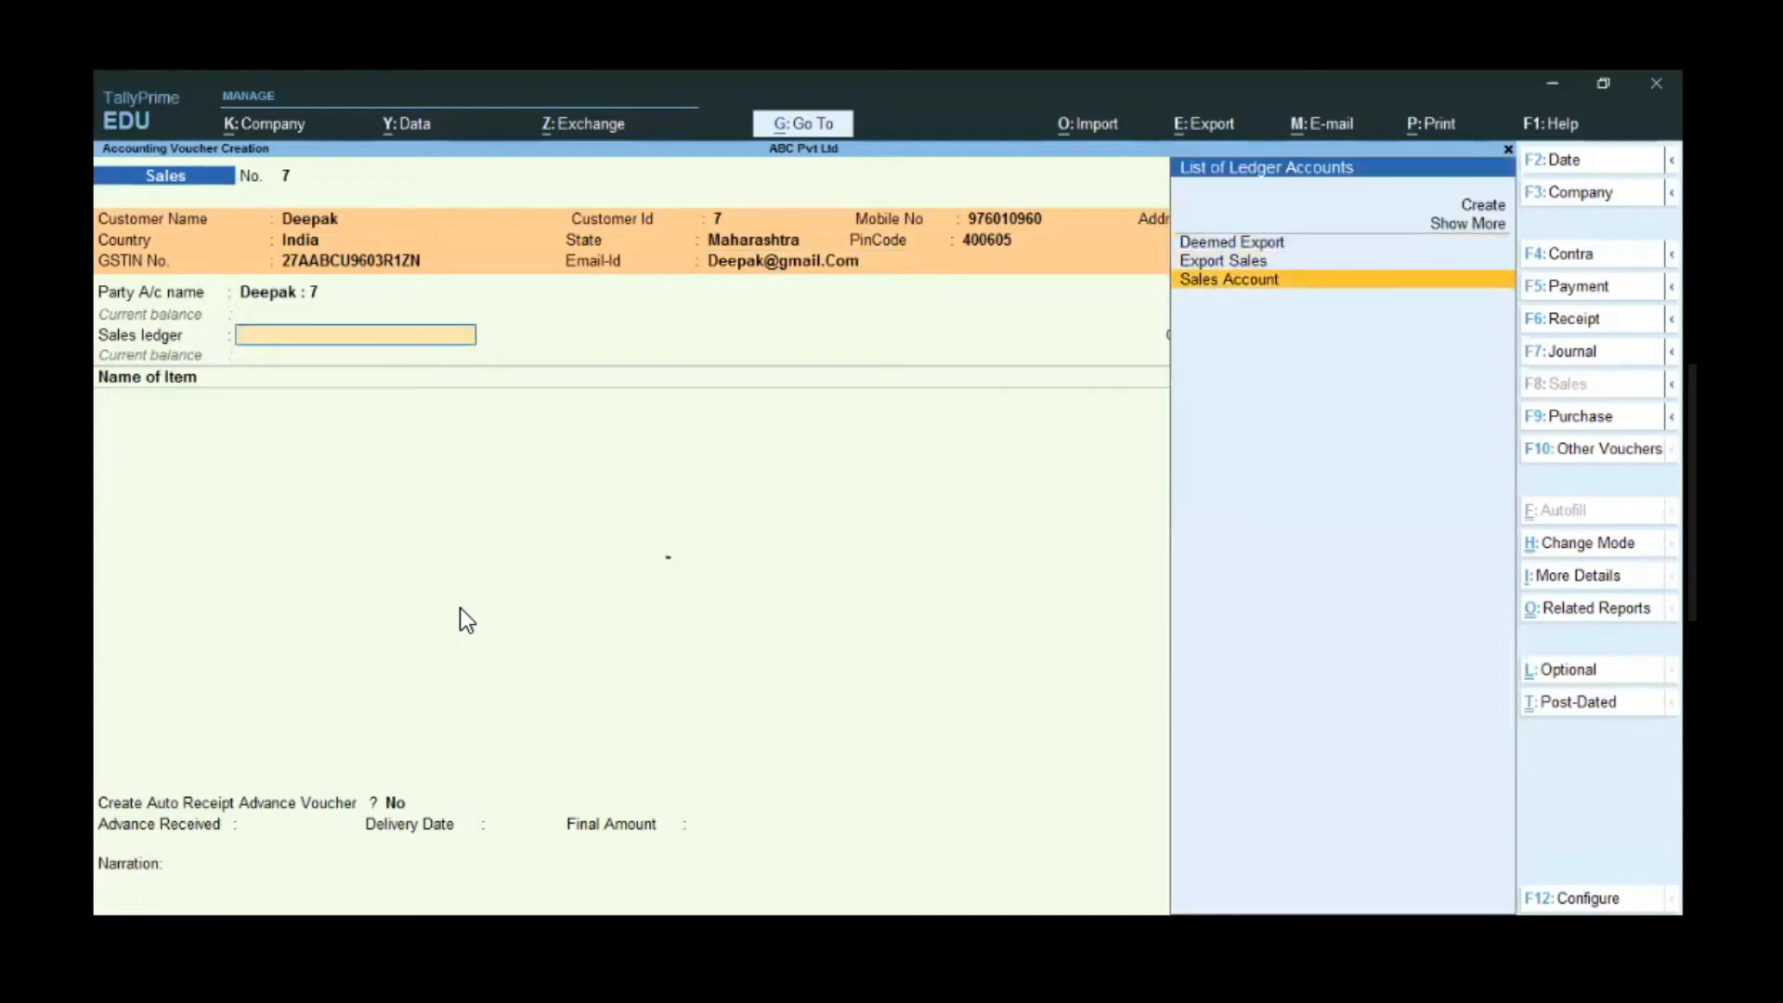
key(Return)
key(Return)
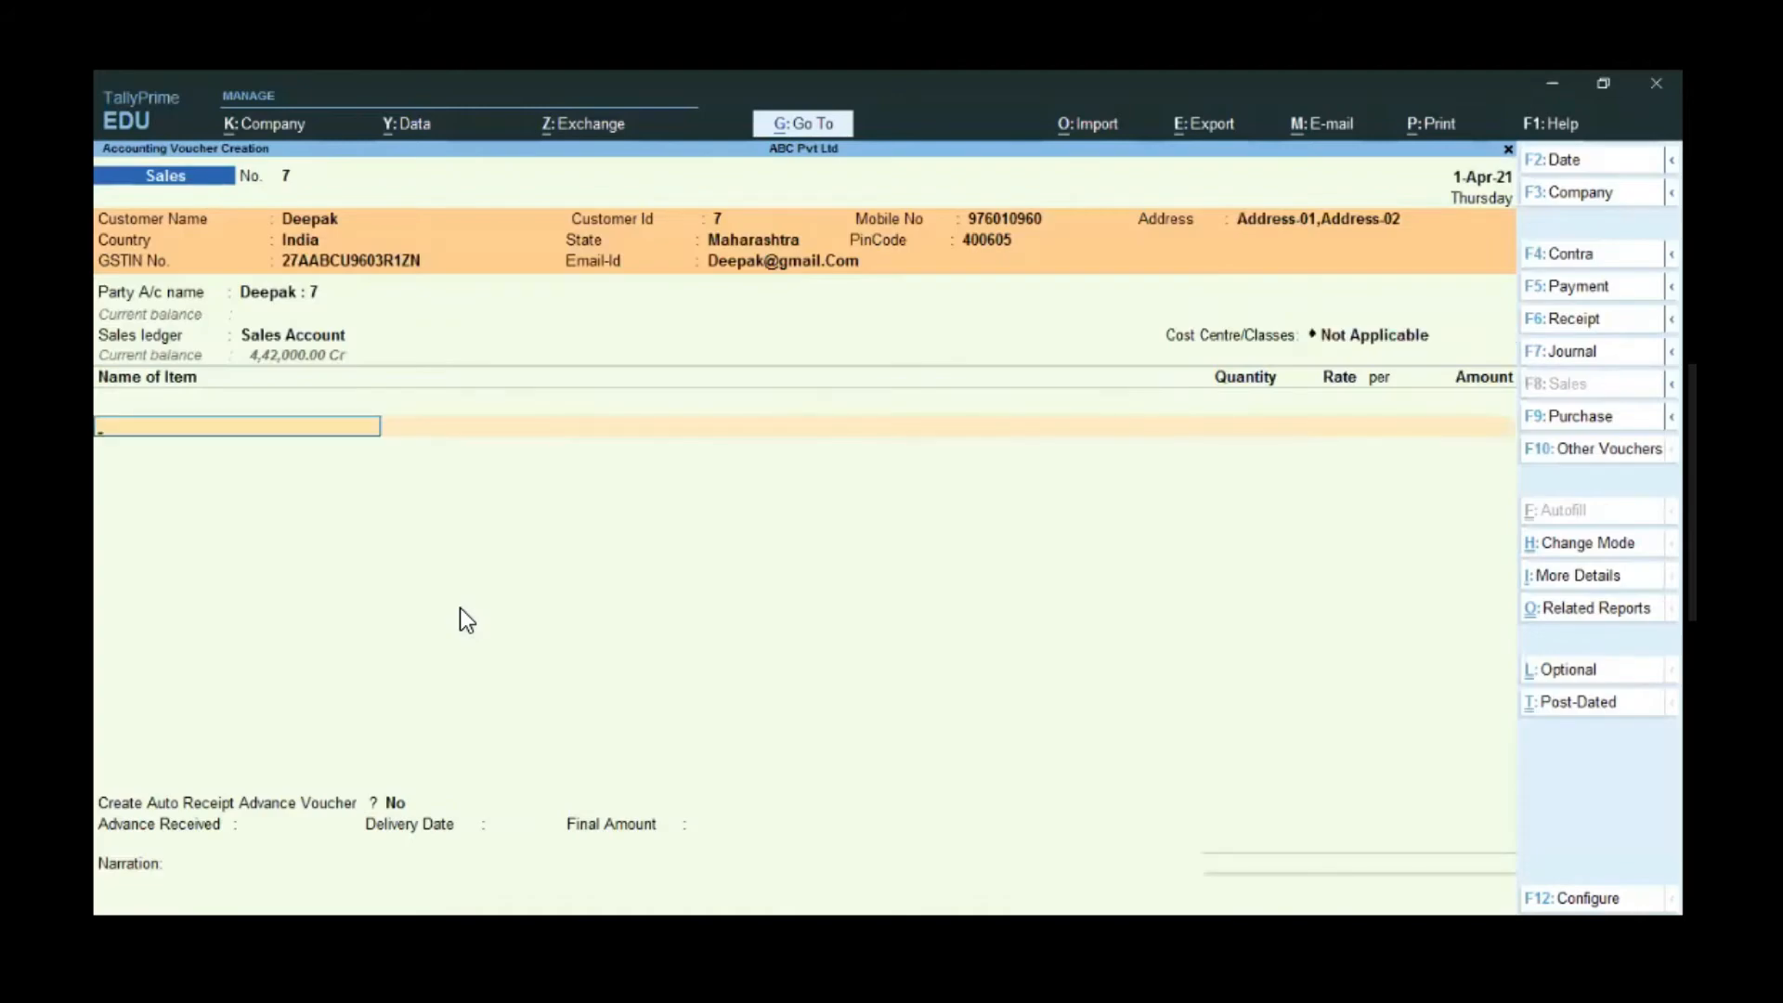
key(Down)
key(Down)
key(Down)
key(Down)
key(Down)
key(Down)
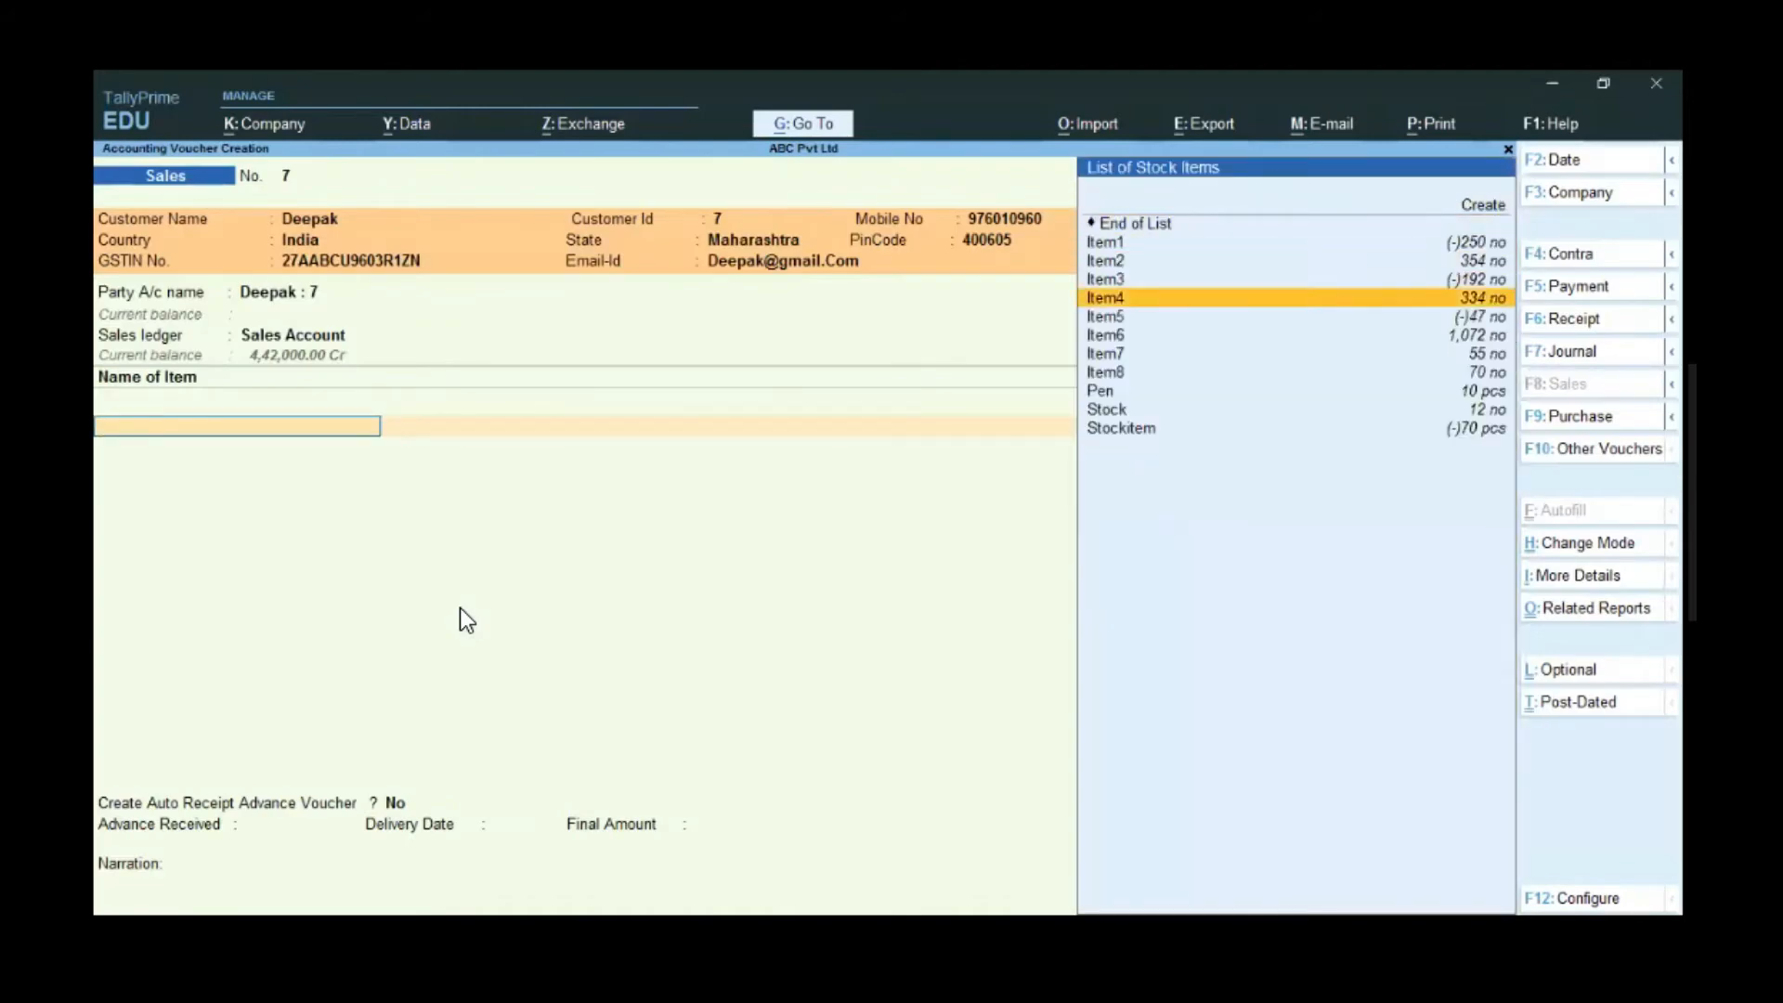
key(Return)
key(Return)
key(Return)
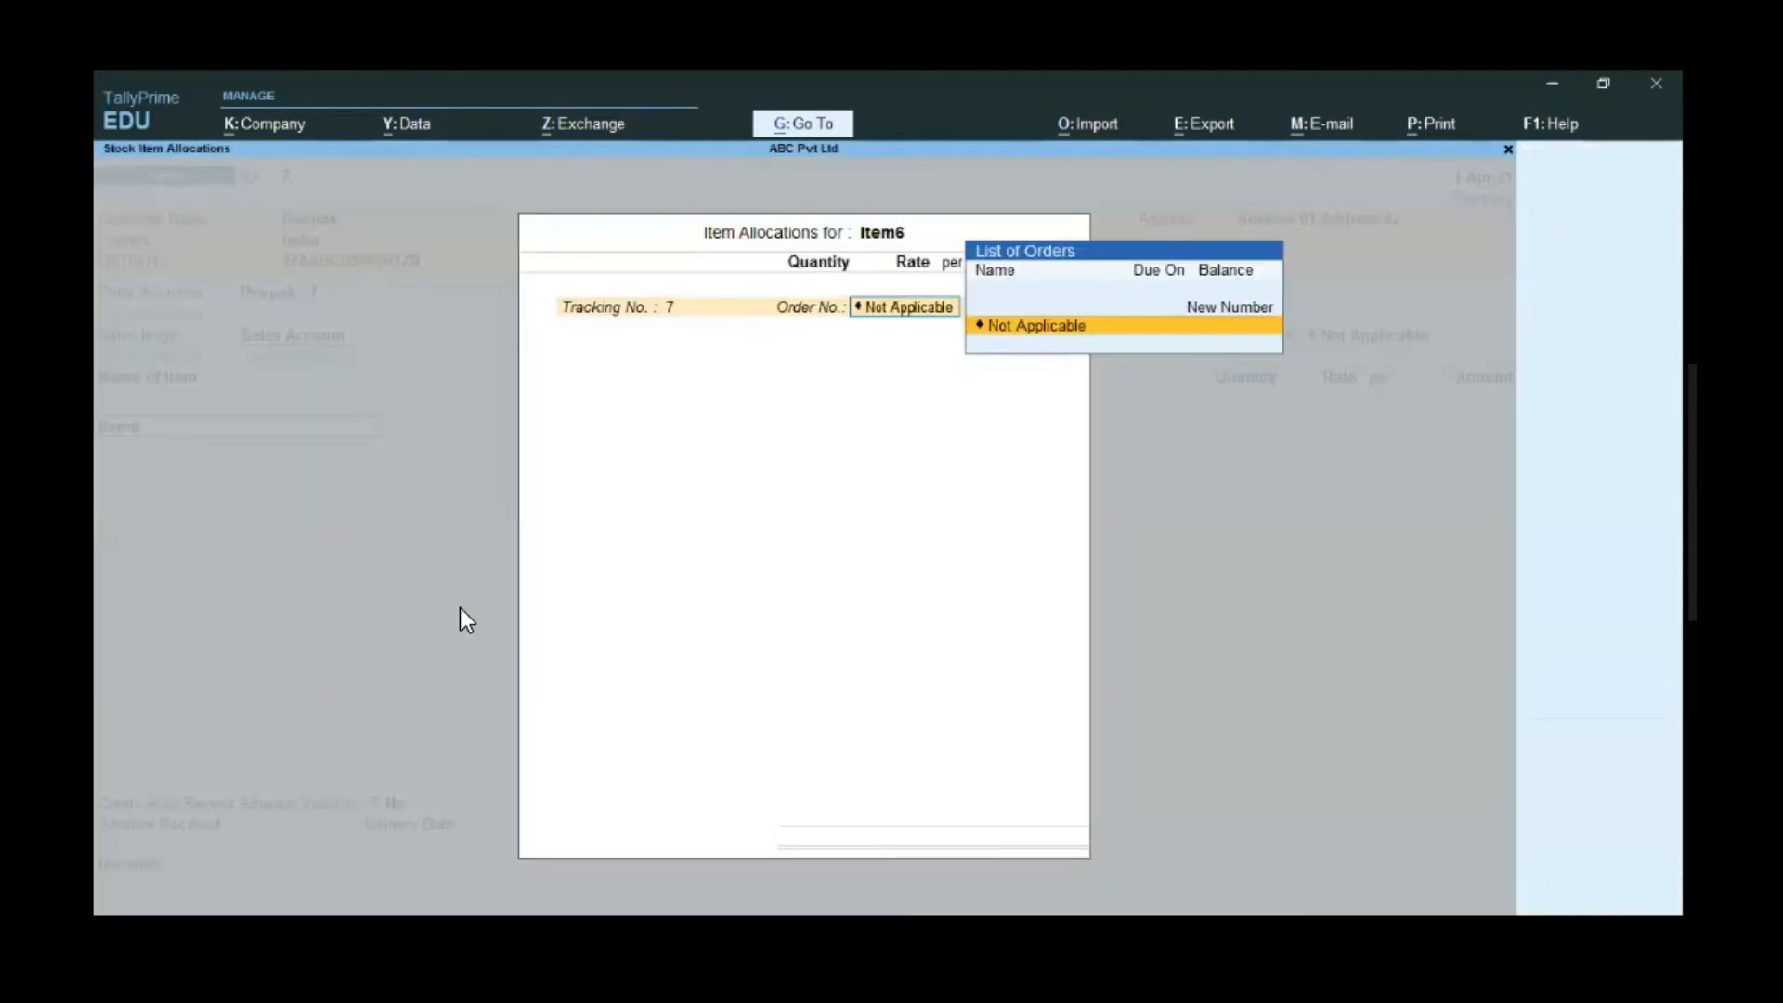
text(500)
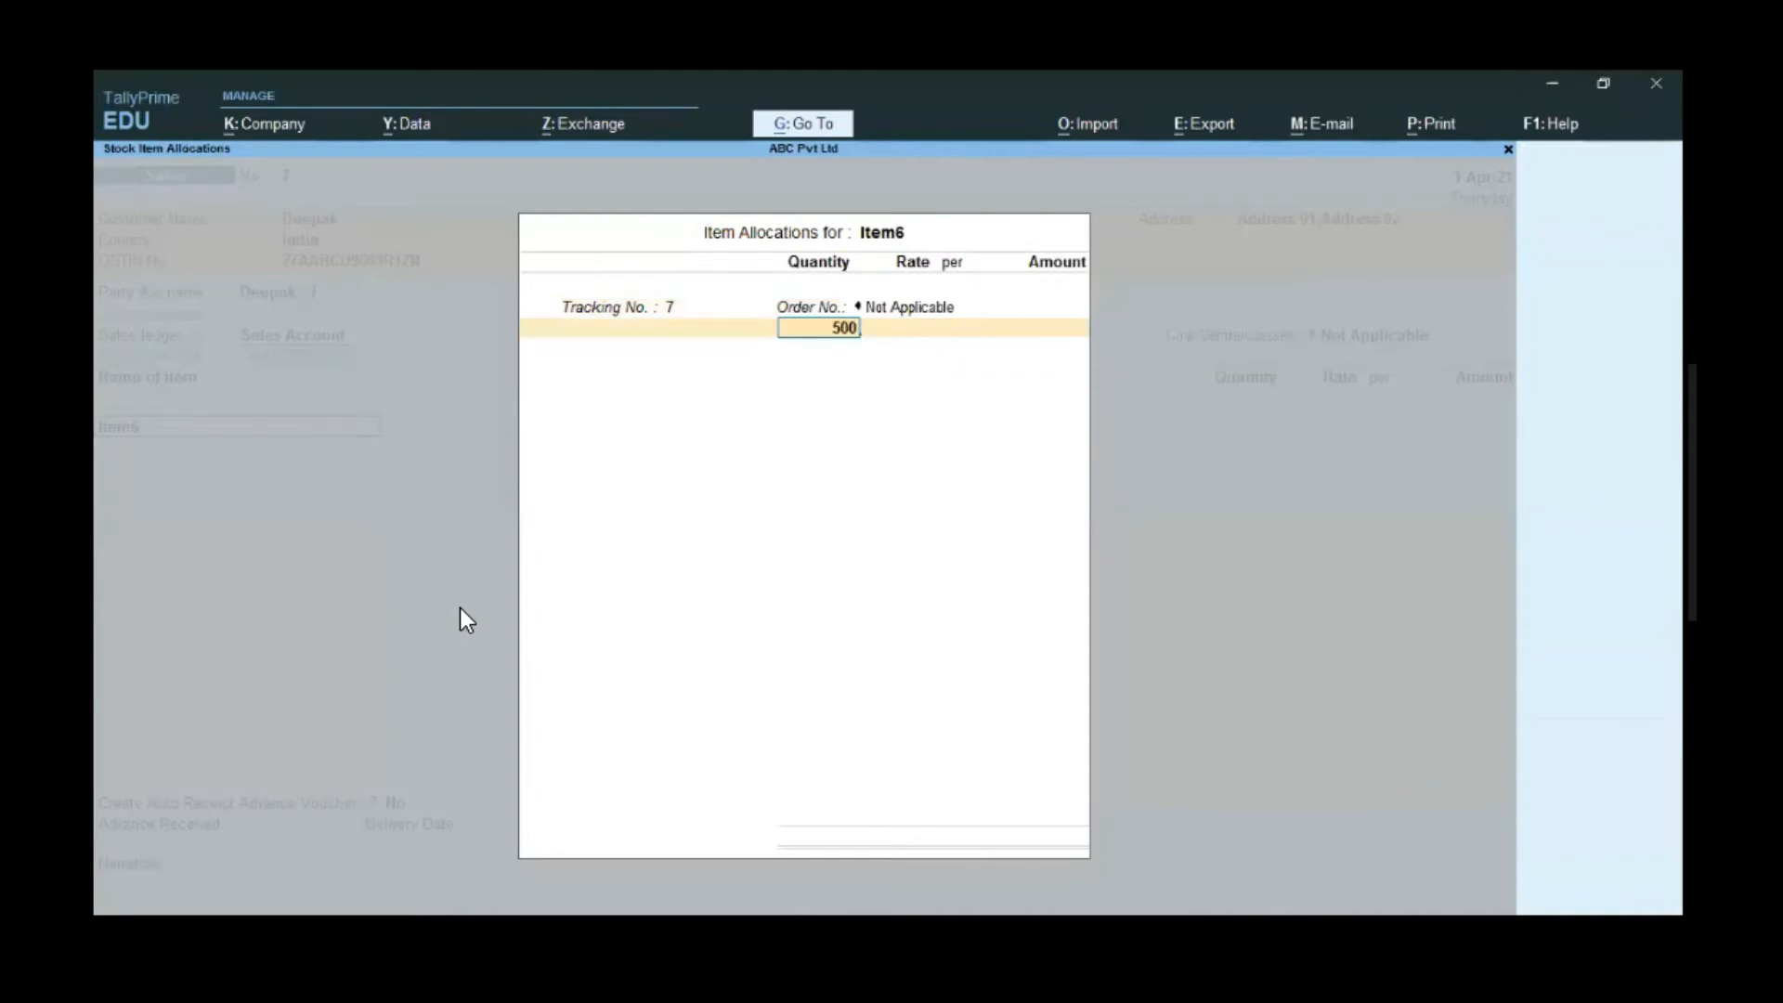
key(Return)
key(Return)
key(Return)
key(Return)
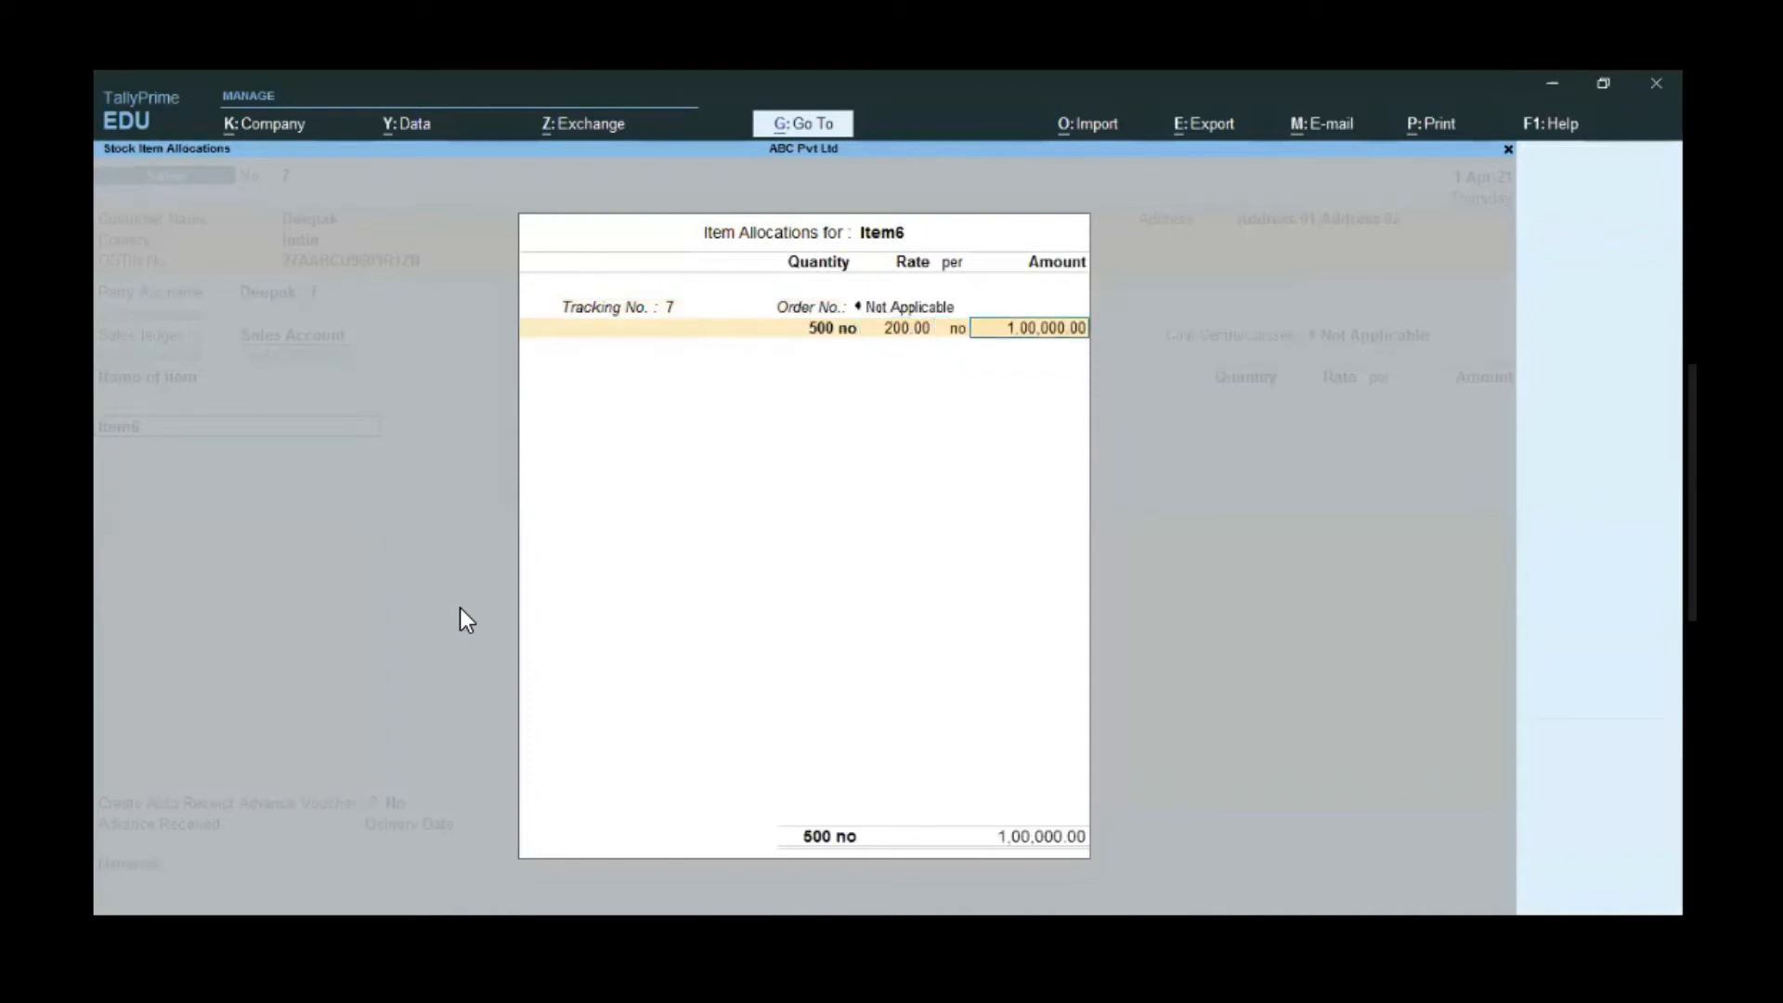
key(Return)
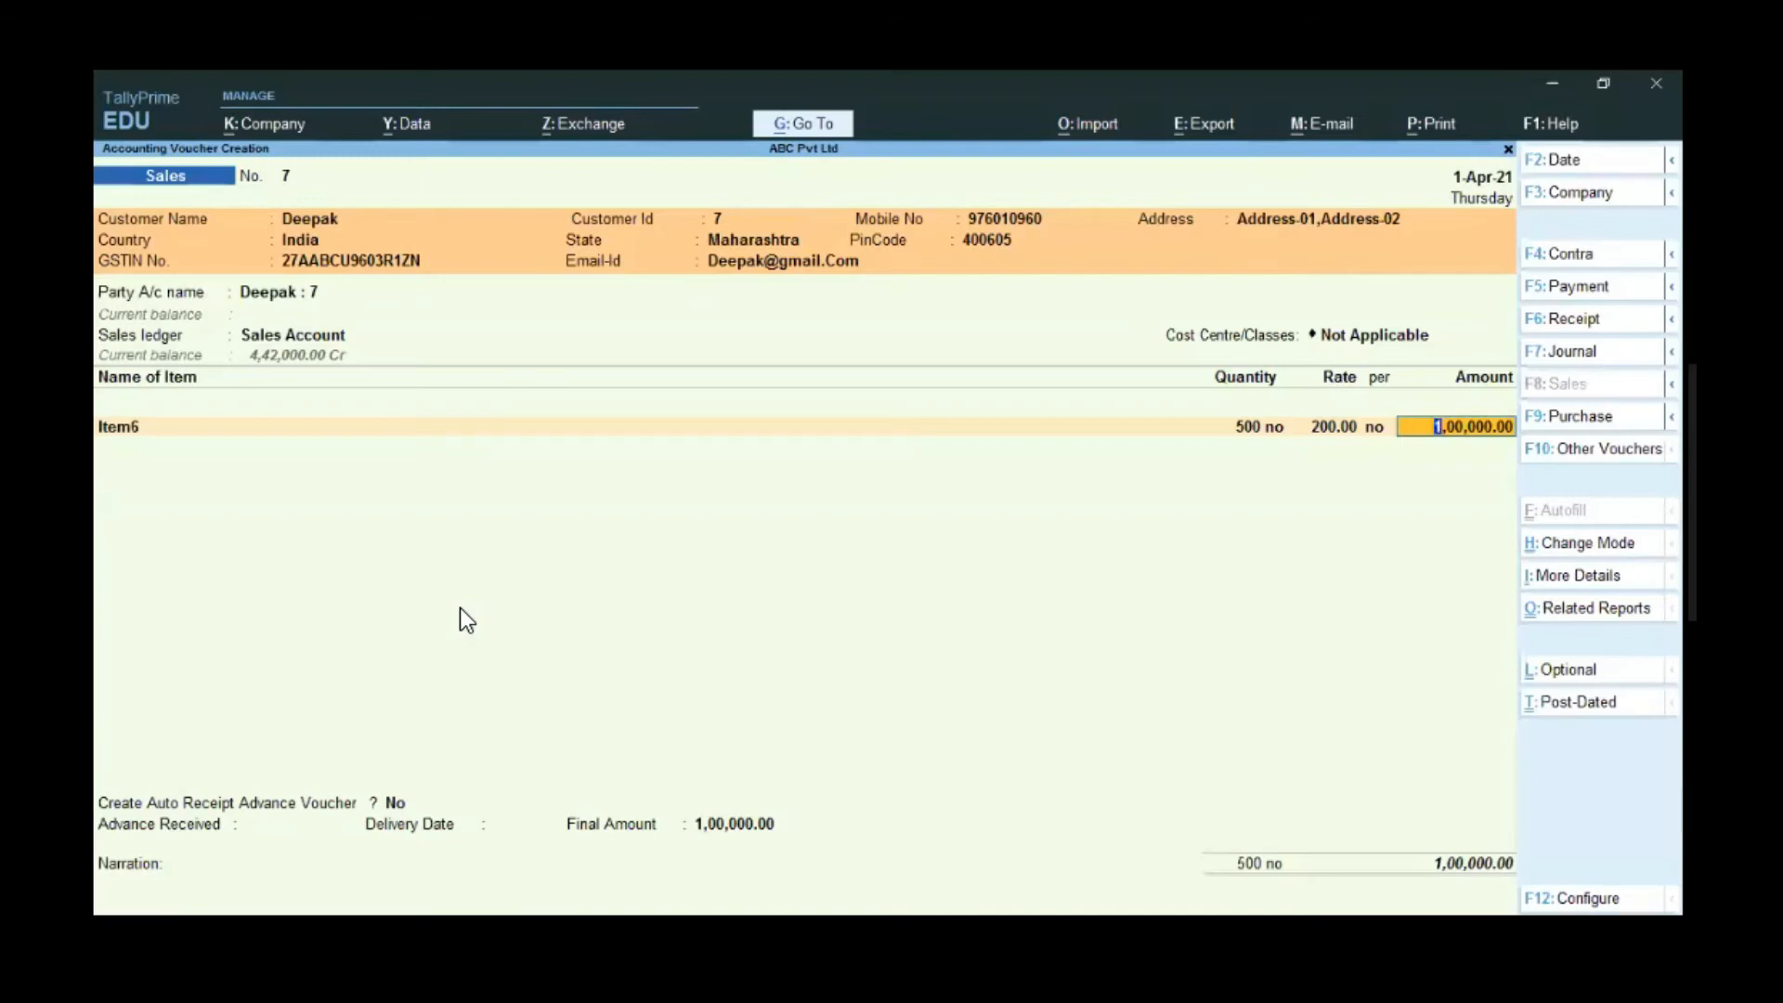
key(Return)
key(Return)
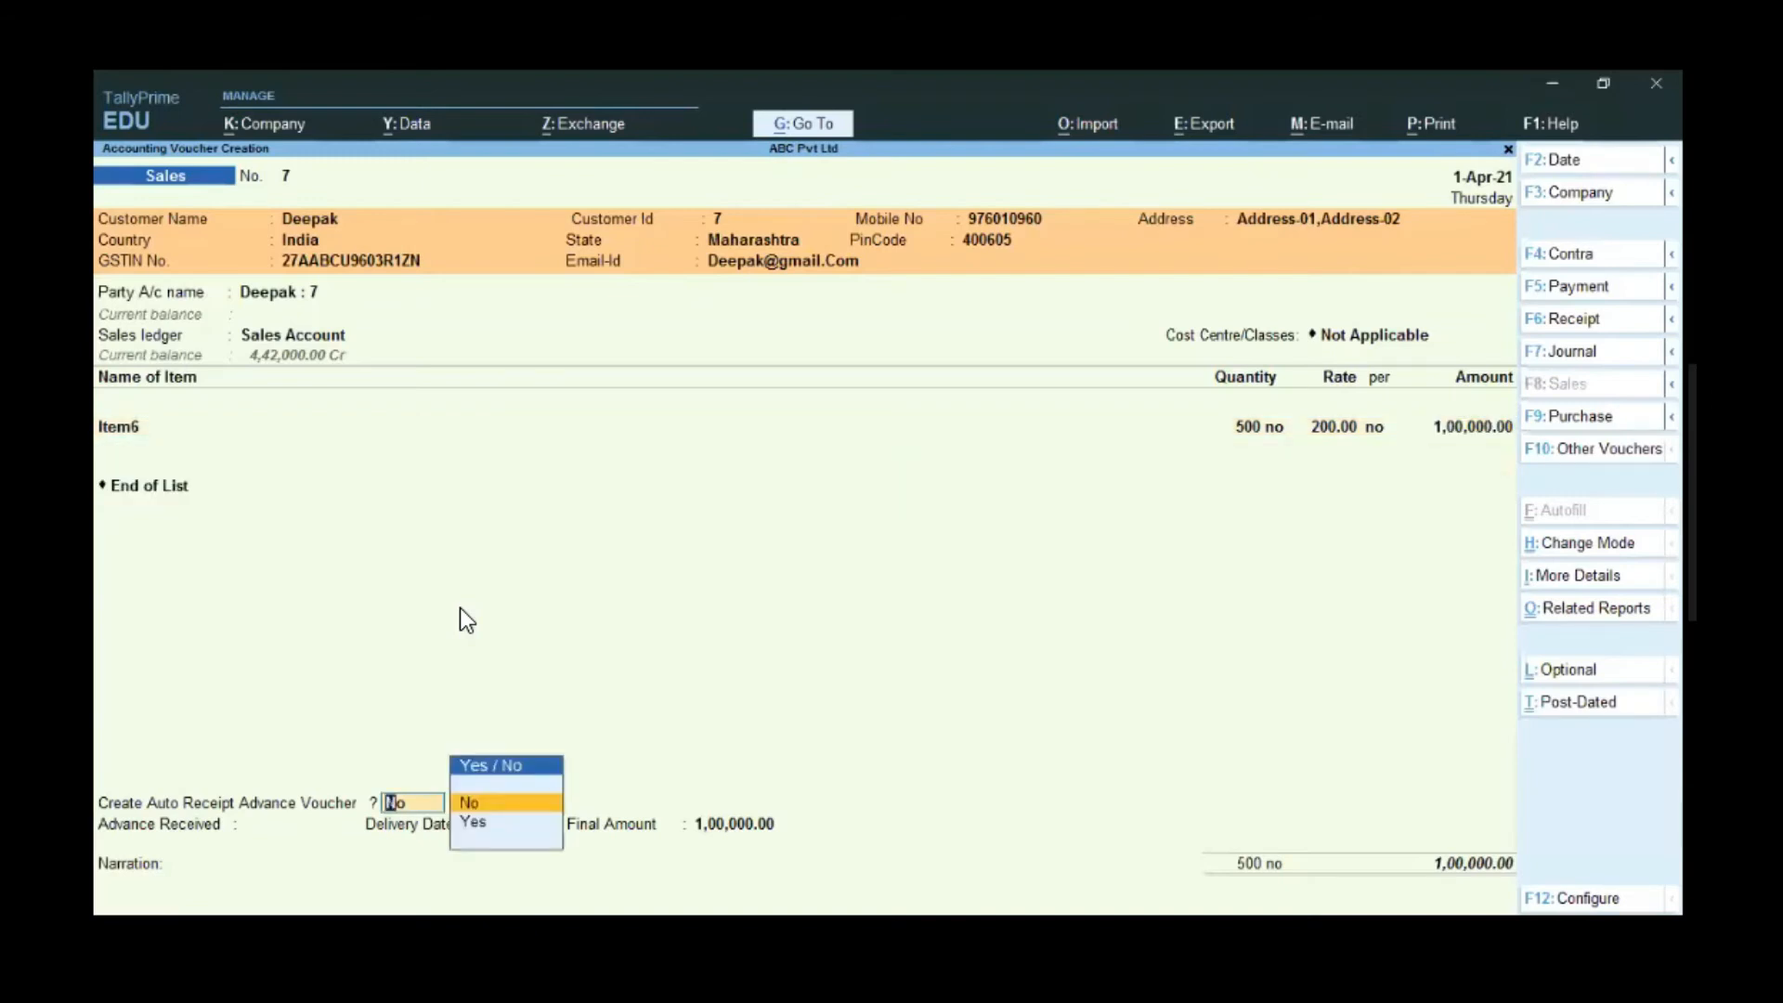
key(Down)
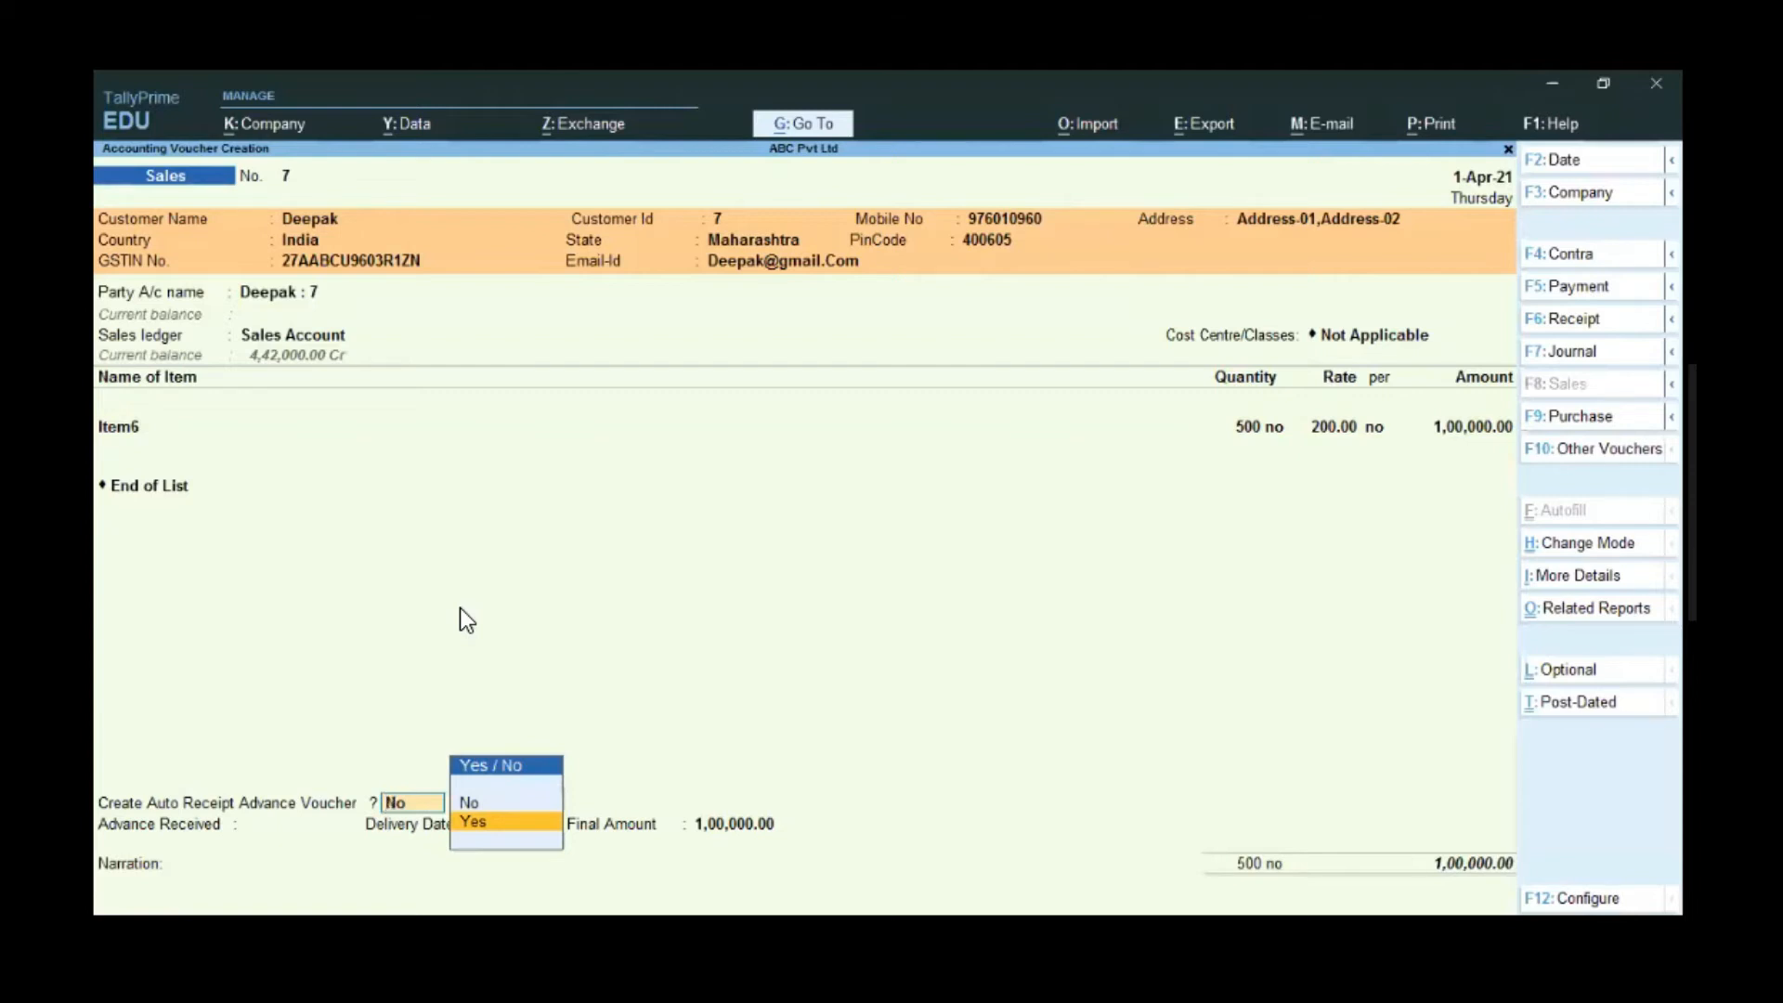
- Enable the auto receipt and record a 25,000.00 cash payment to the Cash ledger
key(Return)
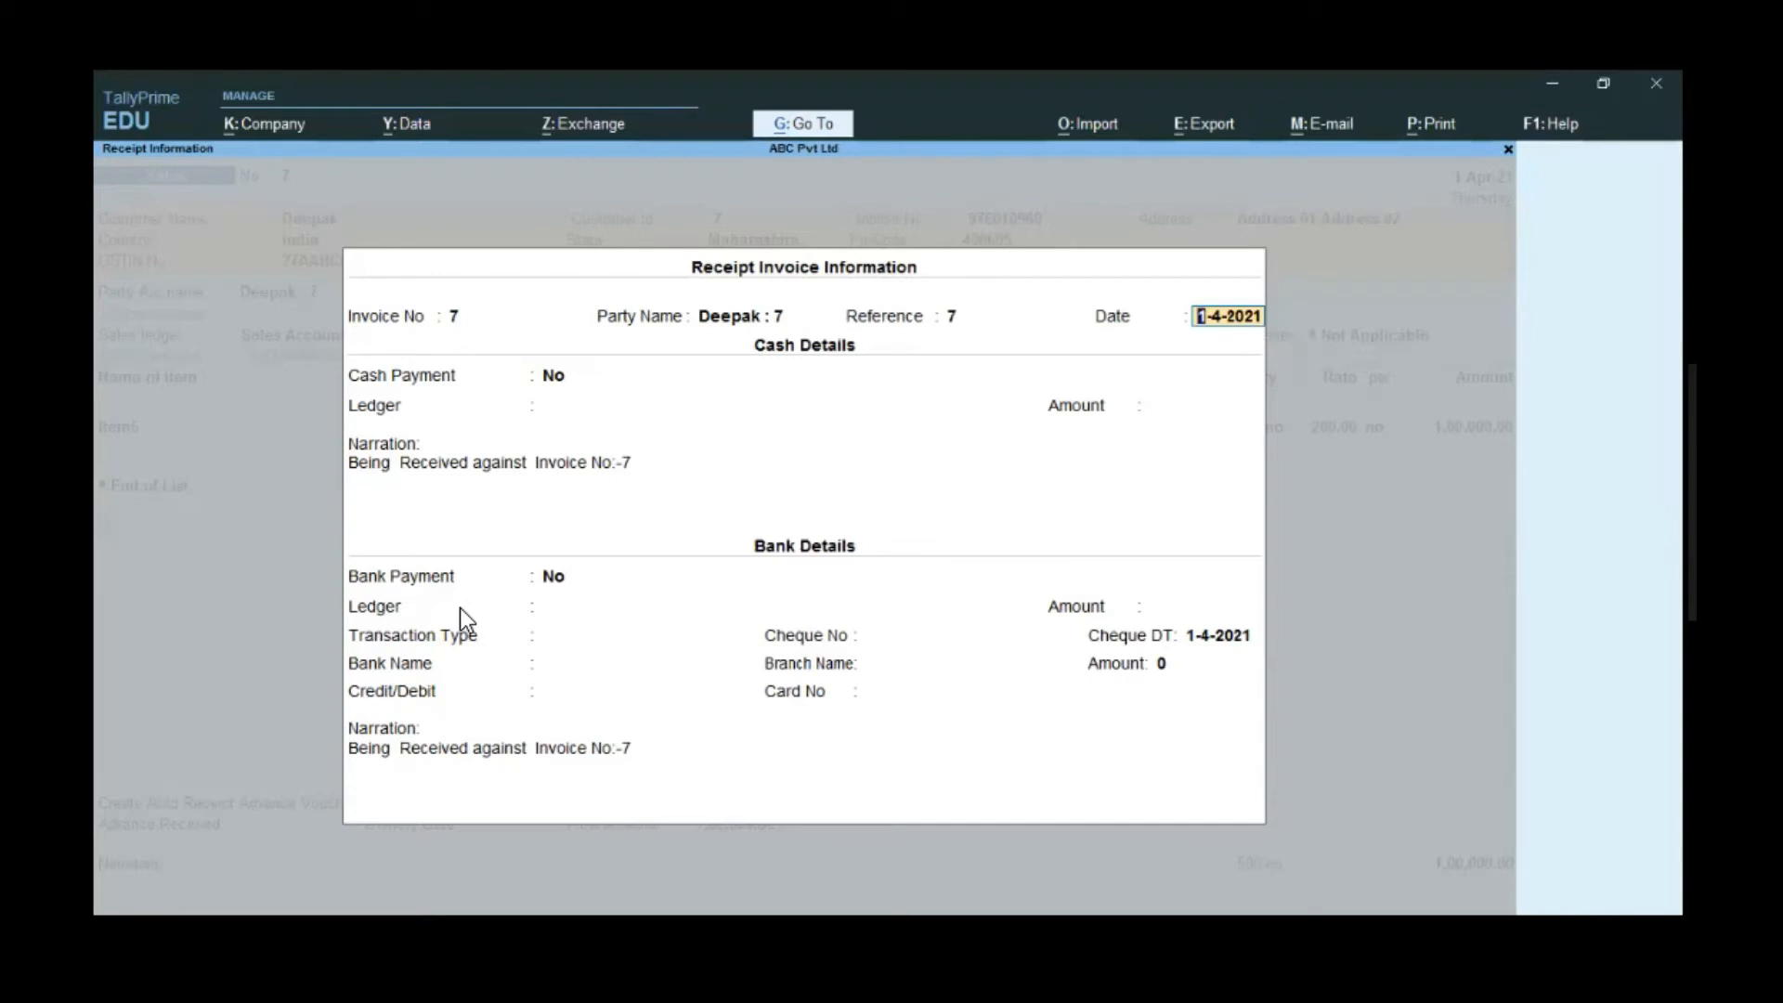
key(Return)
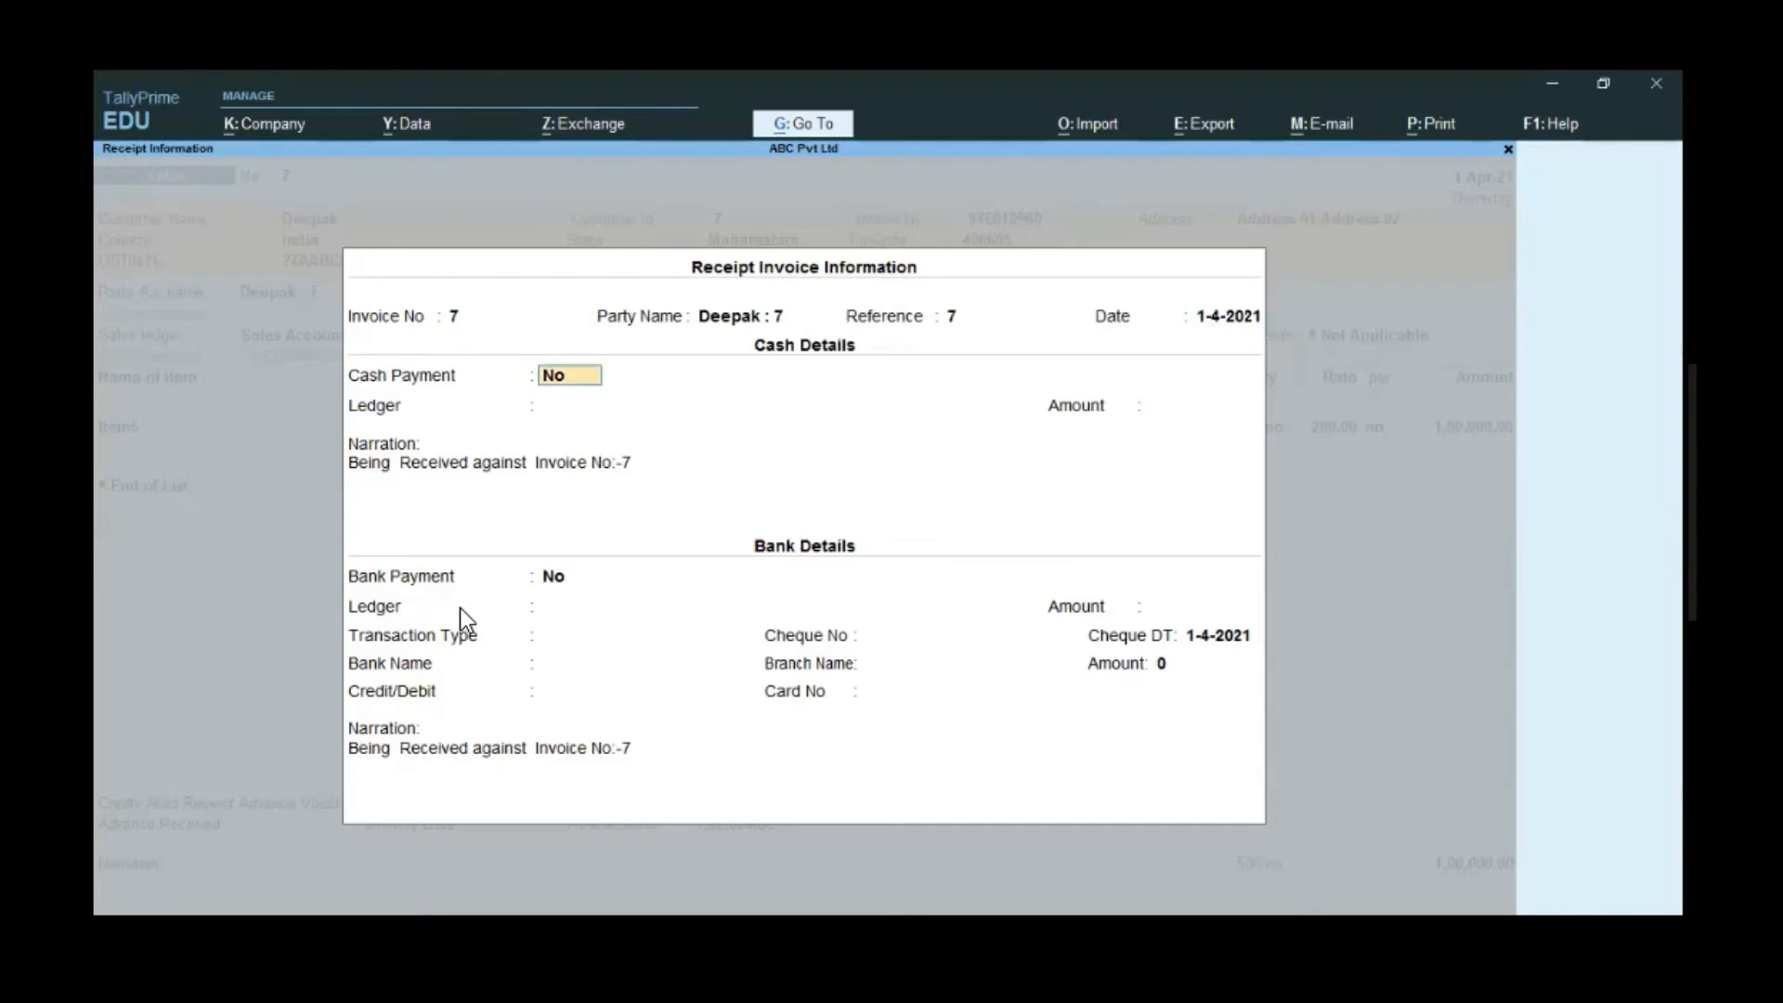
text(y)
key(Return)
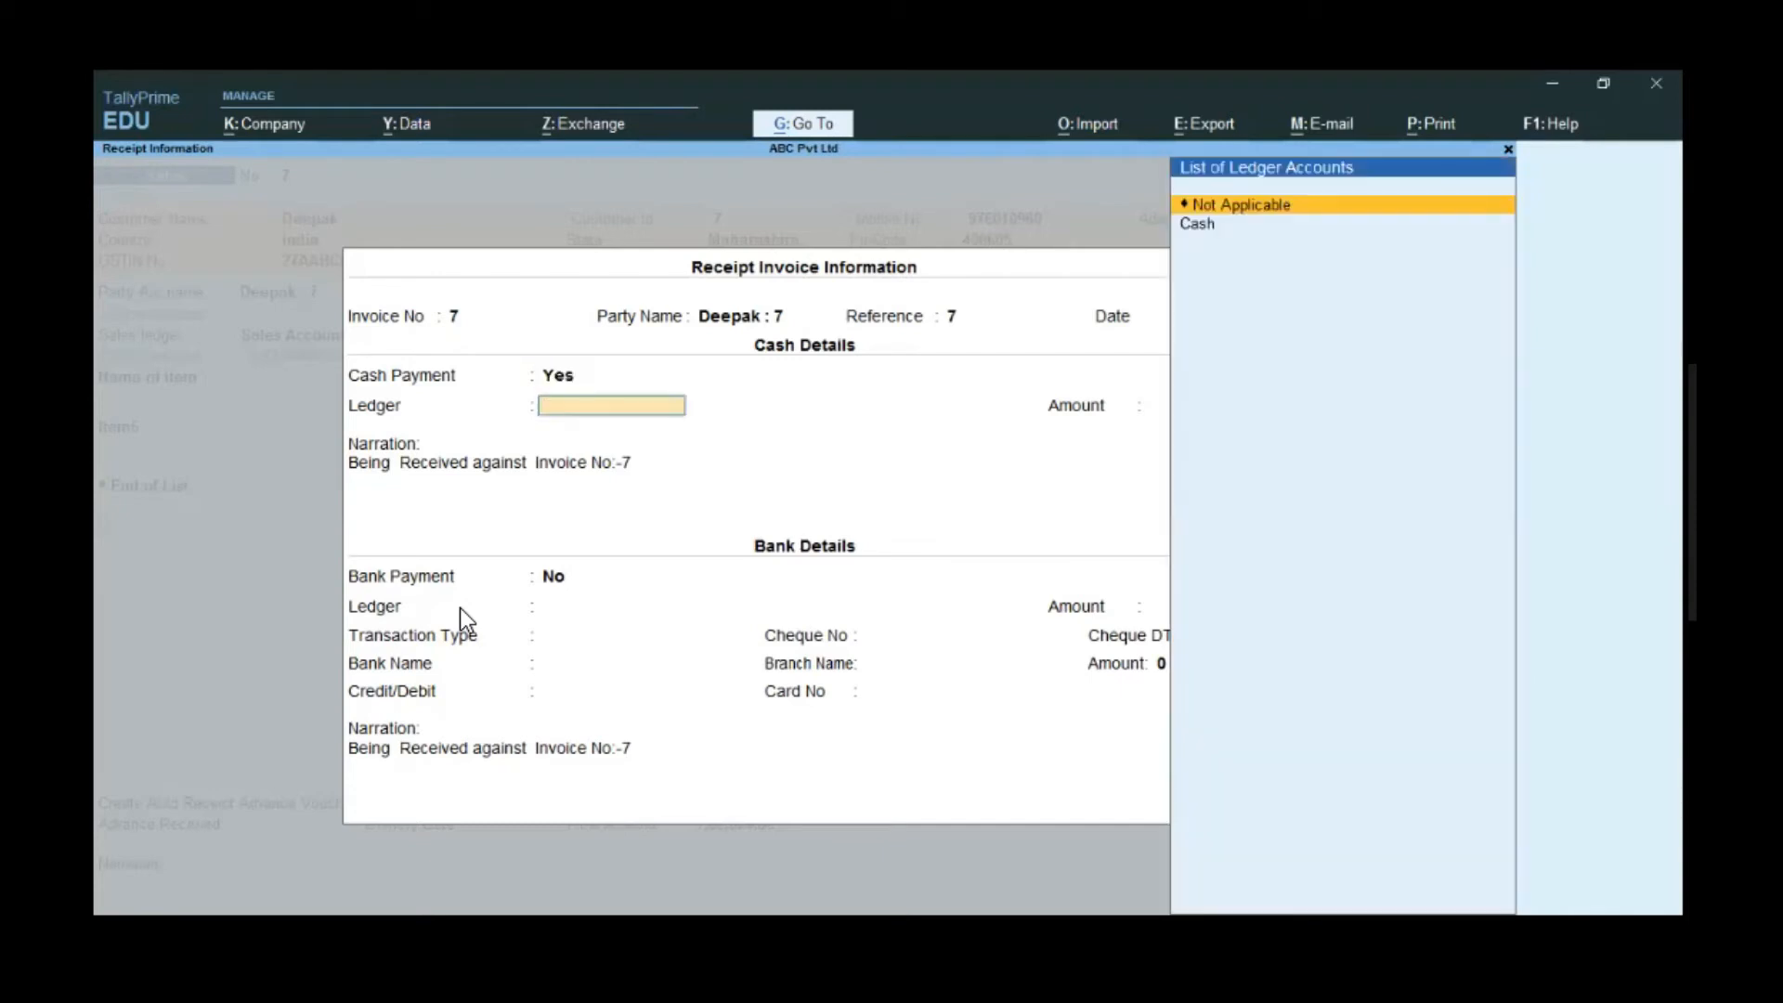
key(Down)
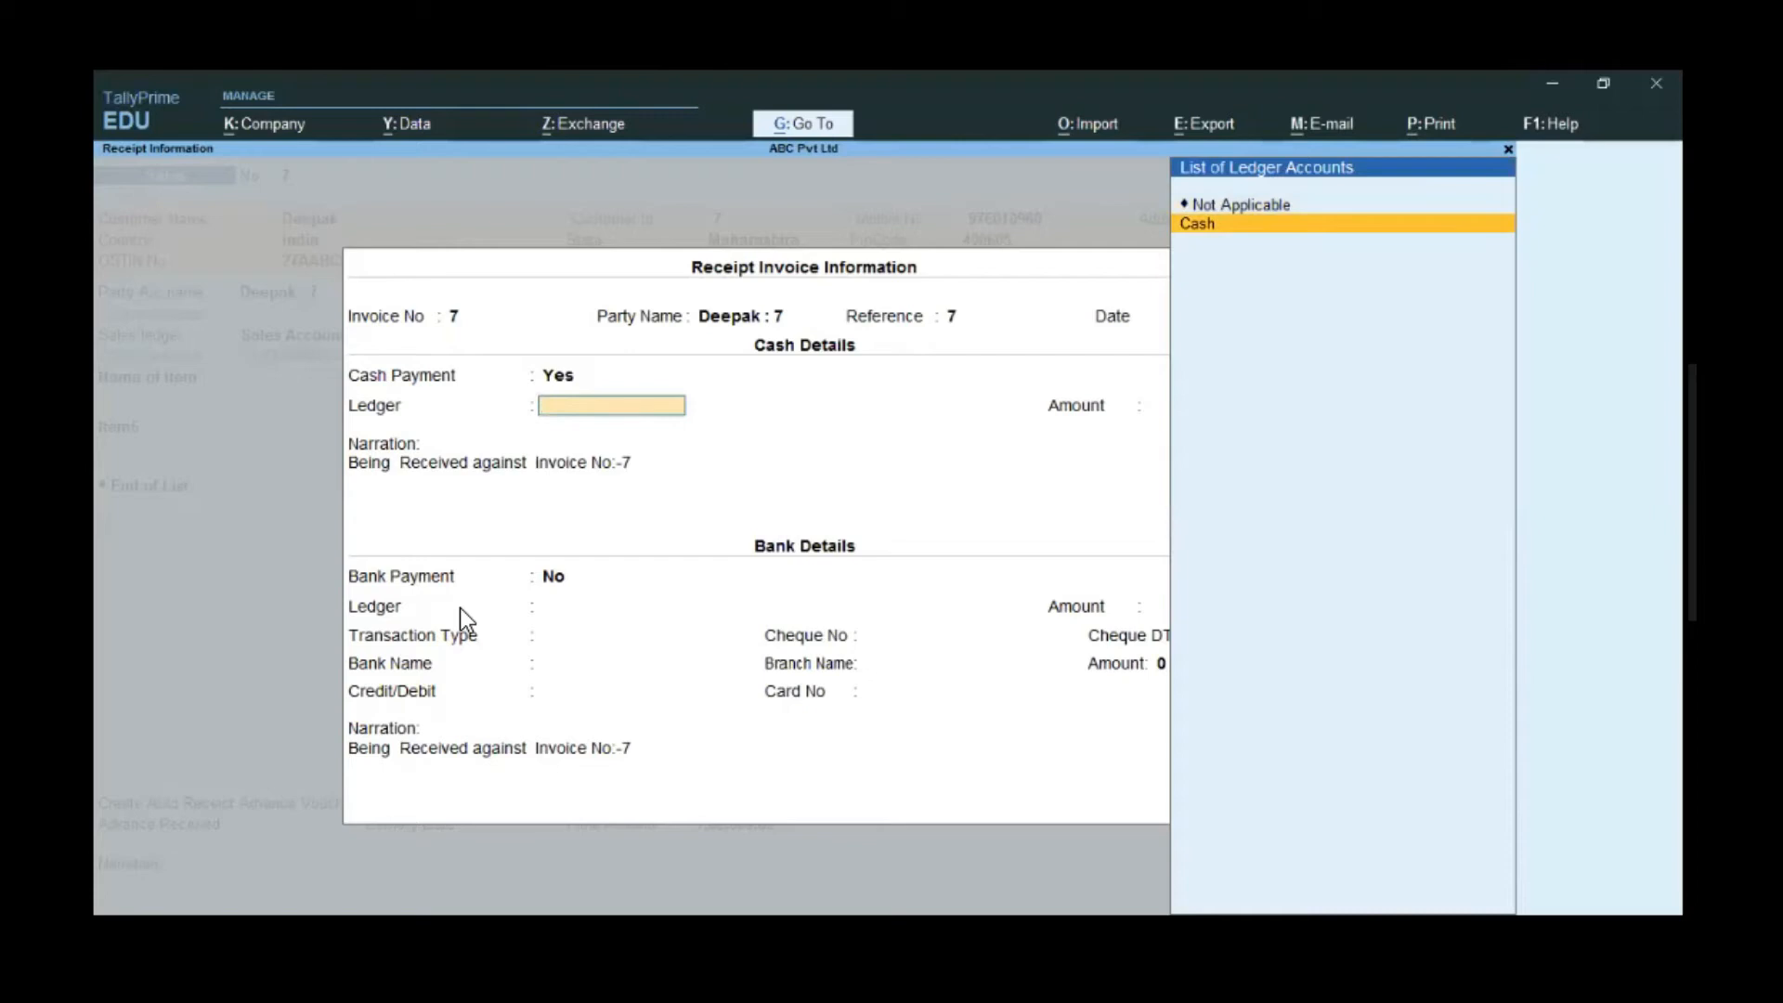
key(Return)
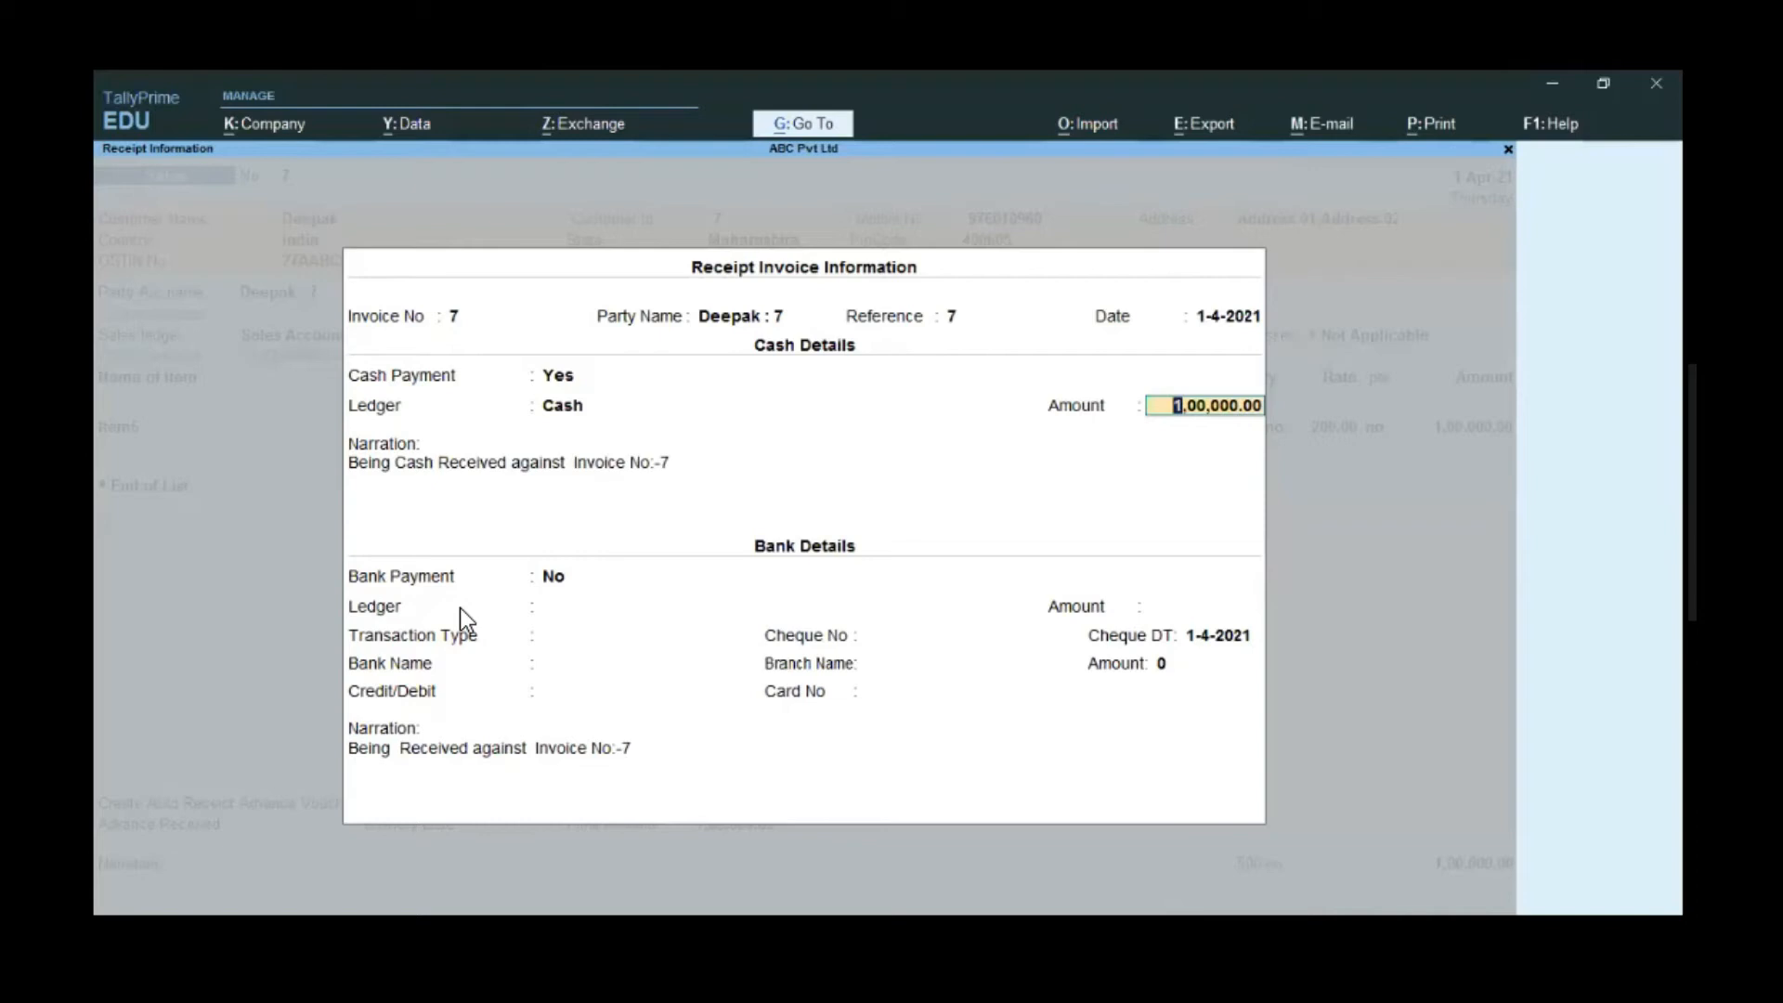
text(25000)
key(Return)
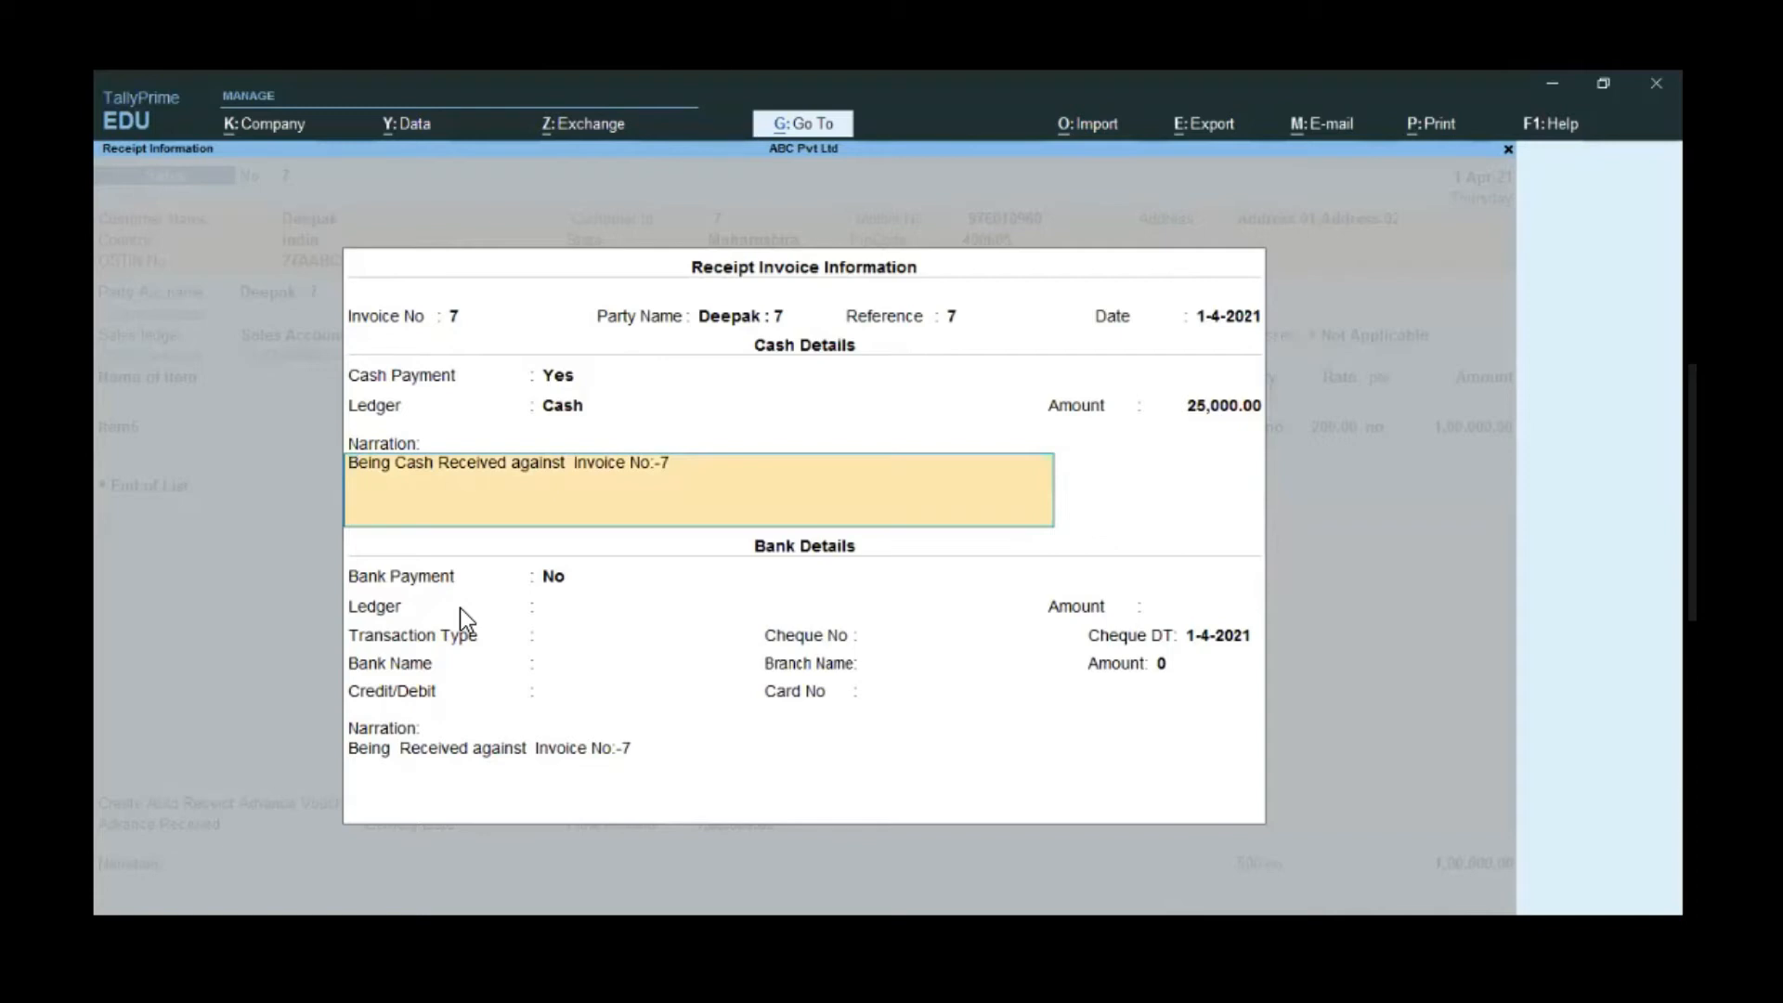
key(Return)
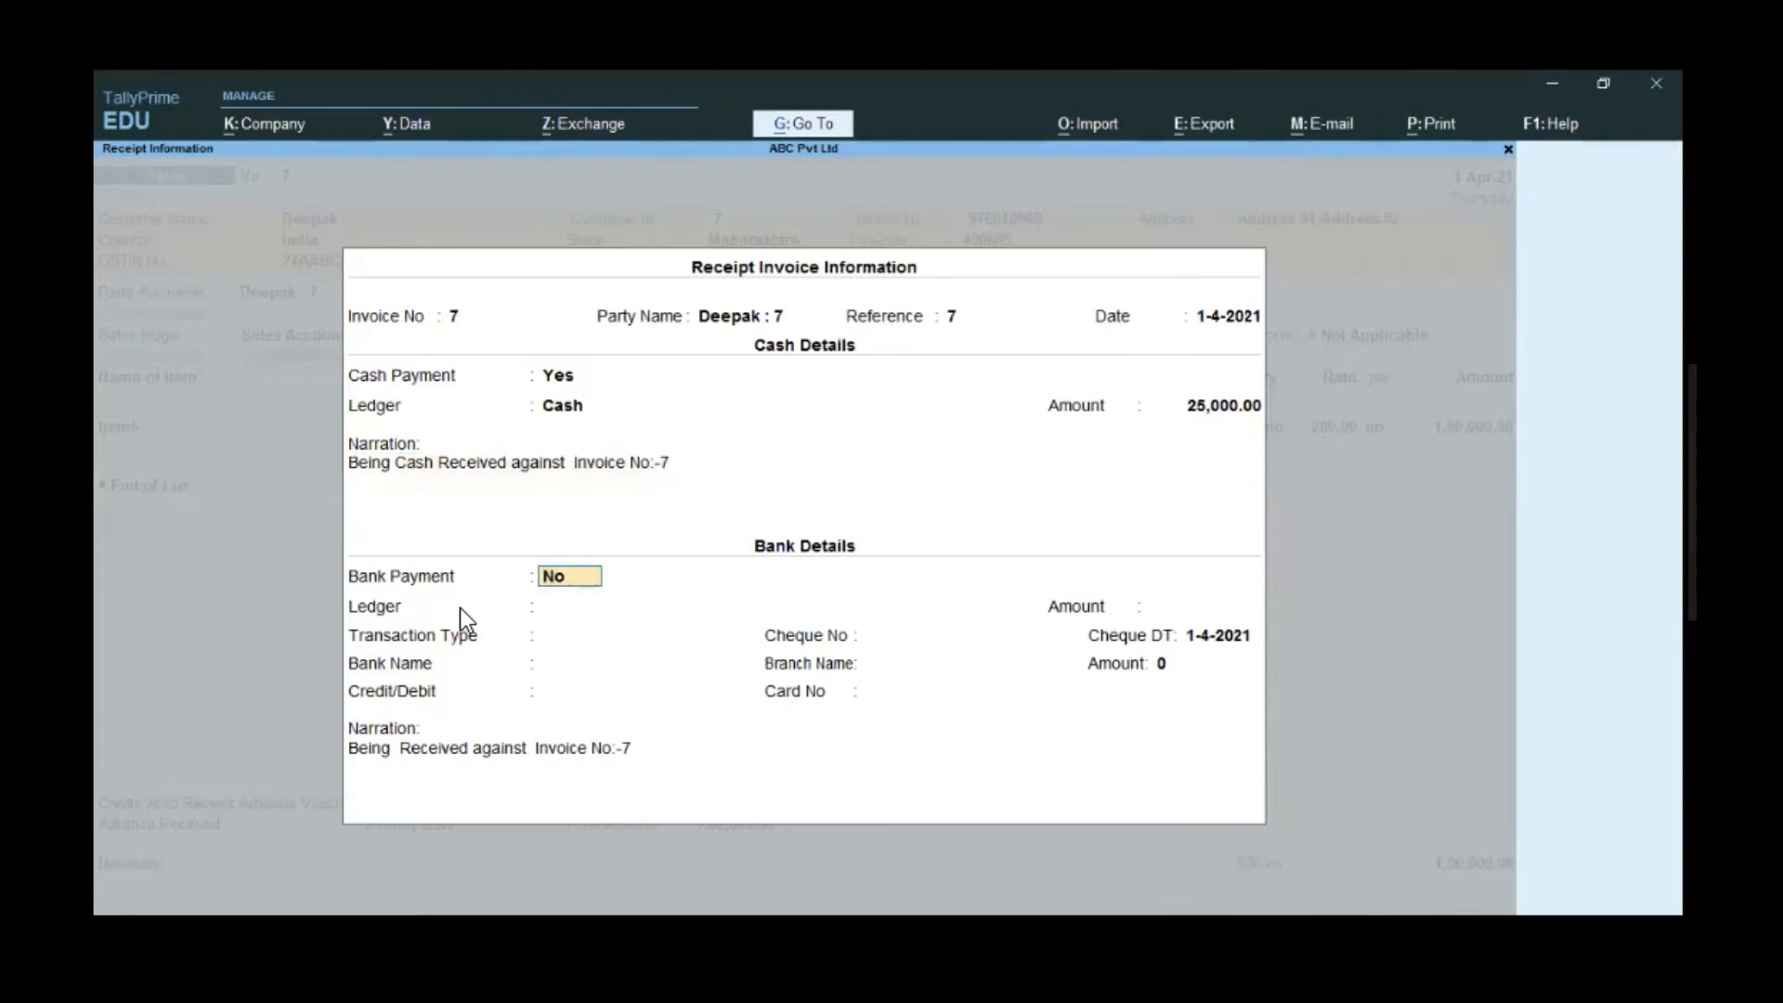
- Turn on bank payment with the Bank ledger for 75,000.00
text(y)
key(Return)
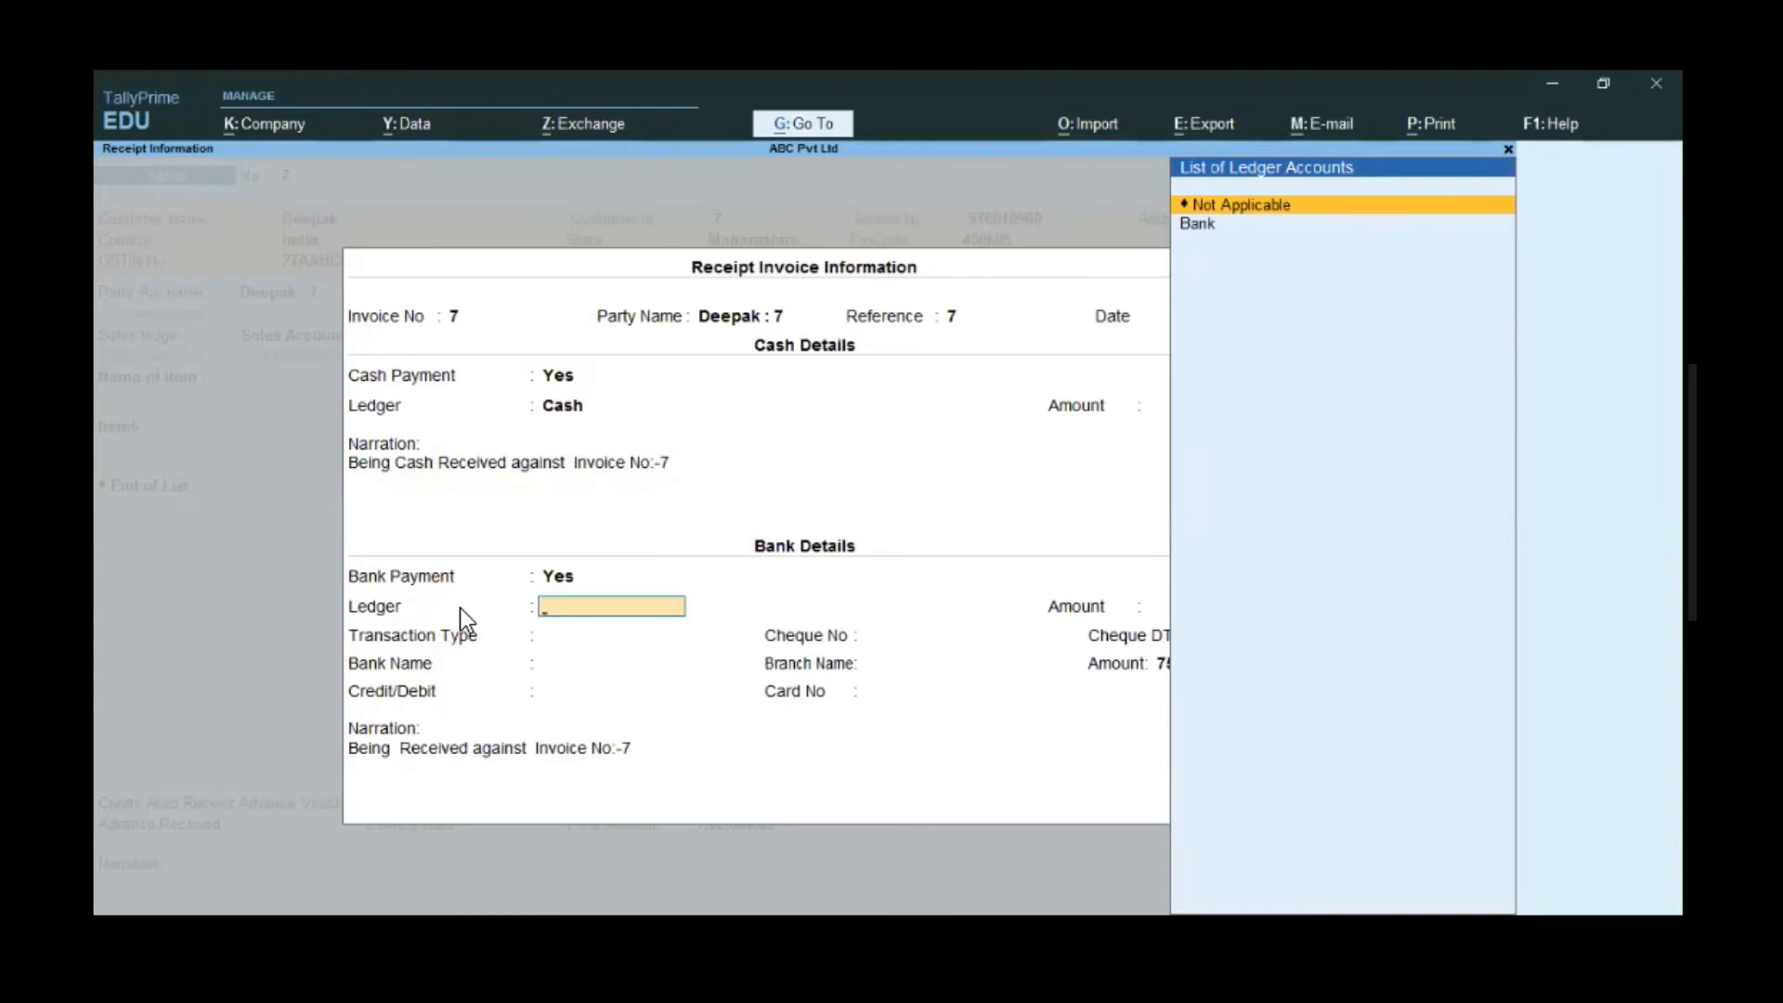
key(Down)
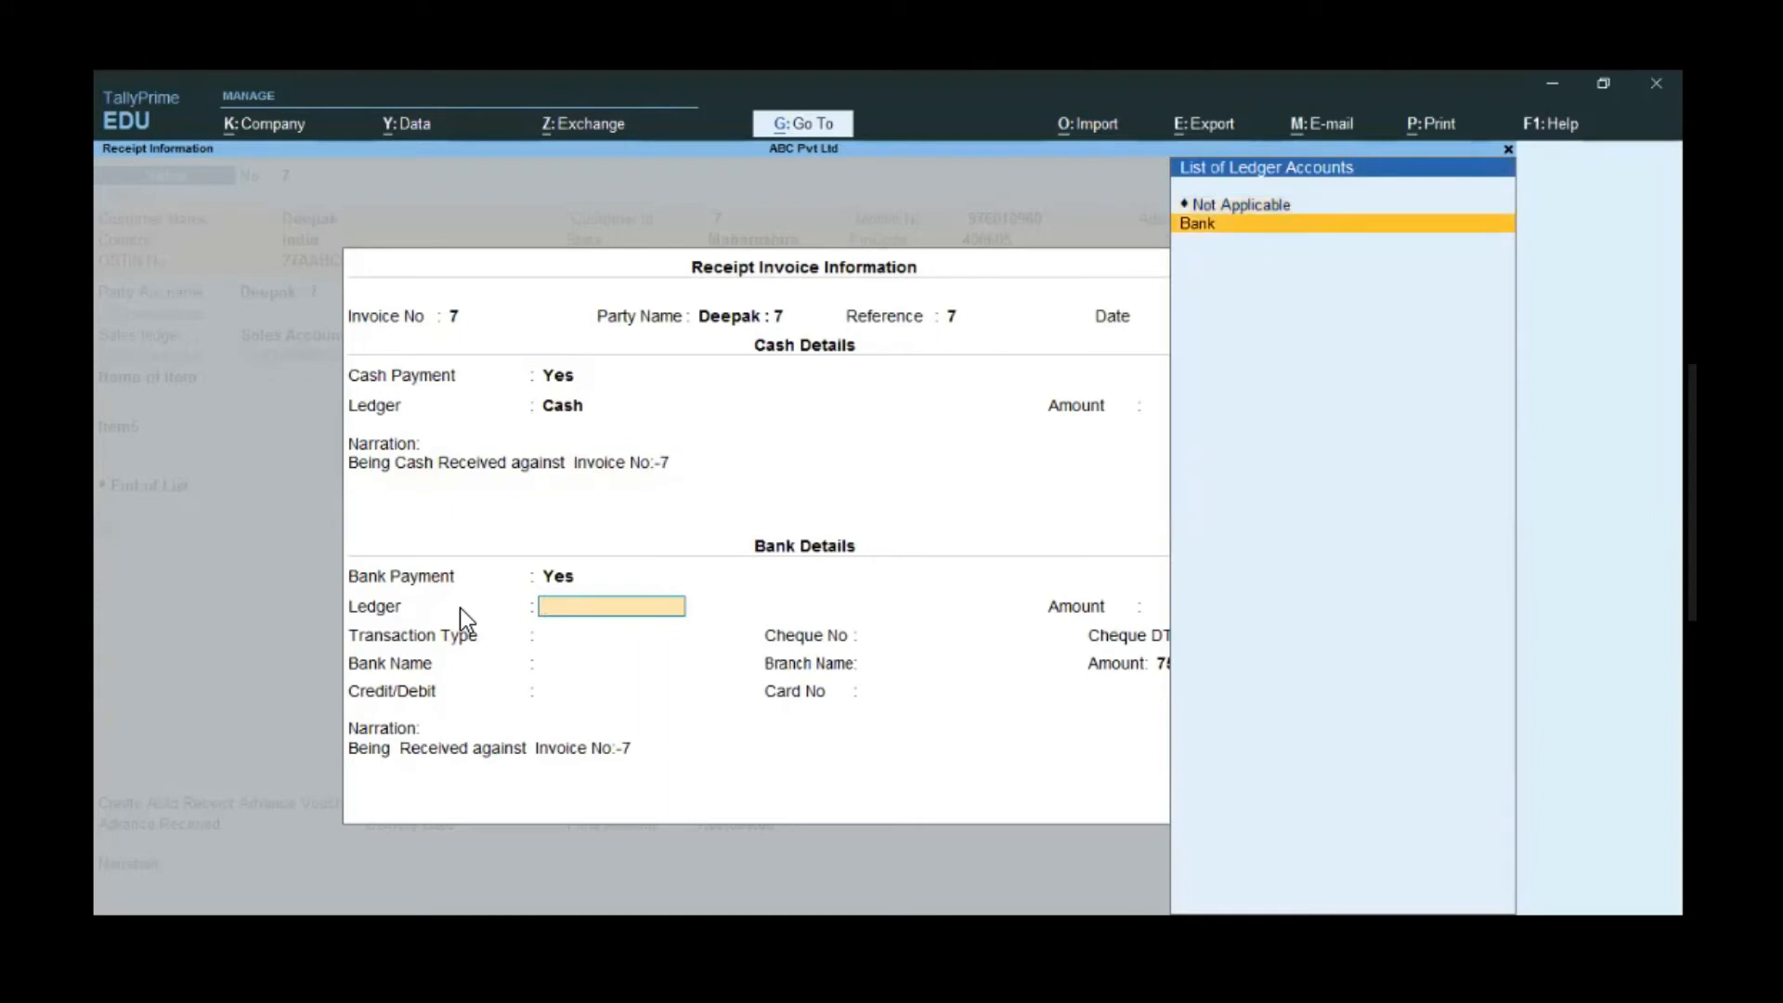
key(Return)
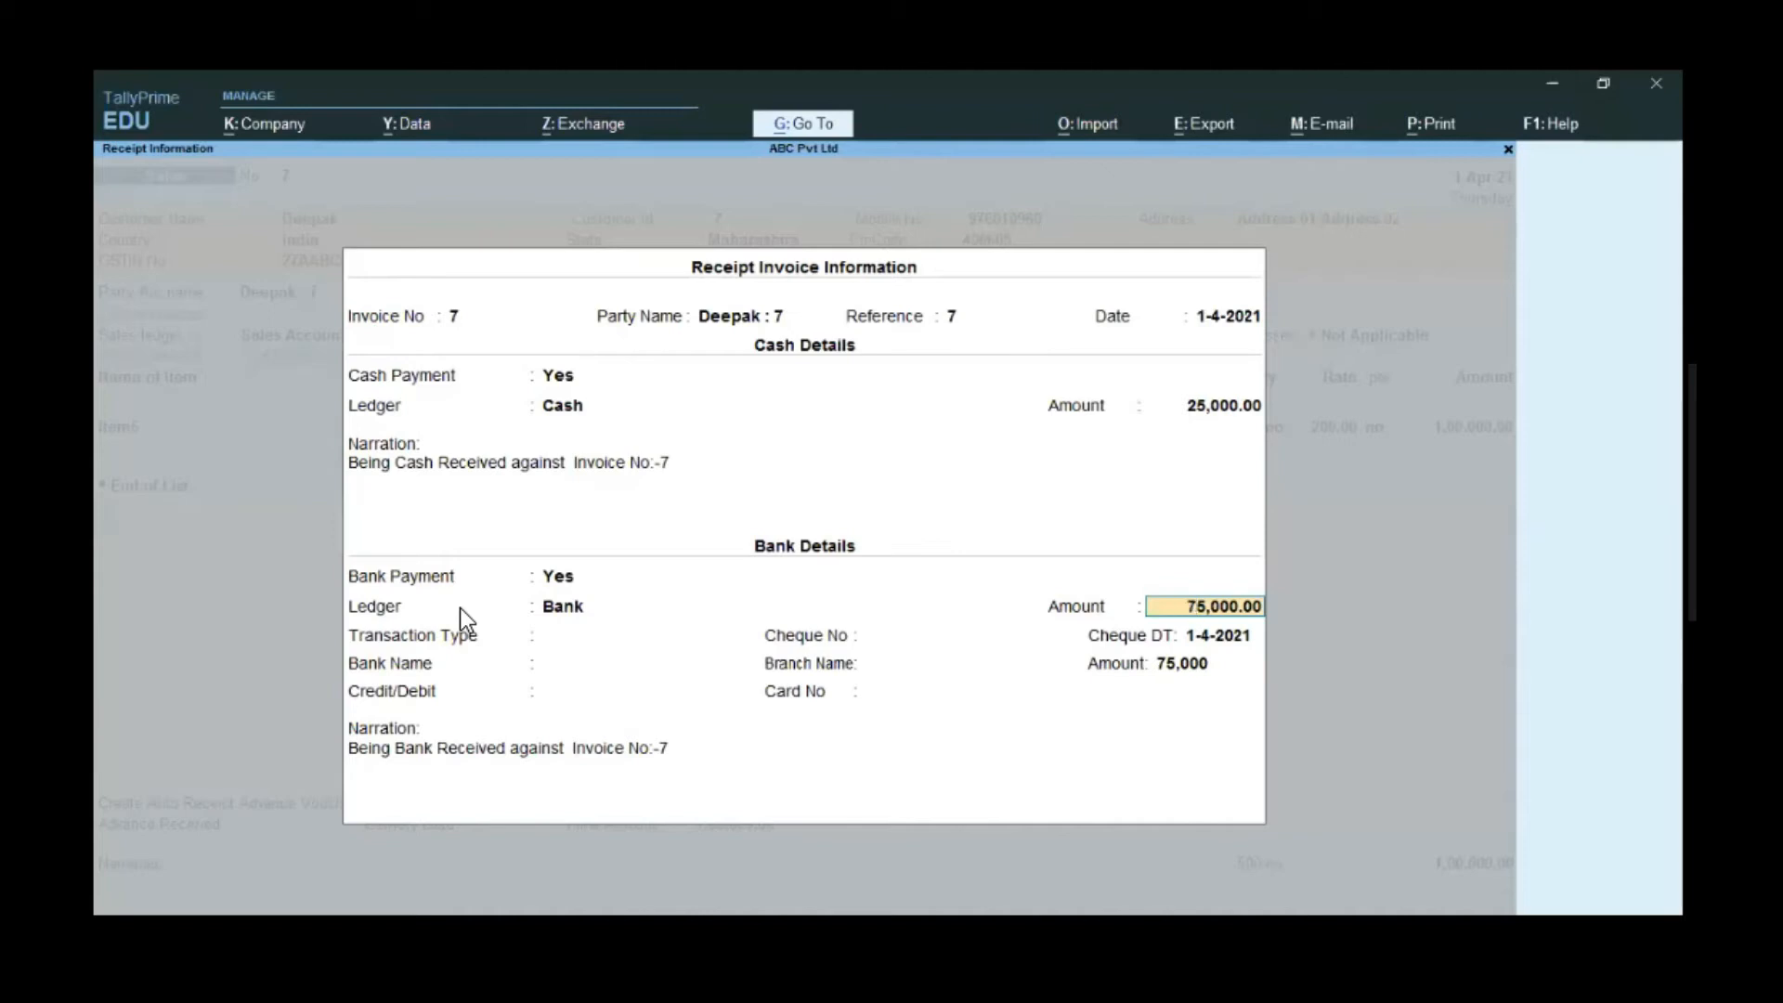
key(Return)
- Record it as Cheque/DD 345678 from Sbi, Thane branch, and close the receipt details
key(Down)
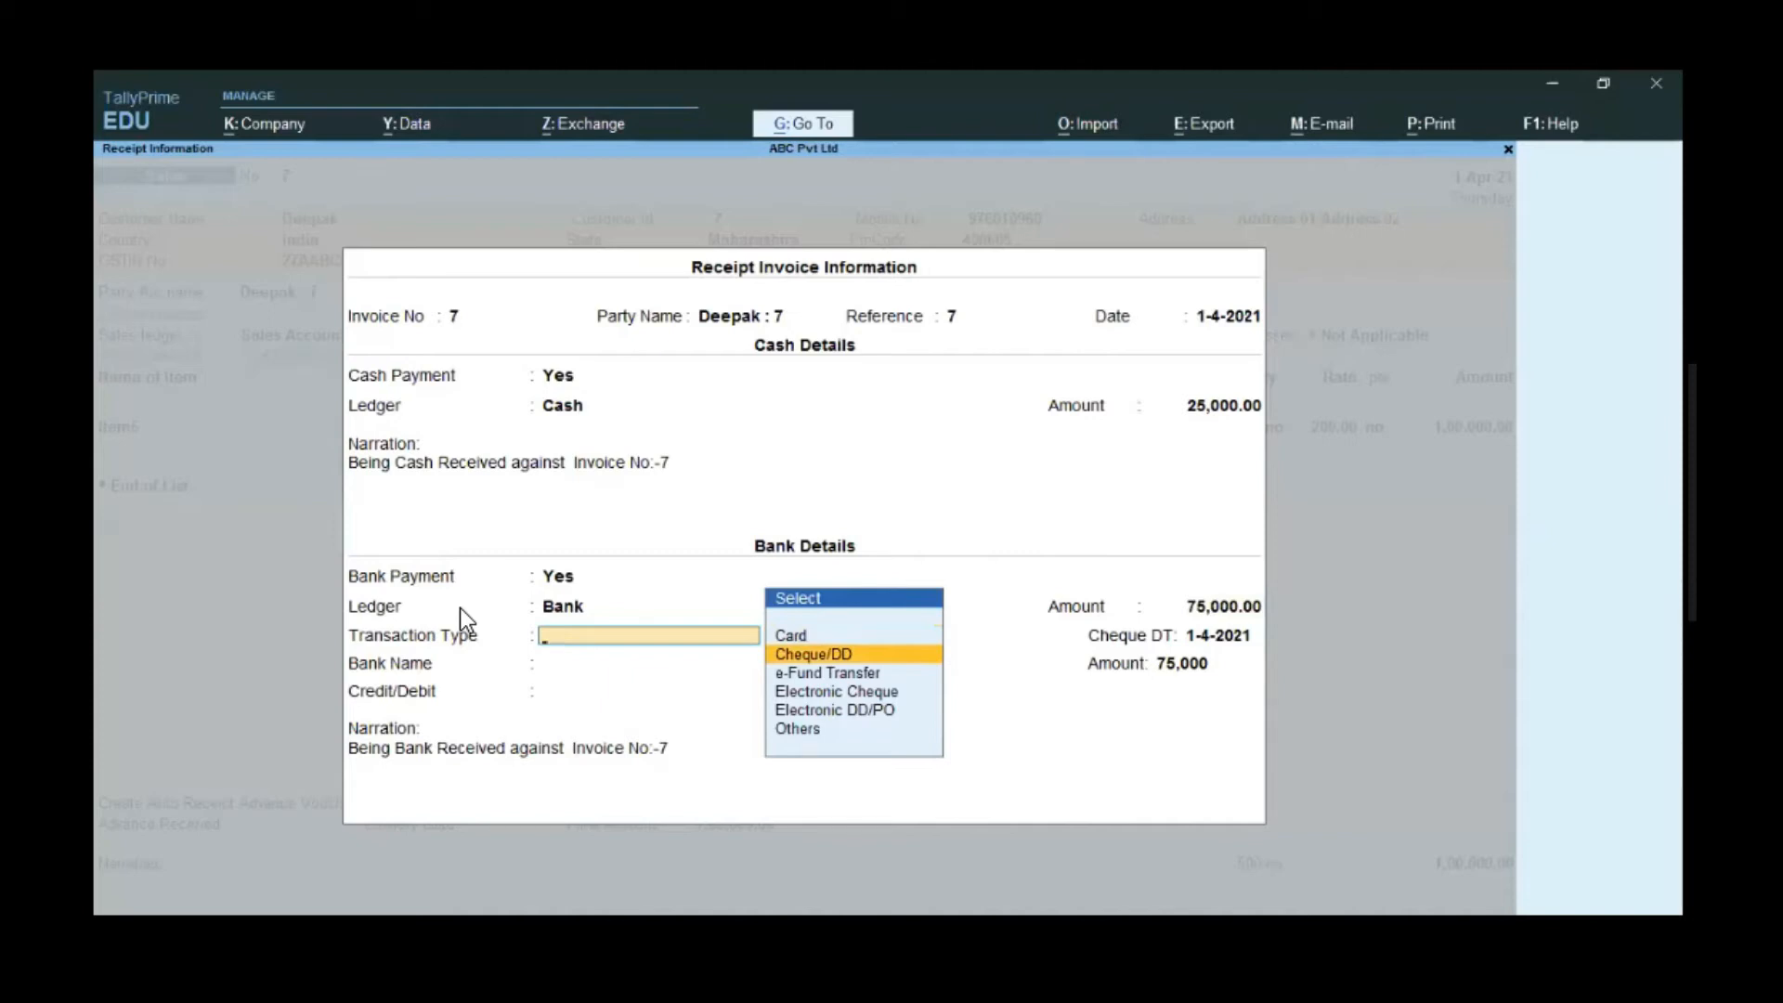
key(Return)
text(345678)
key(Return)
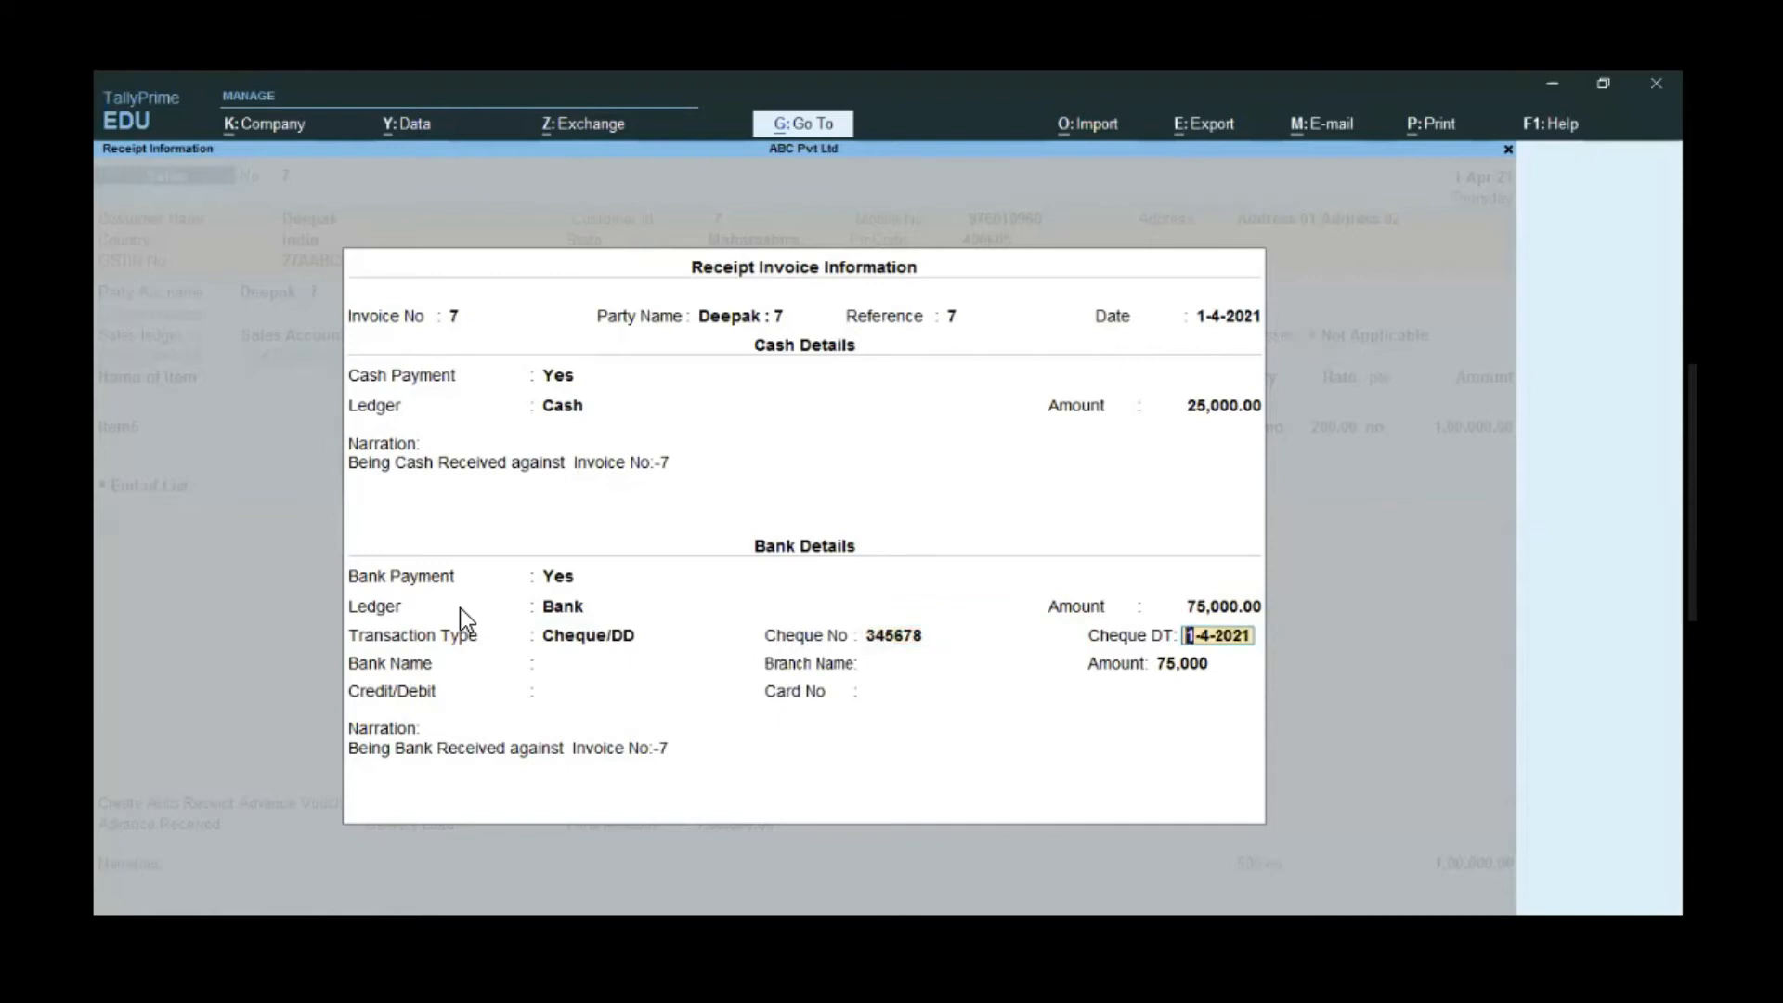
key(Return)
text(Sb)
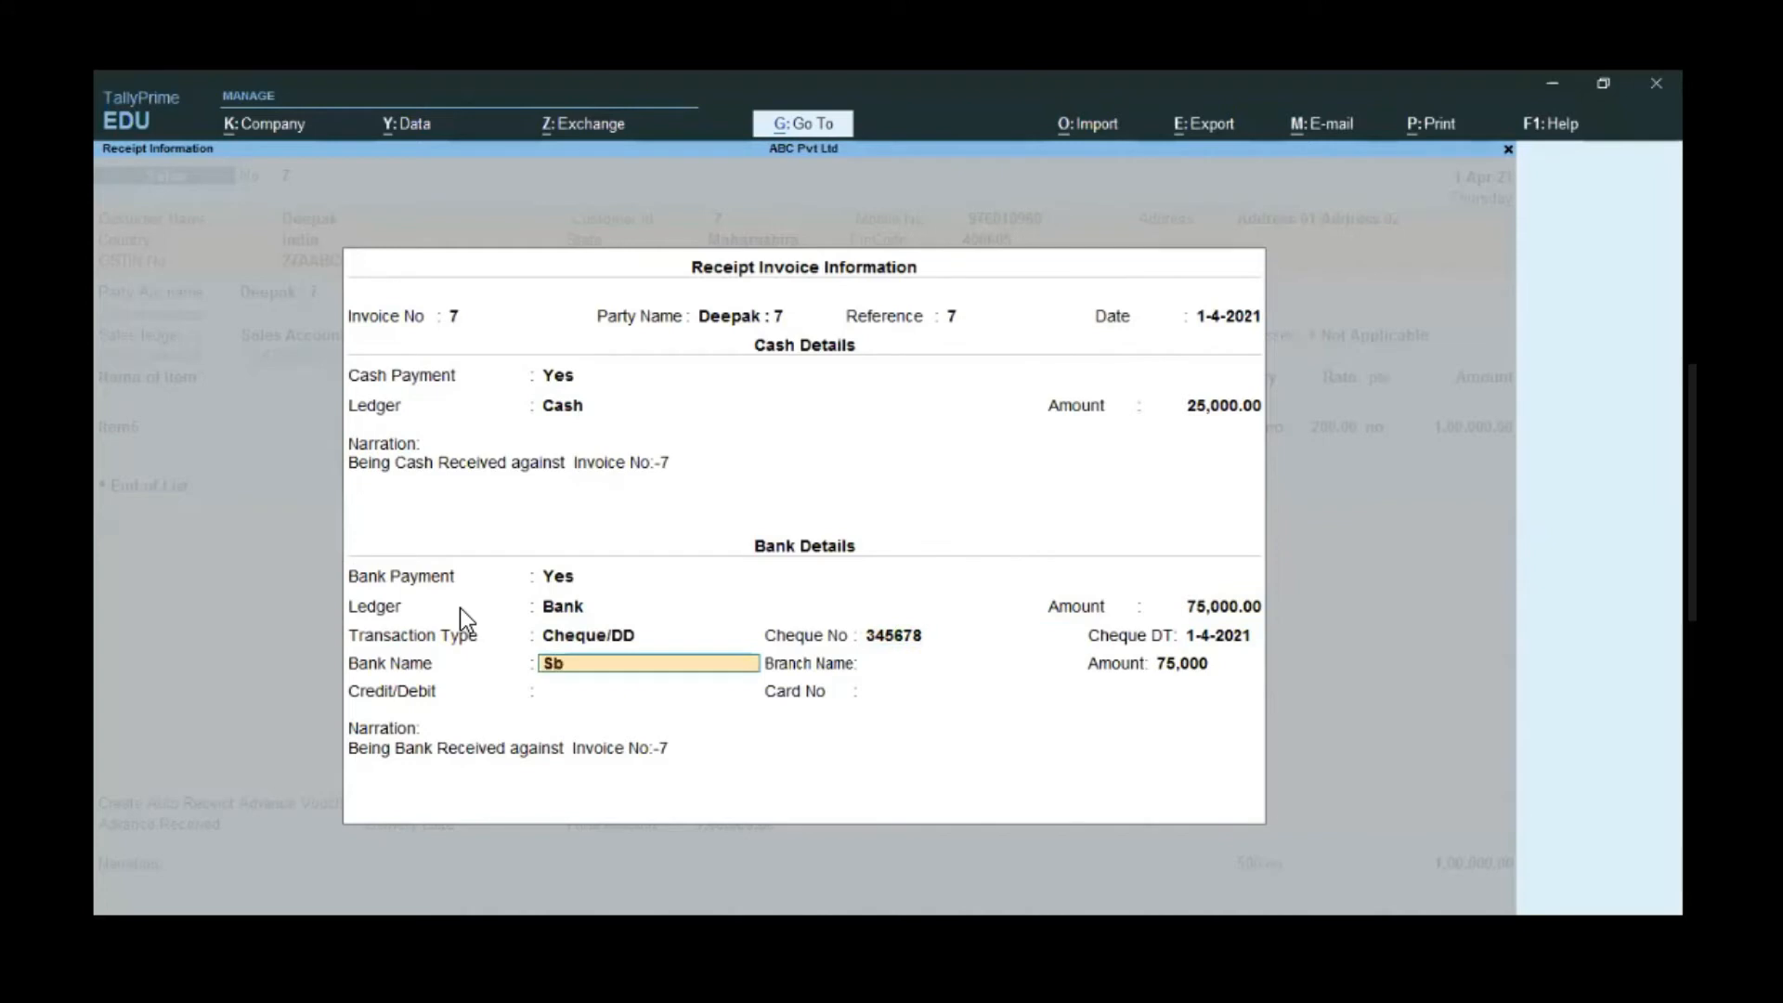
key(Return)
text(Thane)
key(Return)
key(Return)
key(Return)
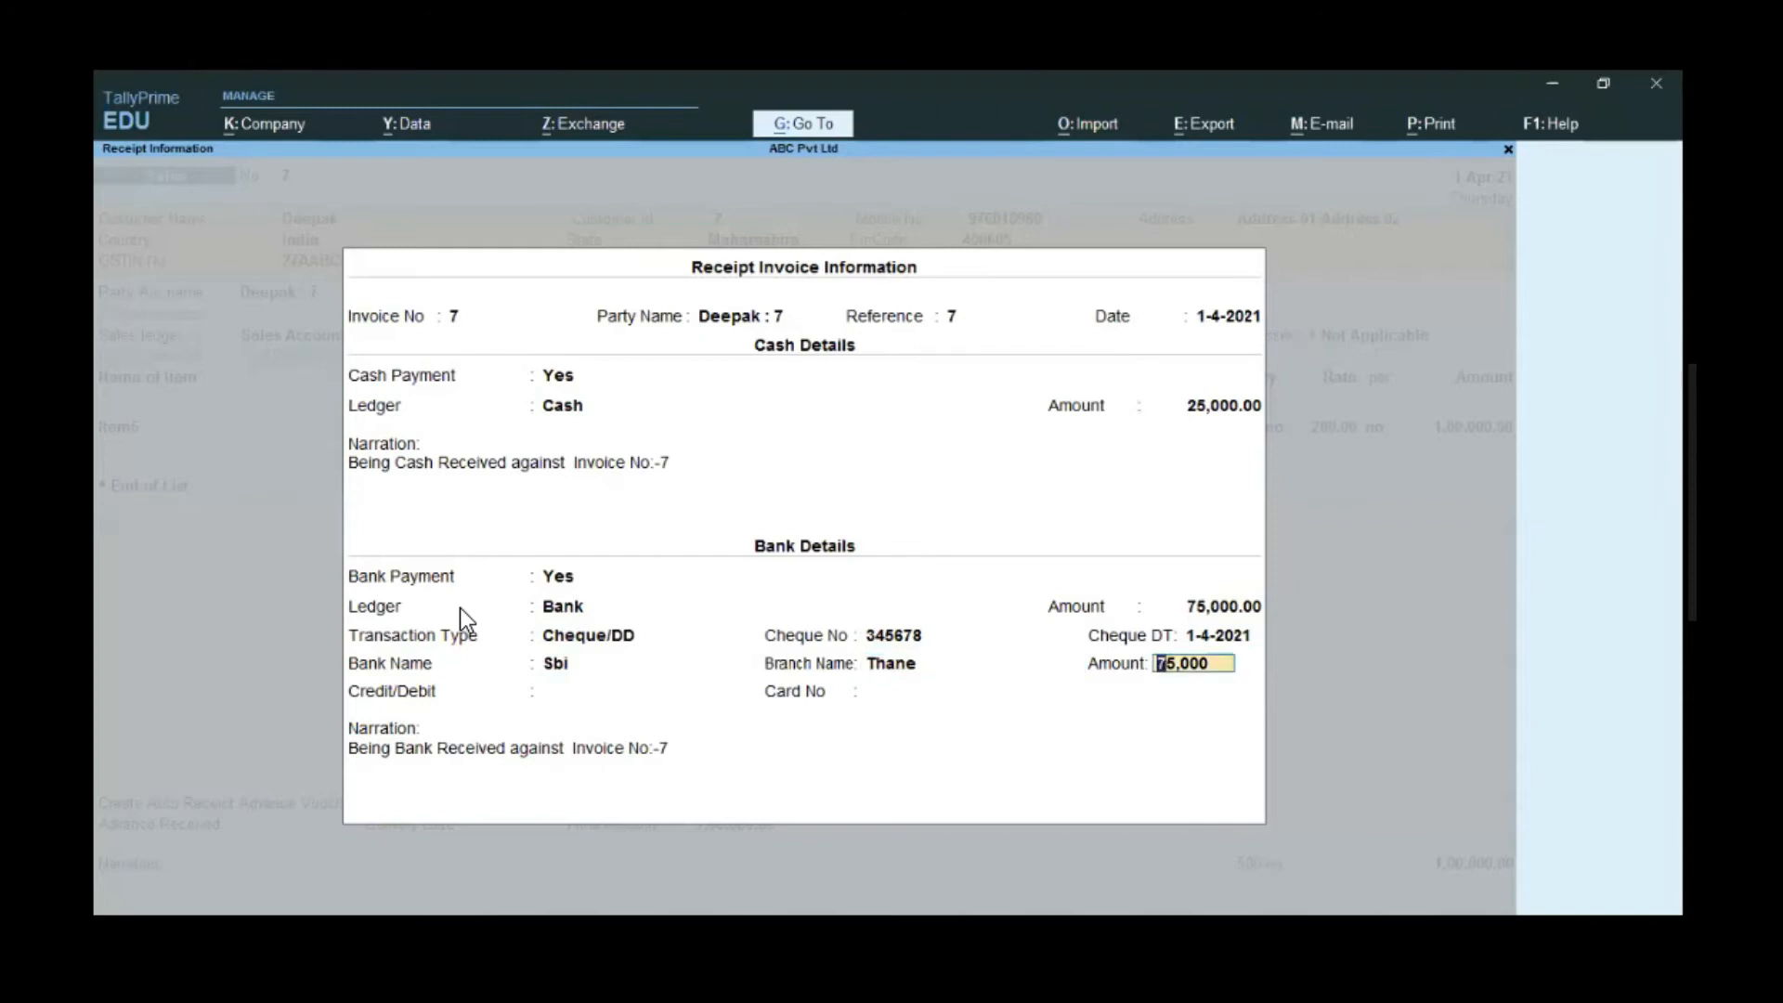
key(Return)
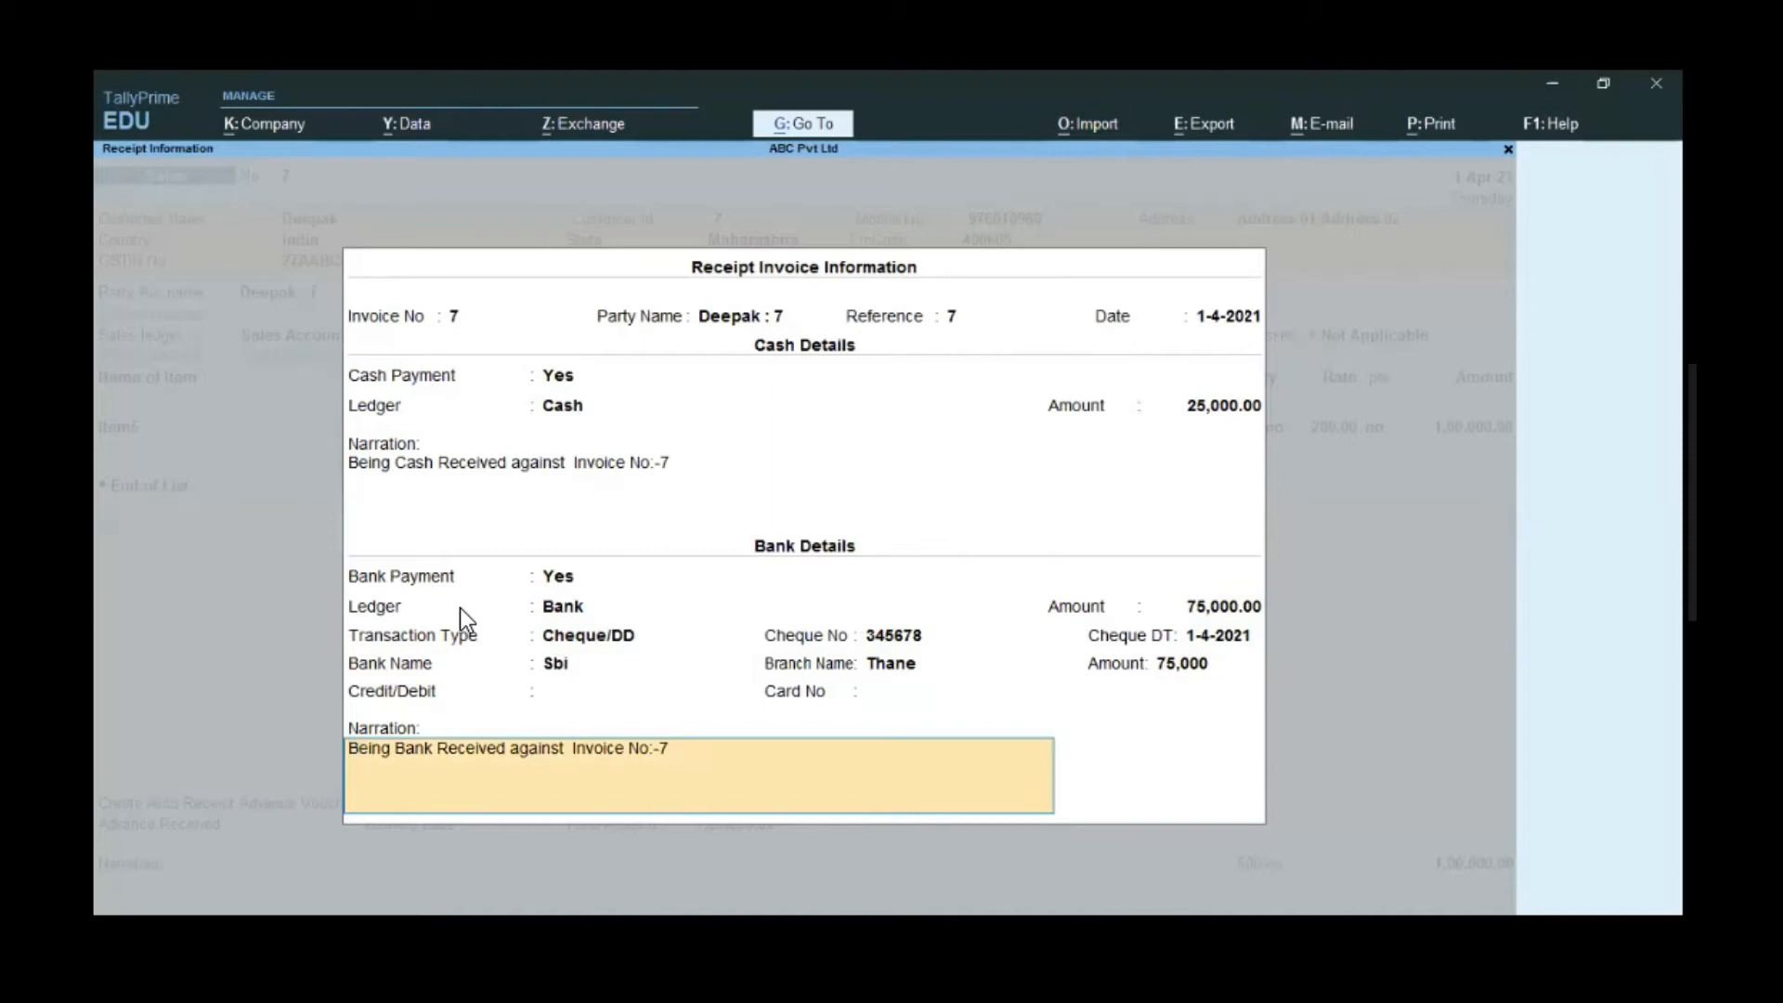
key(Return)
- Save sales voucher 7 with New Ref 7 and confirm creating the cash and bank receipts
key(Return)
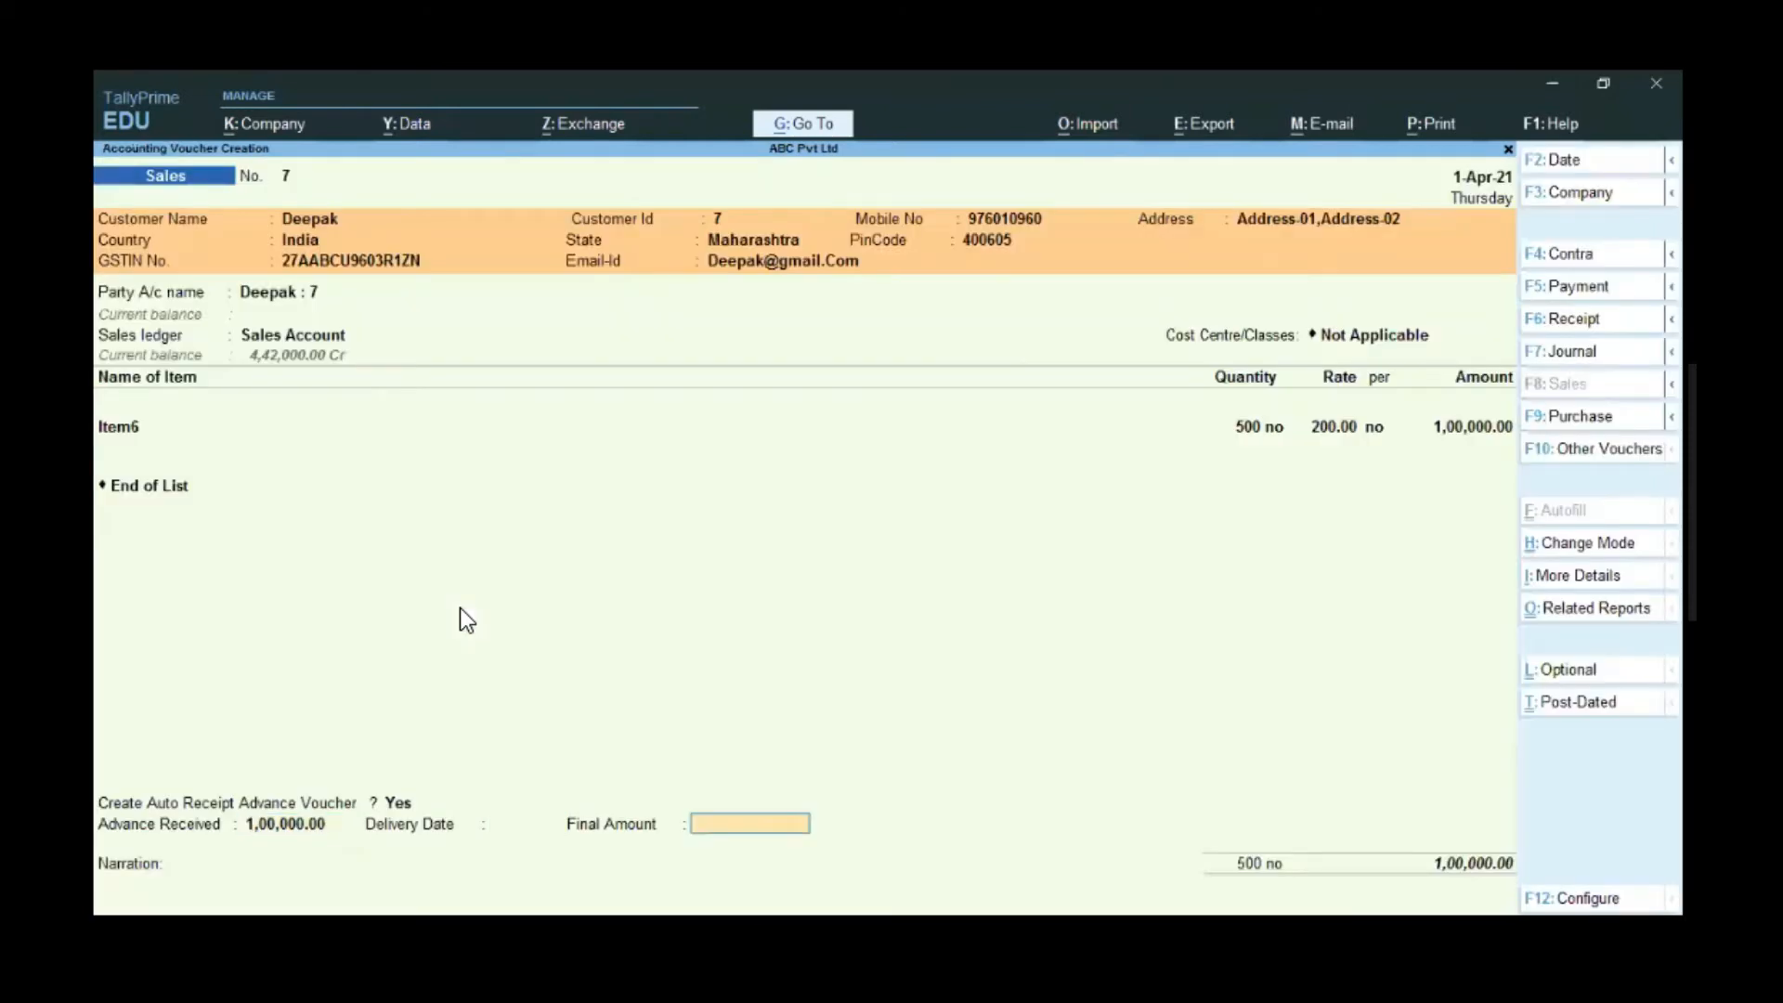
key(Return)
key(Return)
key(Return)
key(Return)
key(Return)
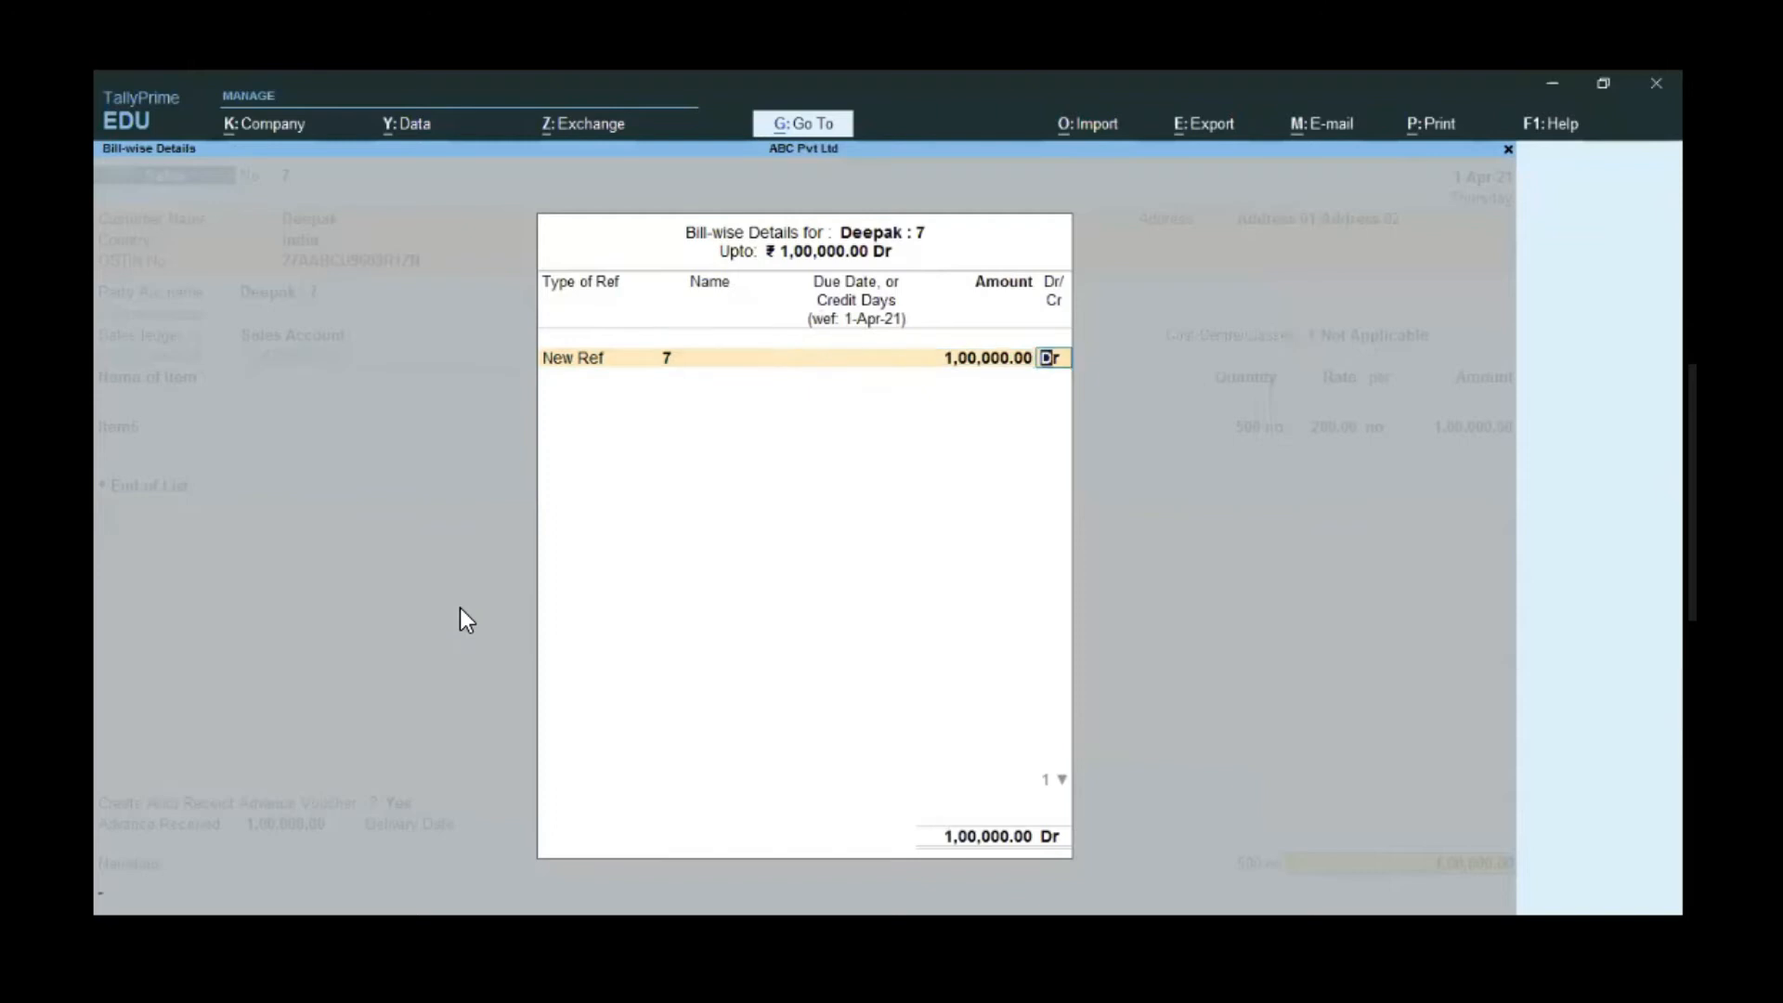
key(Return)
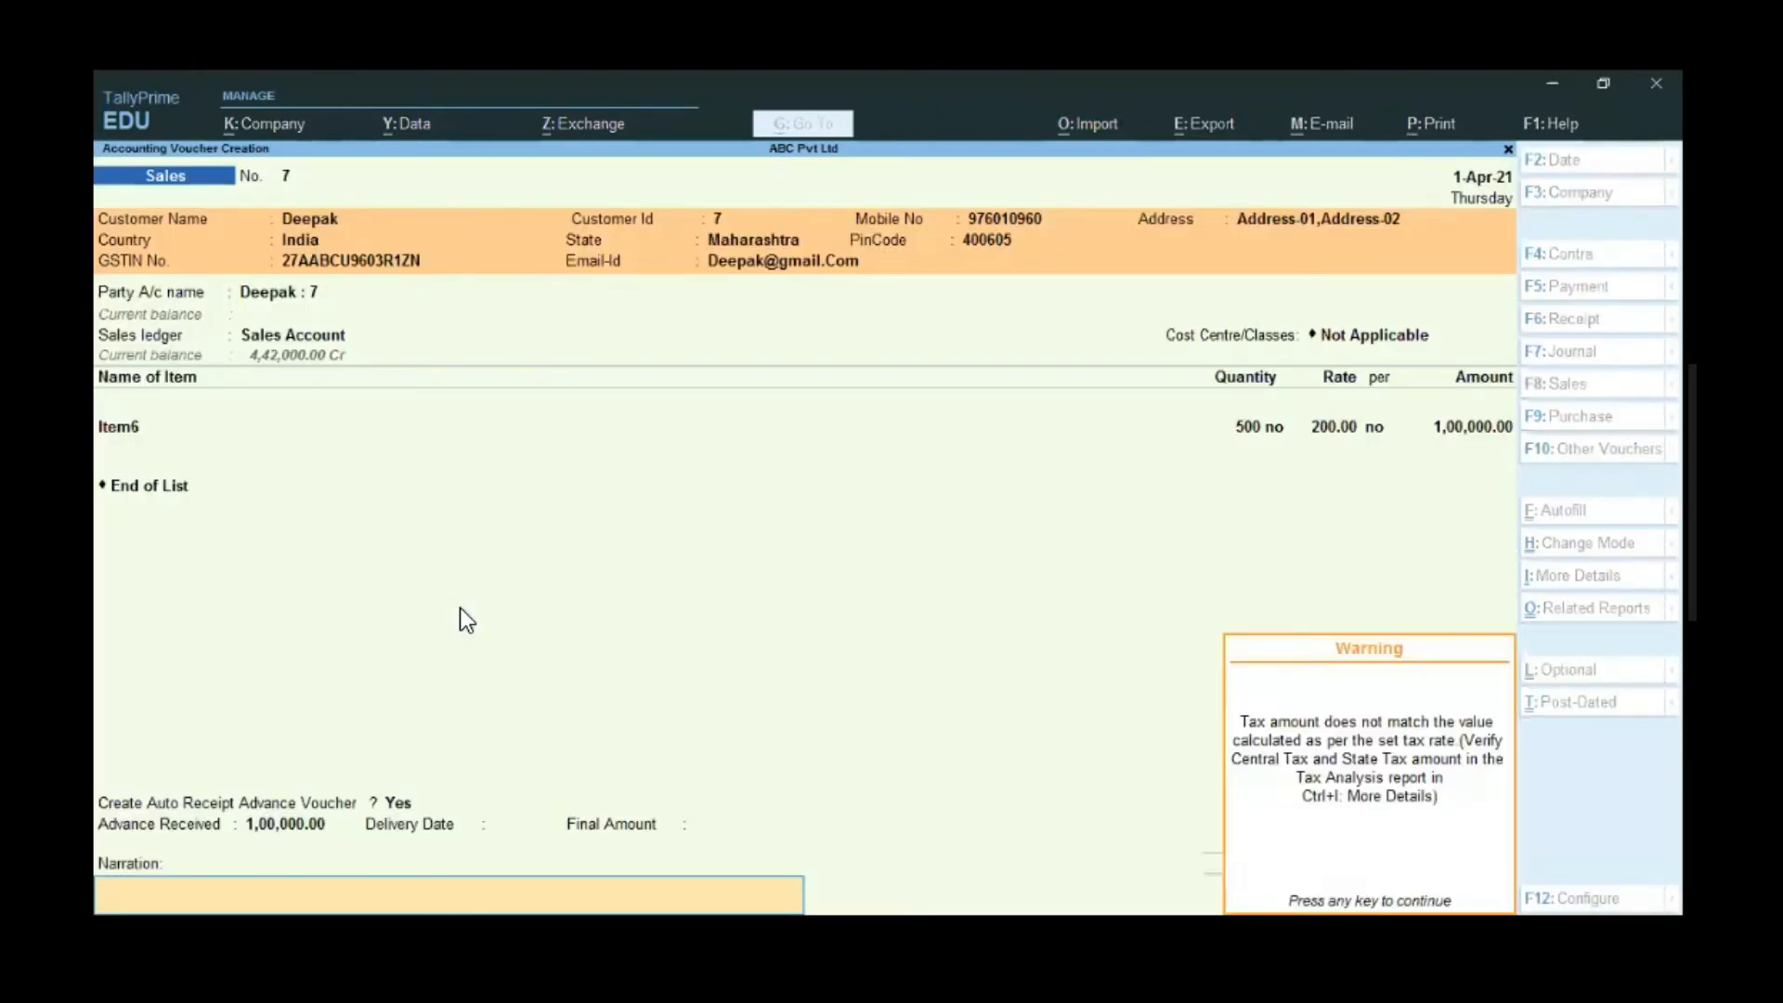
key(Return)
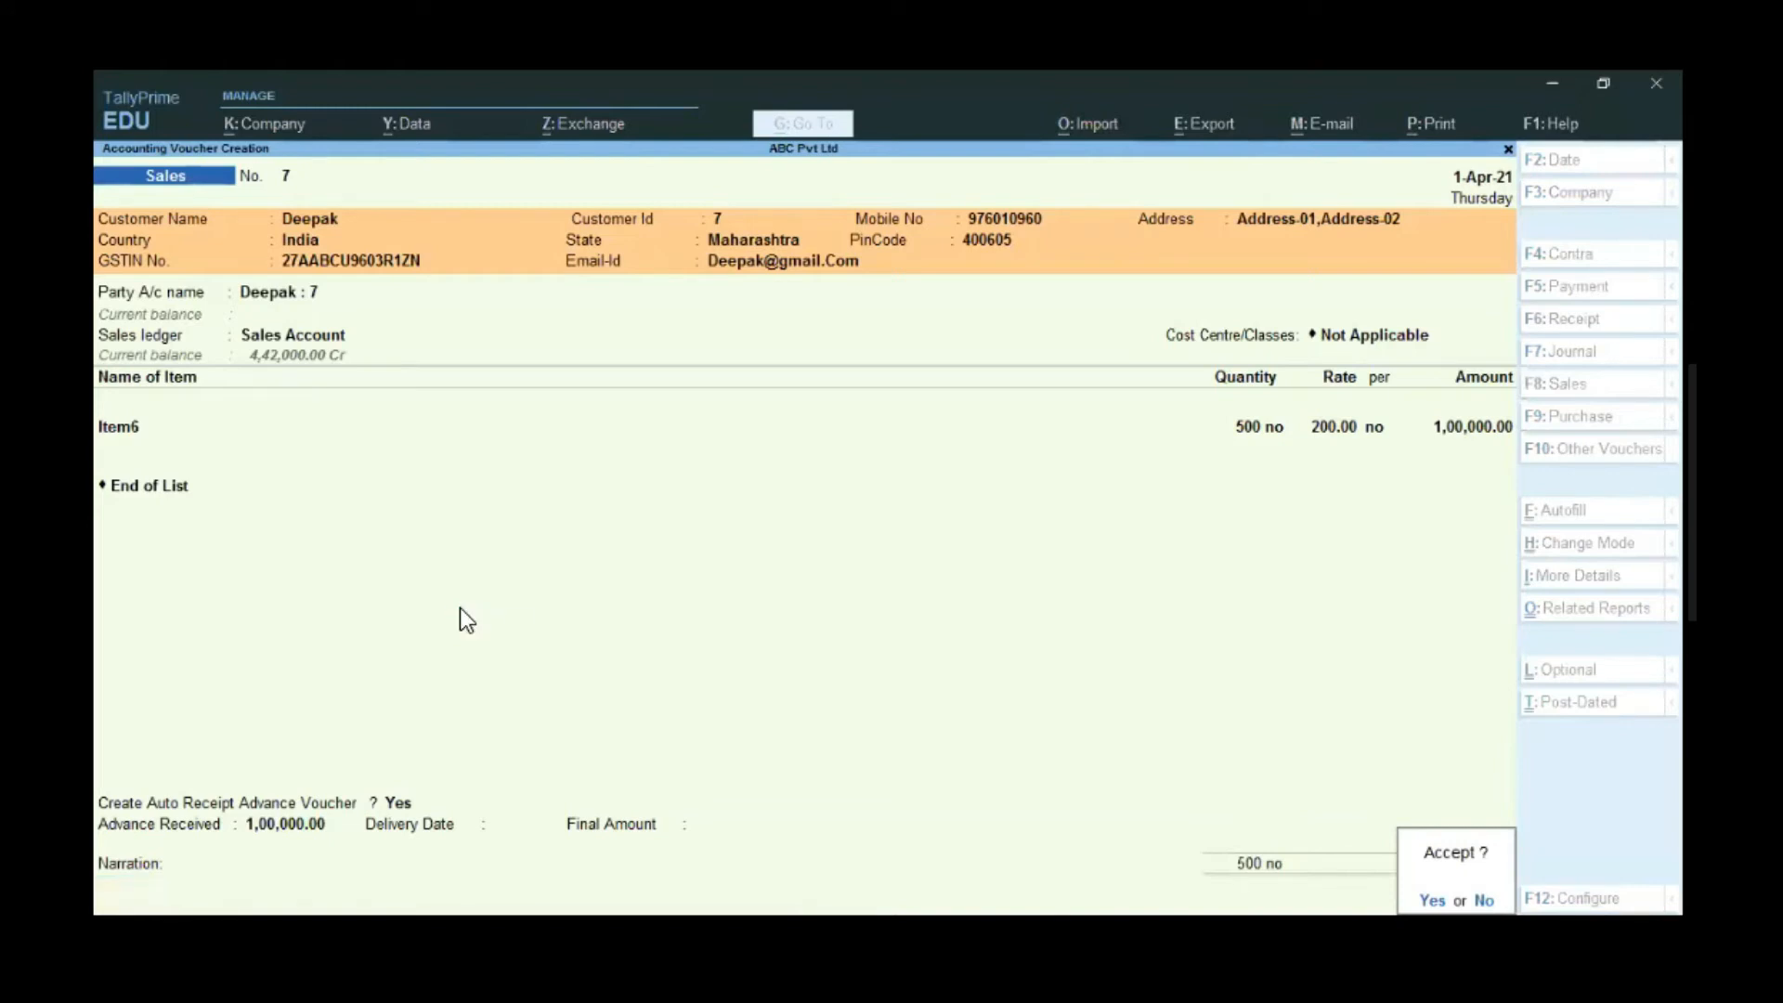
key(Return)
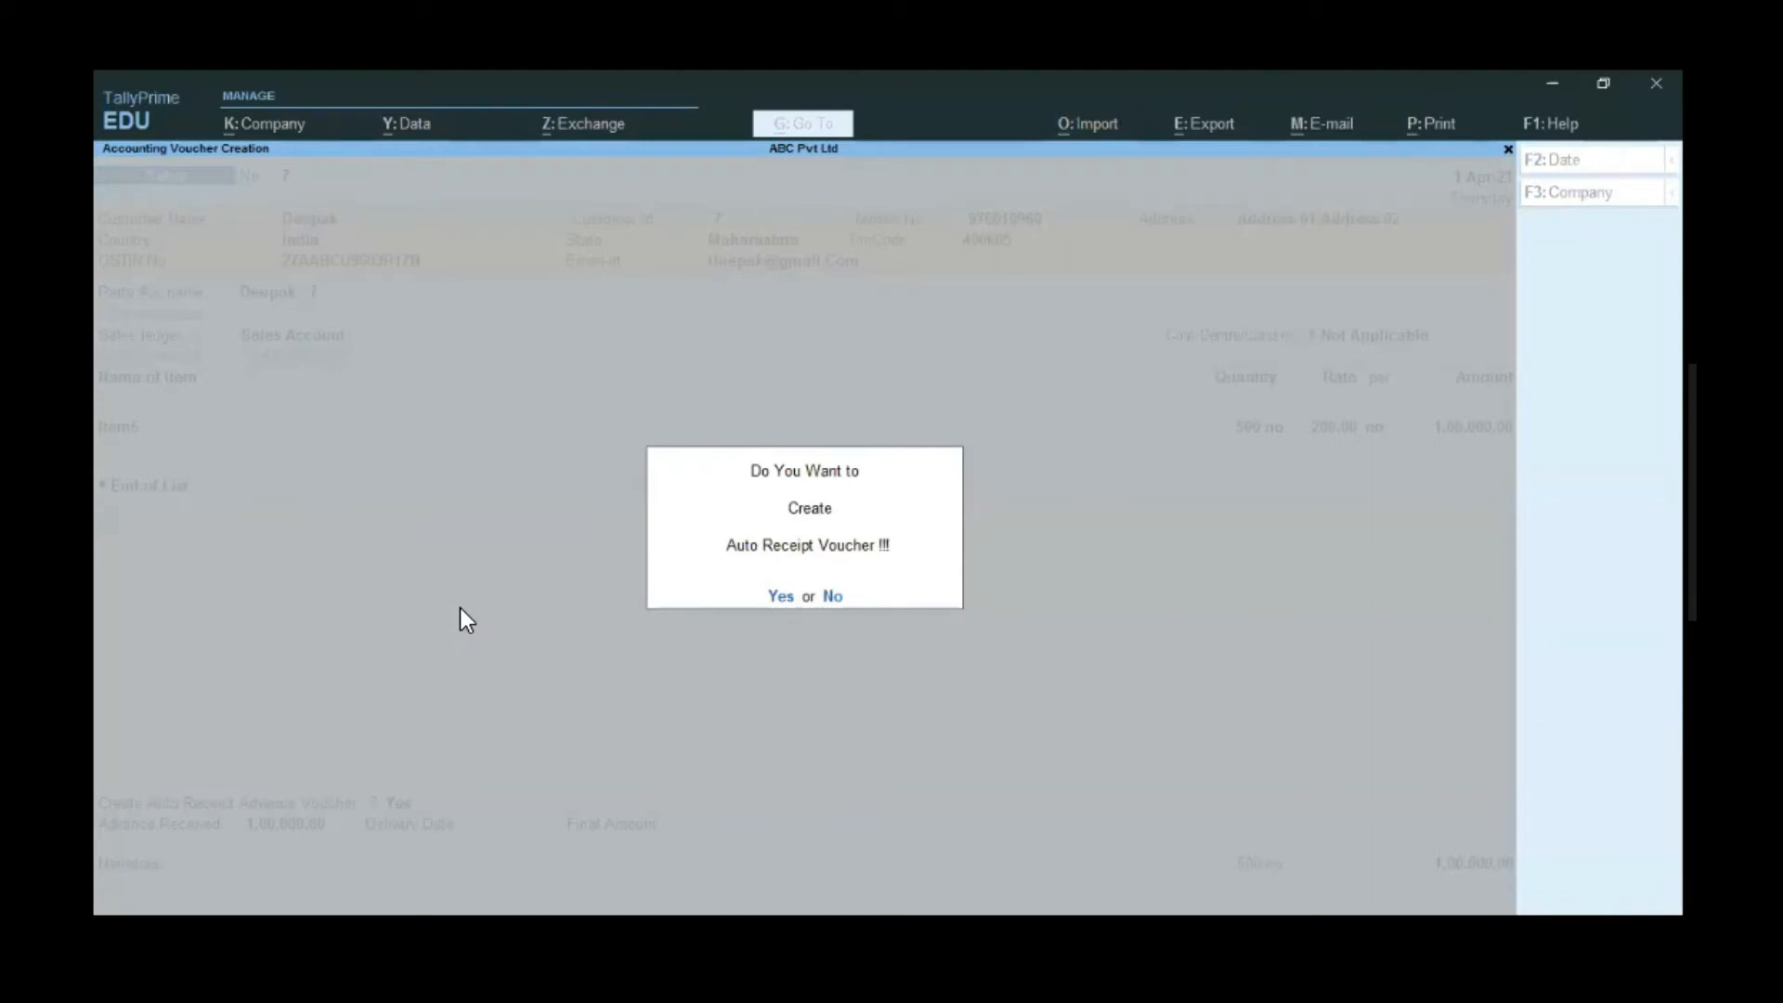
key(Return)
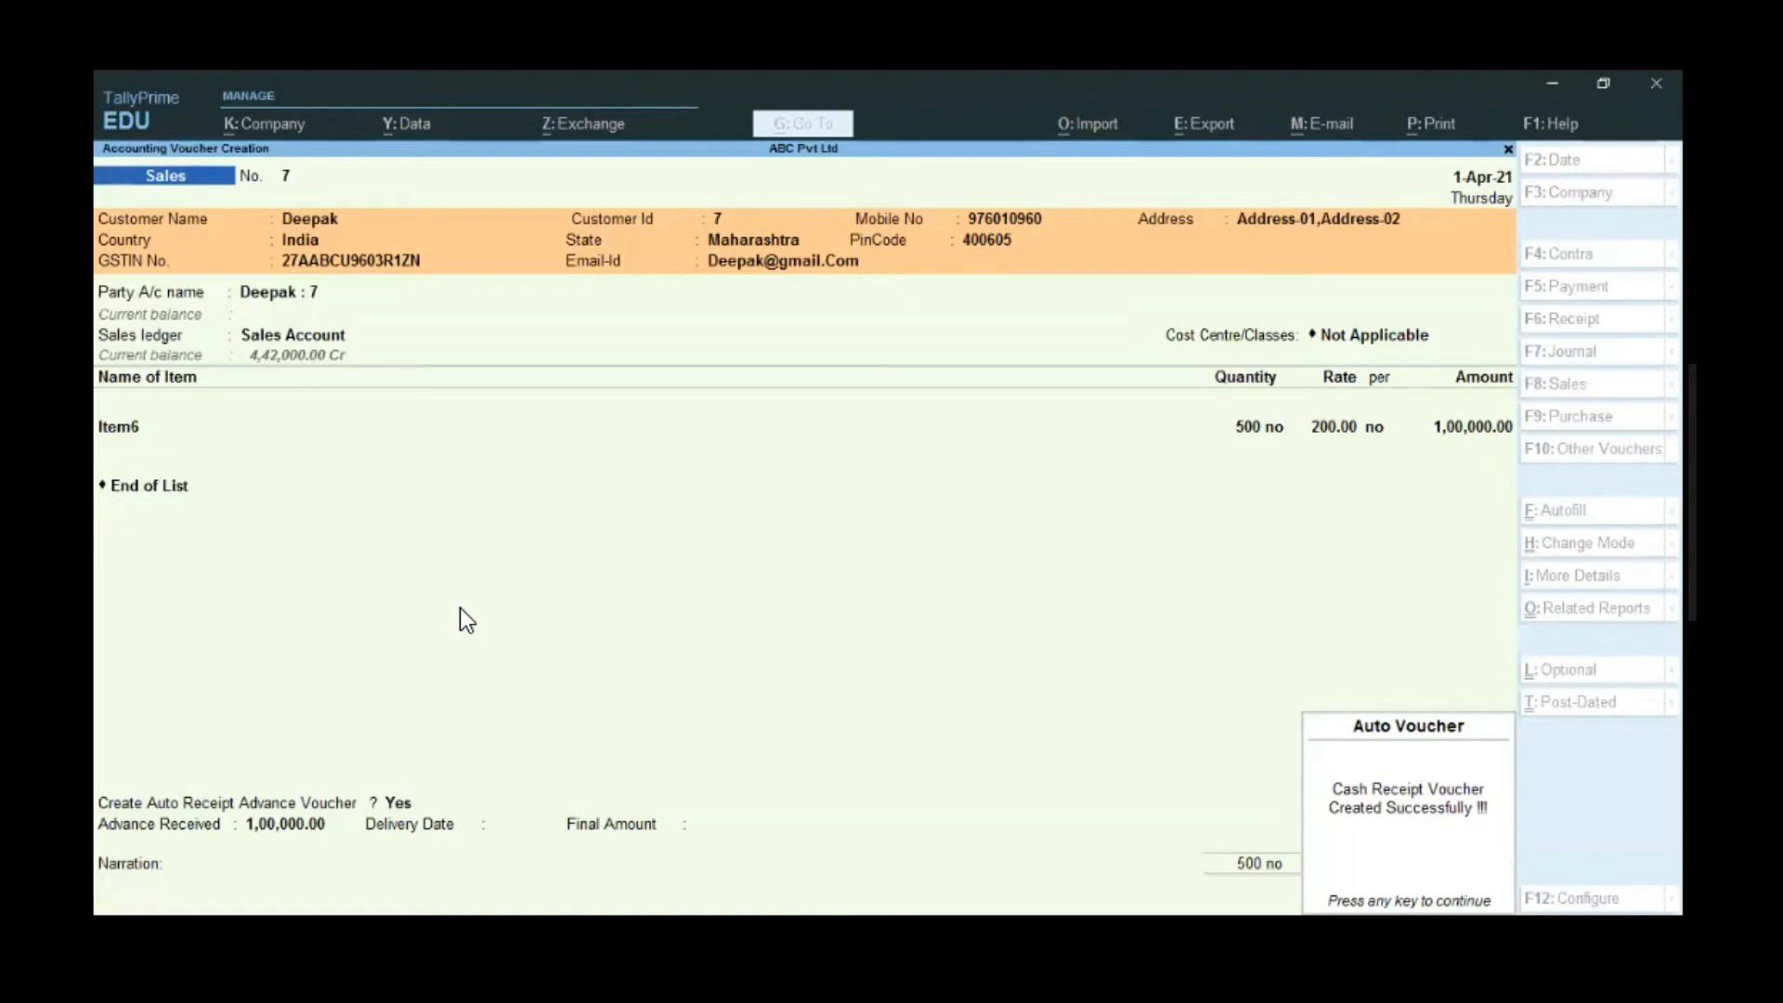
key(Return)
key(Return)
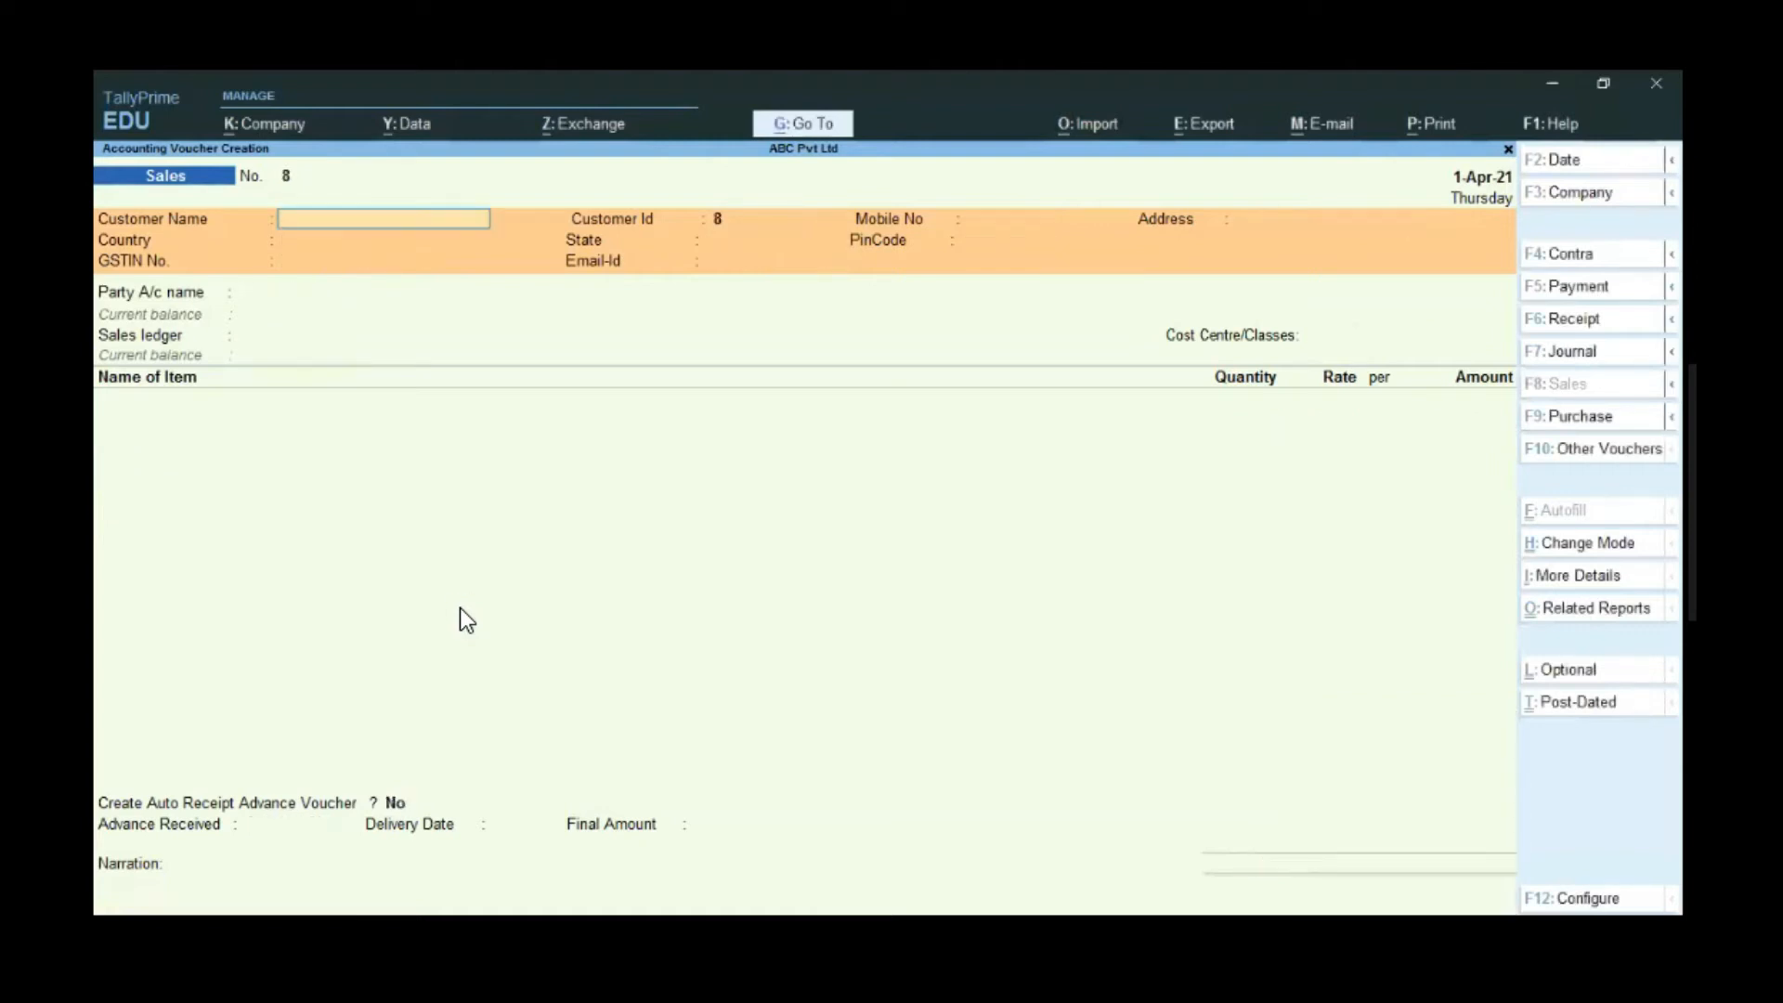
key(Escape)
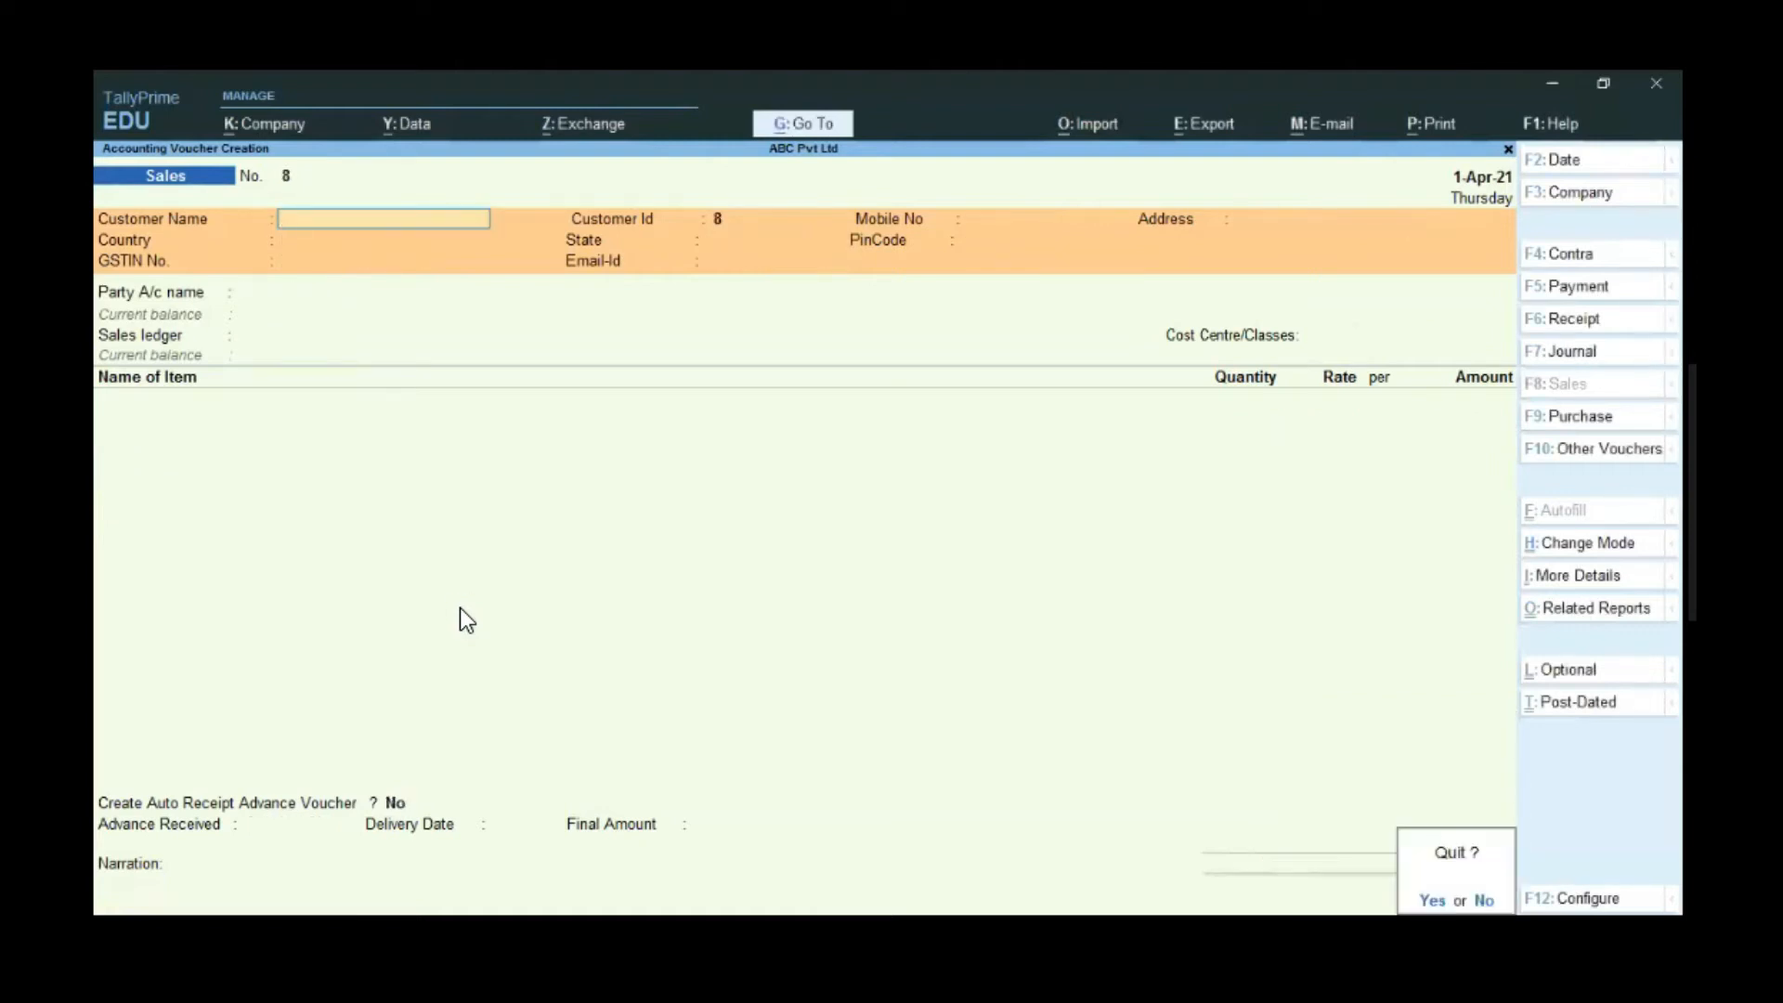
- Open the customer's ledger vouchers report via Account Books > Ledger
key(Return)
key(Up)
key(Up)
key(Up)
key(Up)
key(Up)
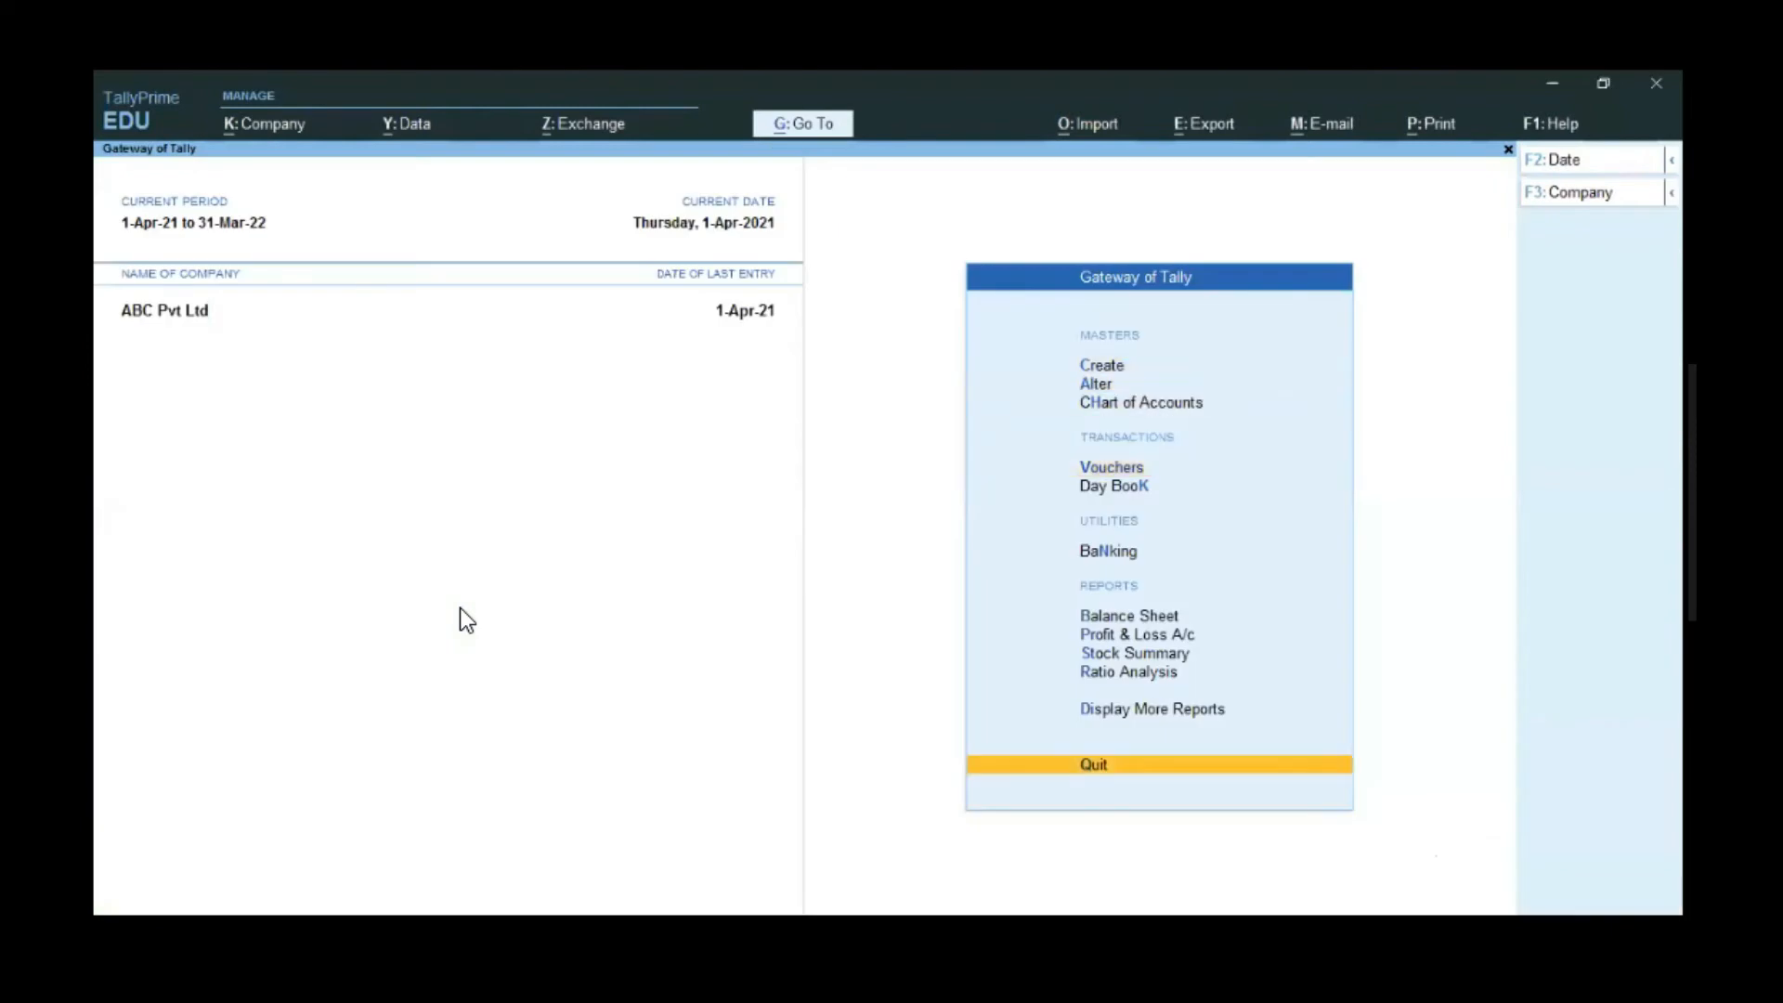
key(Return)
key(Down)
key(Down)
key(Down)
key(Down)
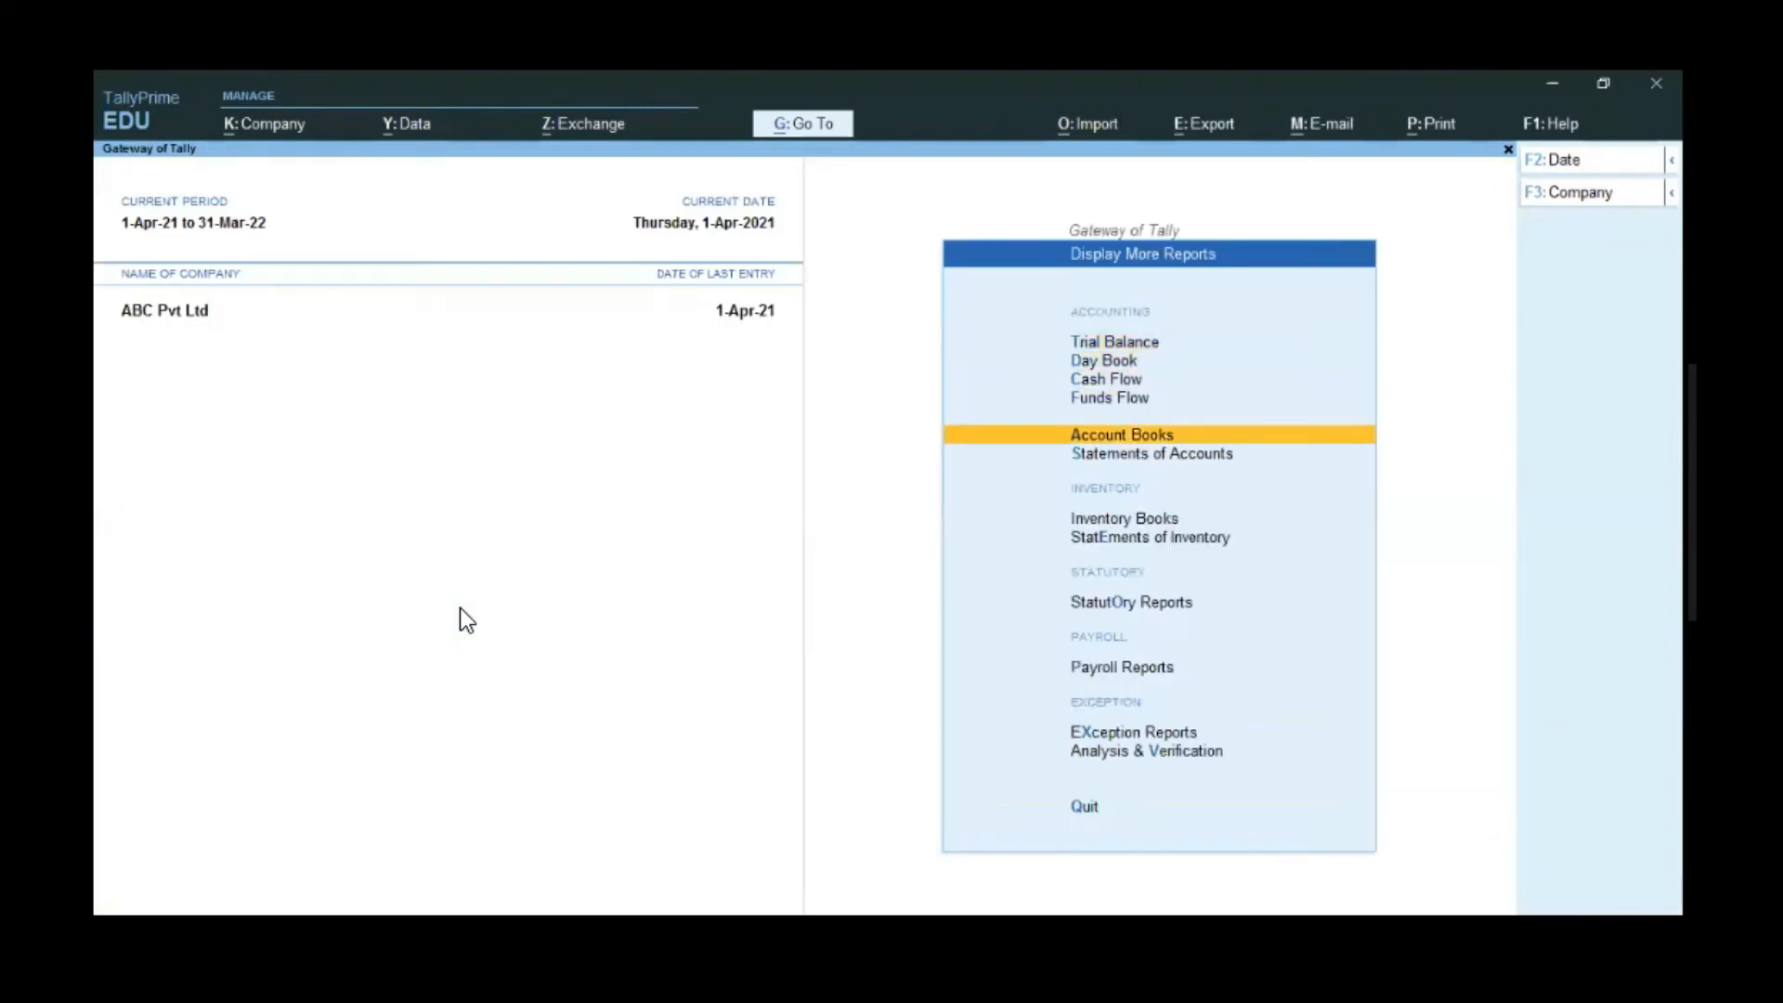
key(Return)
key(Down)
key(Return)
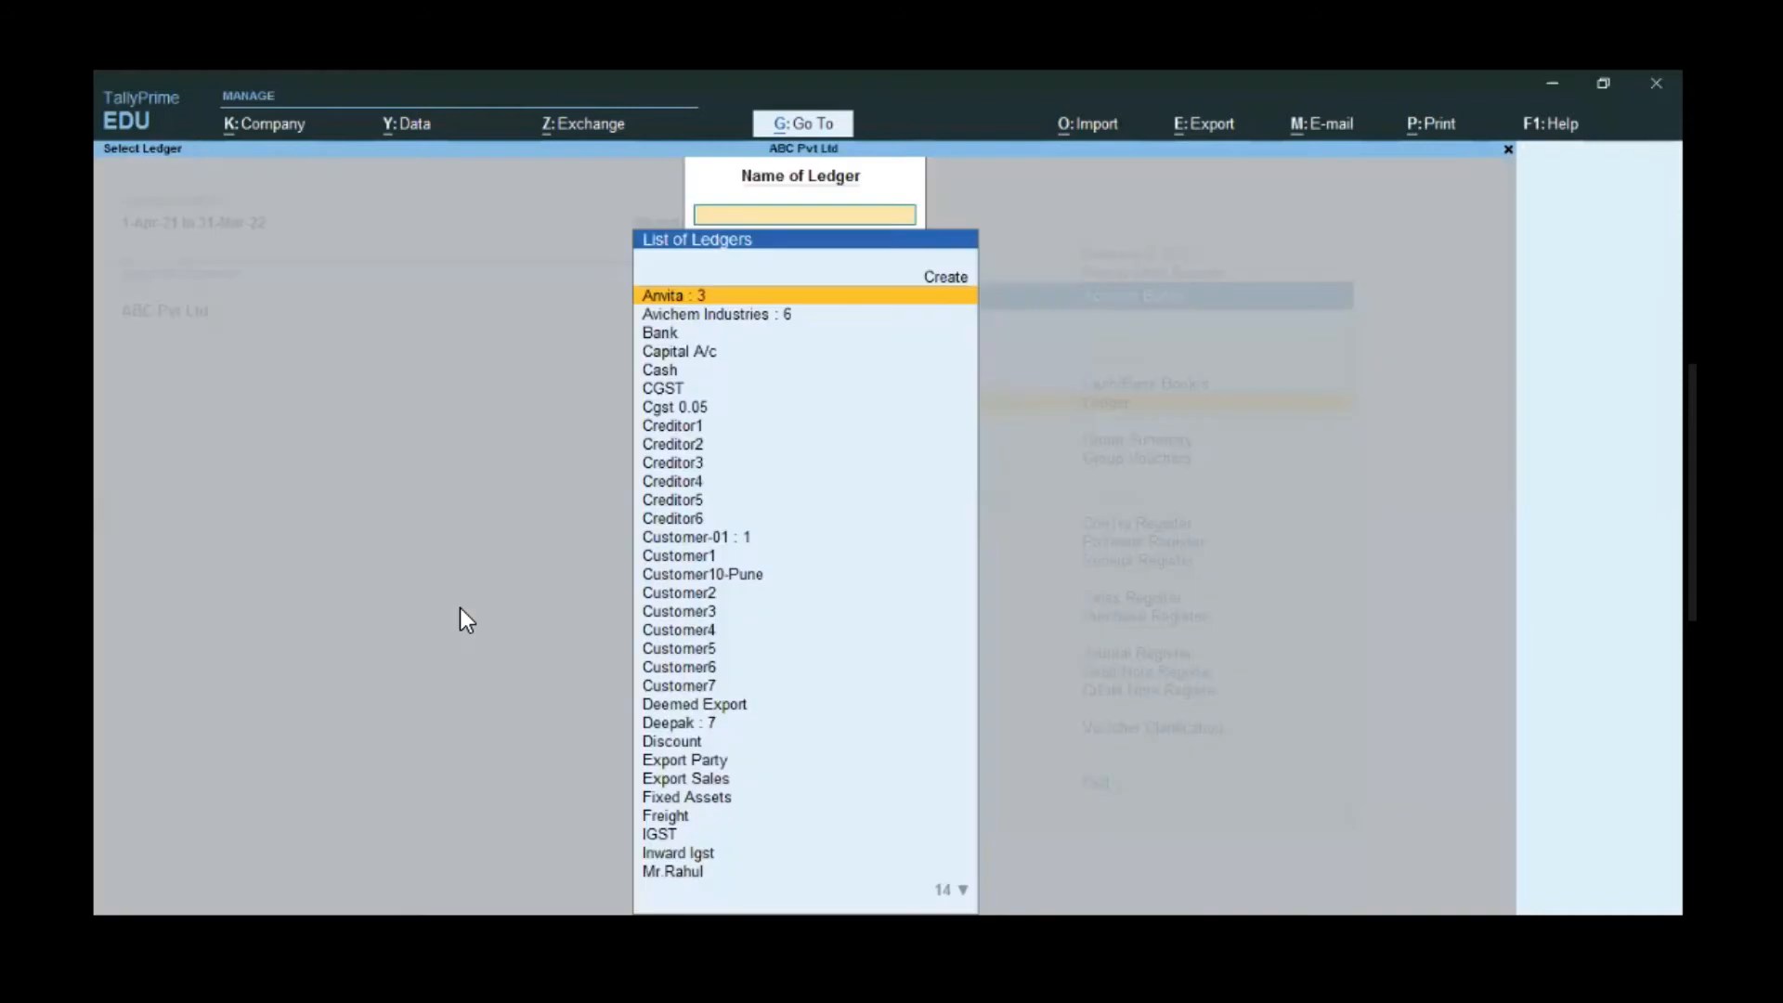
text(Dee)
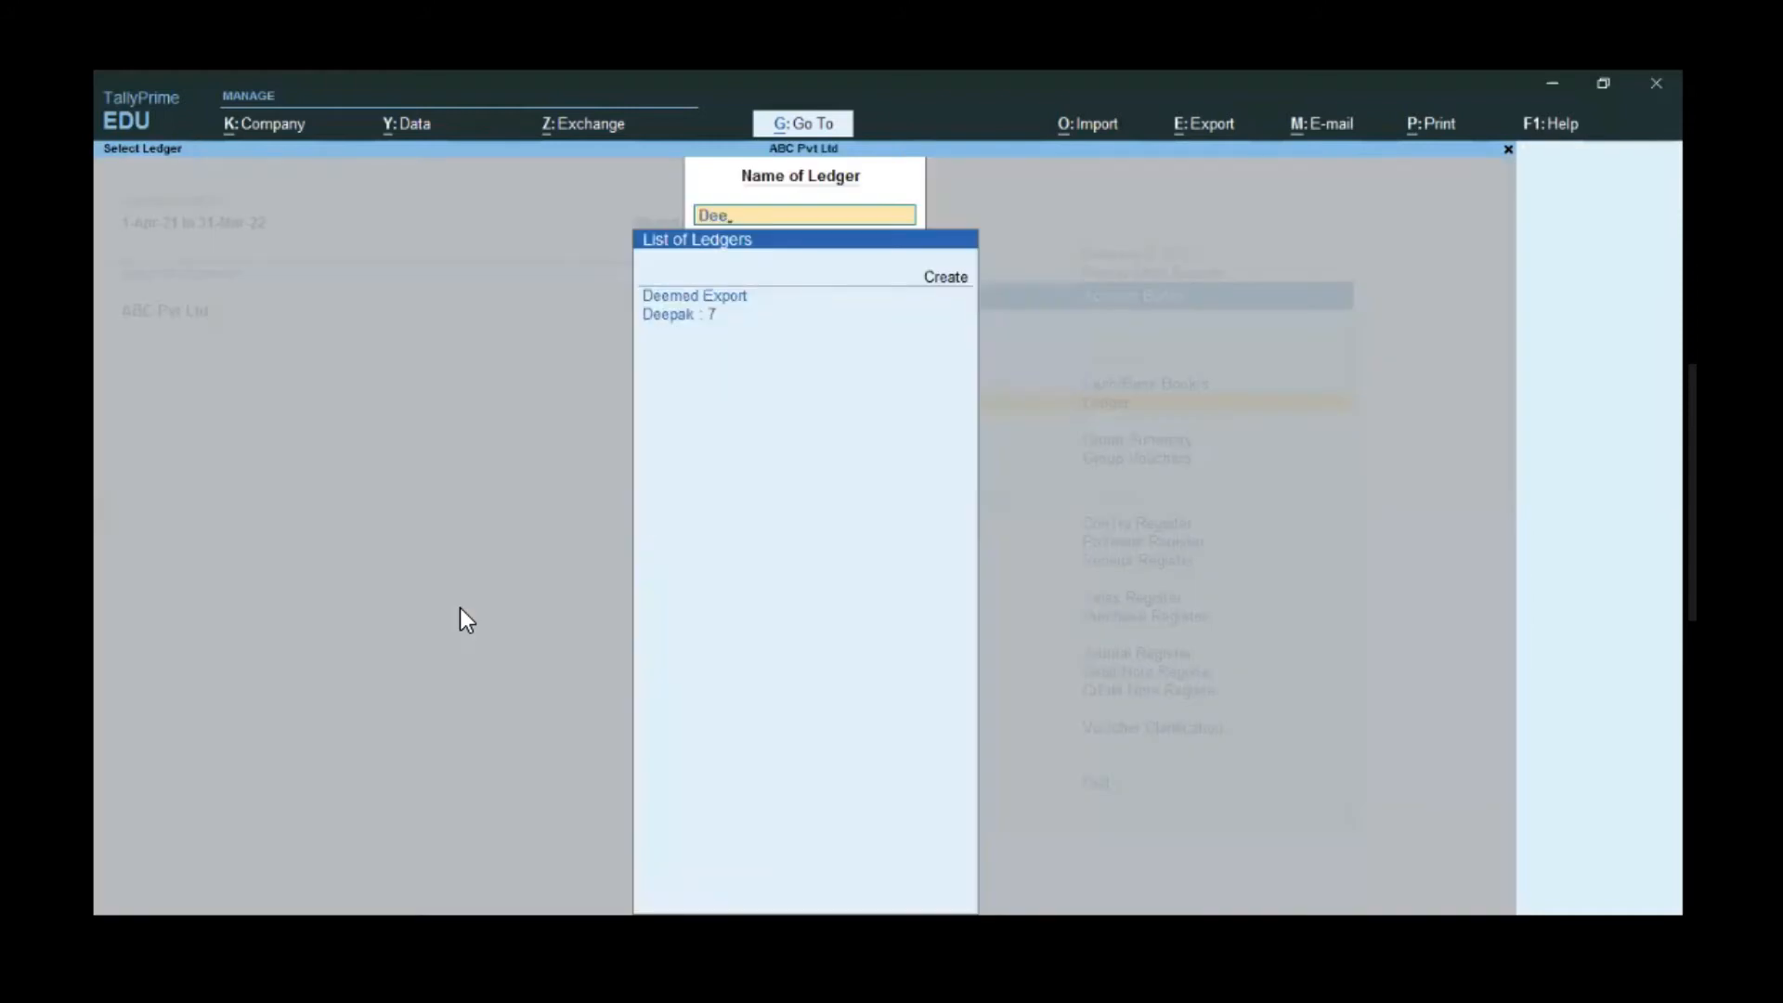
key(Down)
key(Return)
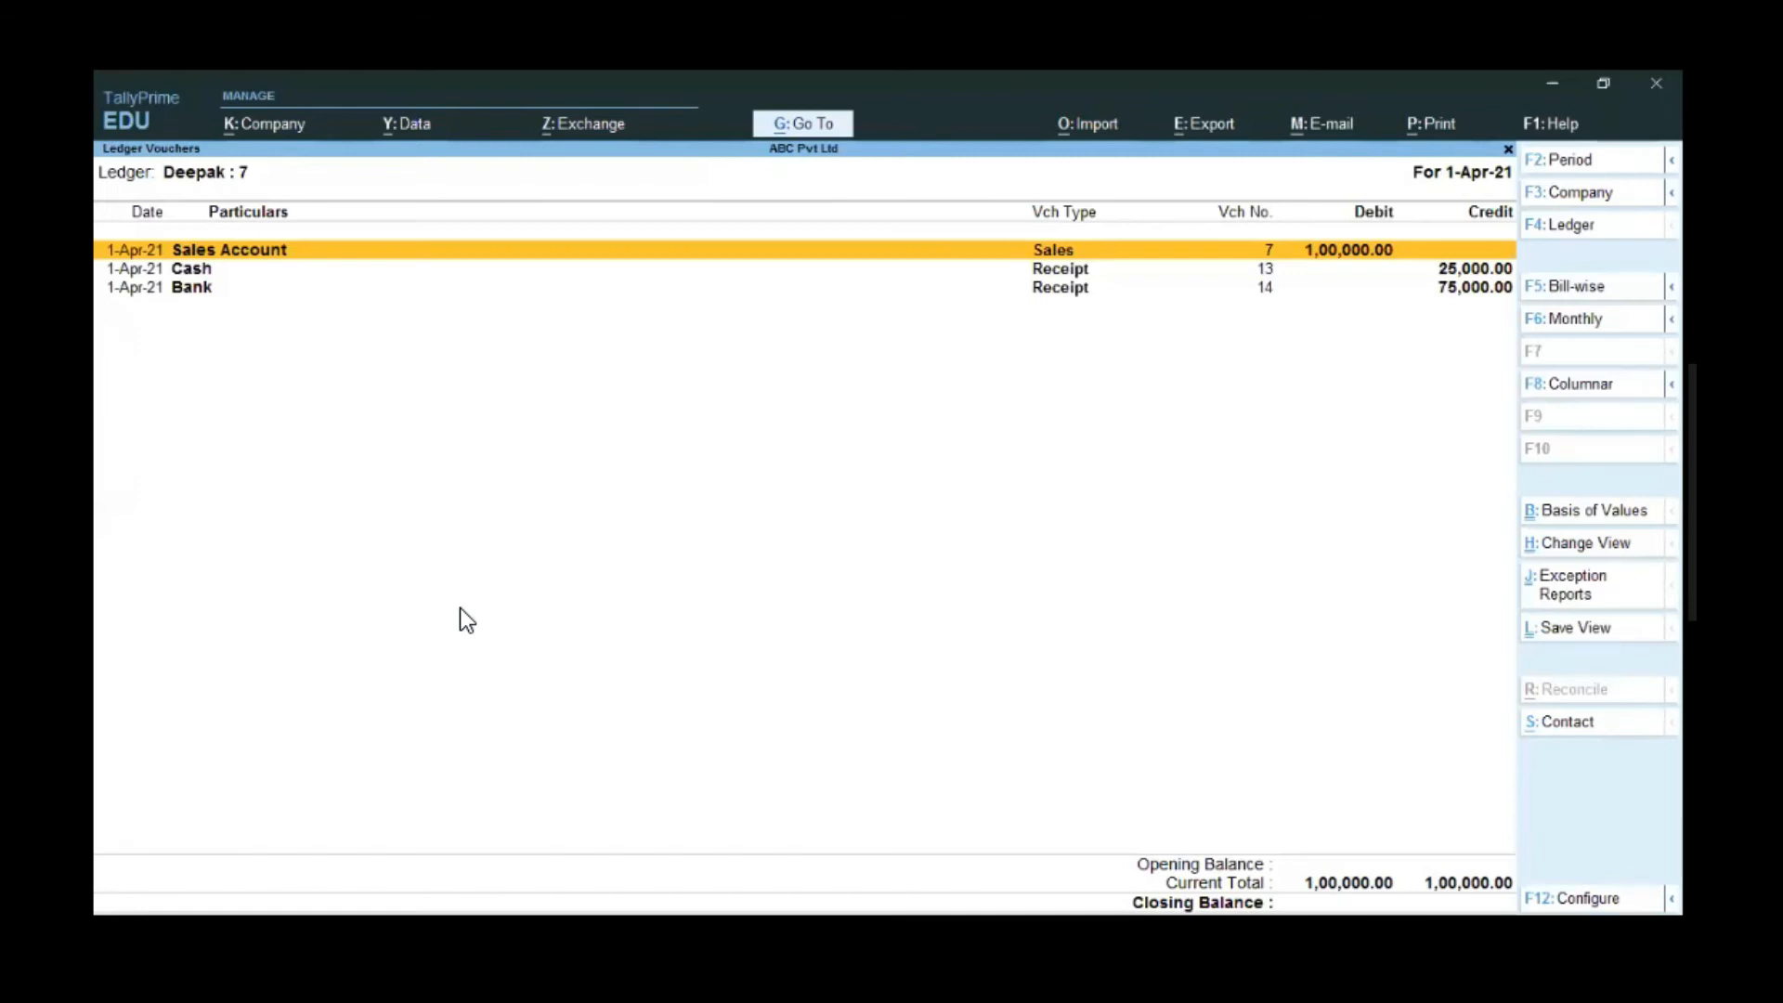
- Open cash receipt voucher no. 13 for 25,000.00
key(Down)
key(Down)
key(Up)
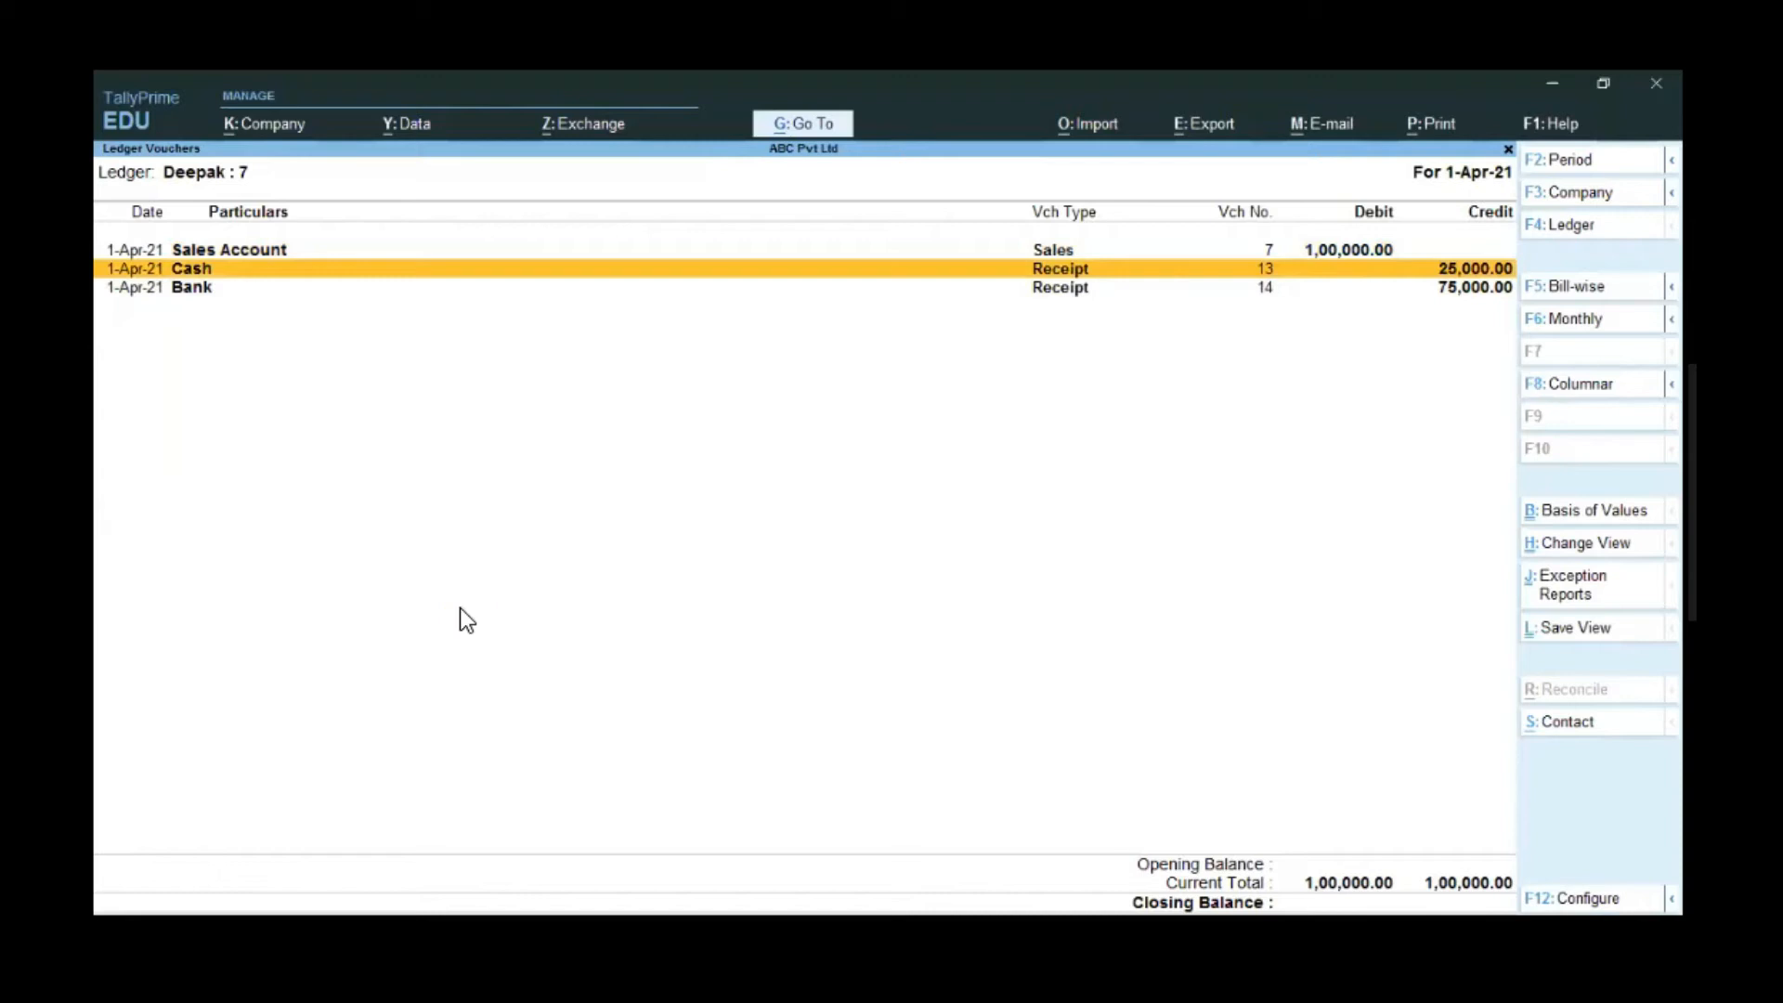
key(Return)
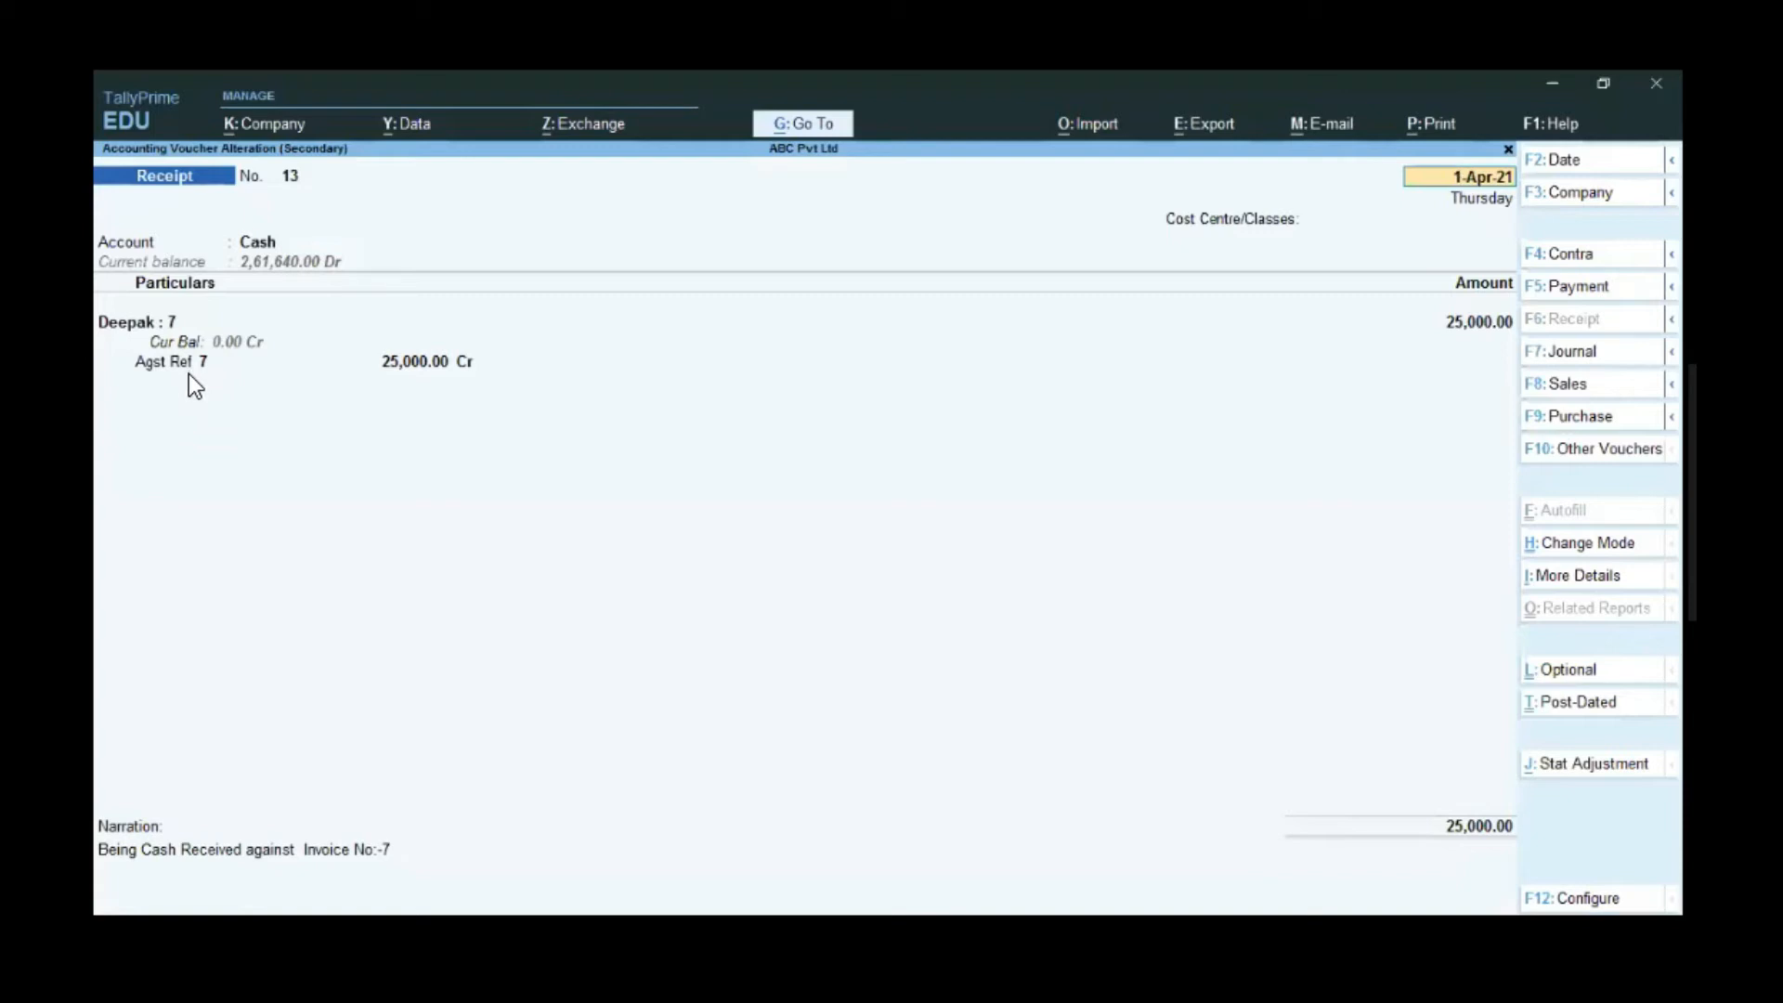
- Switch from receipt 13 to bank receipt no. 14 for 75,000.00 against reference 7
key(Escape)
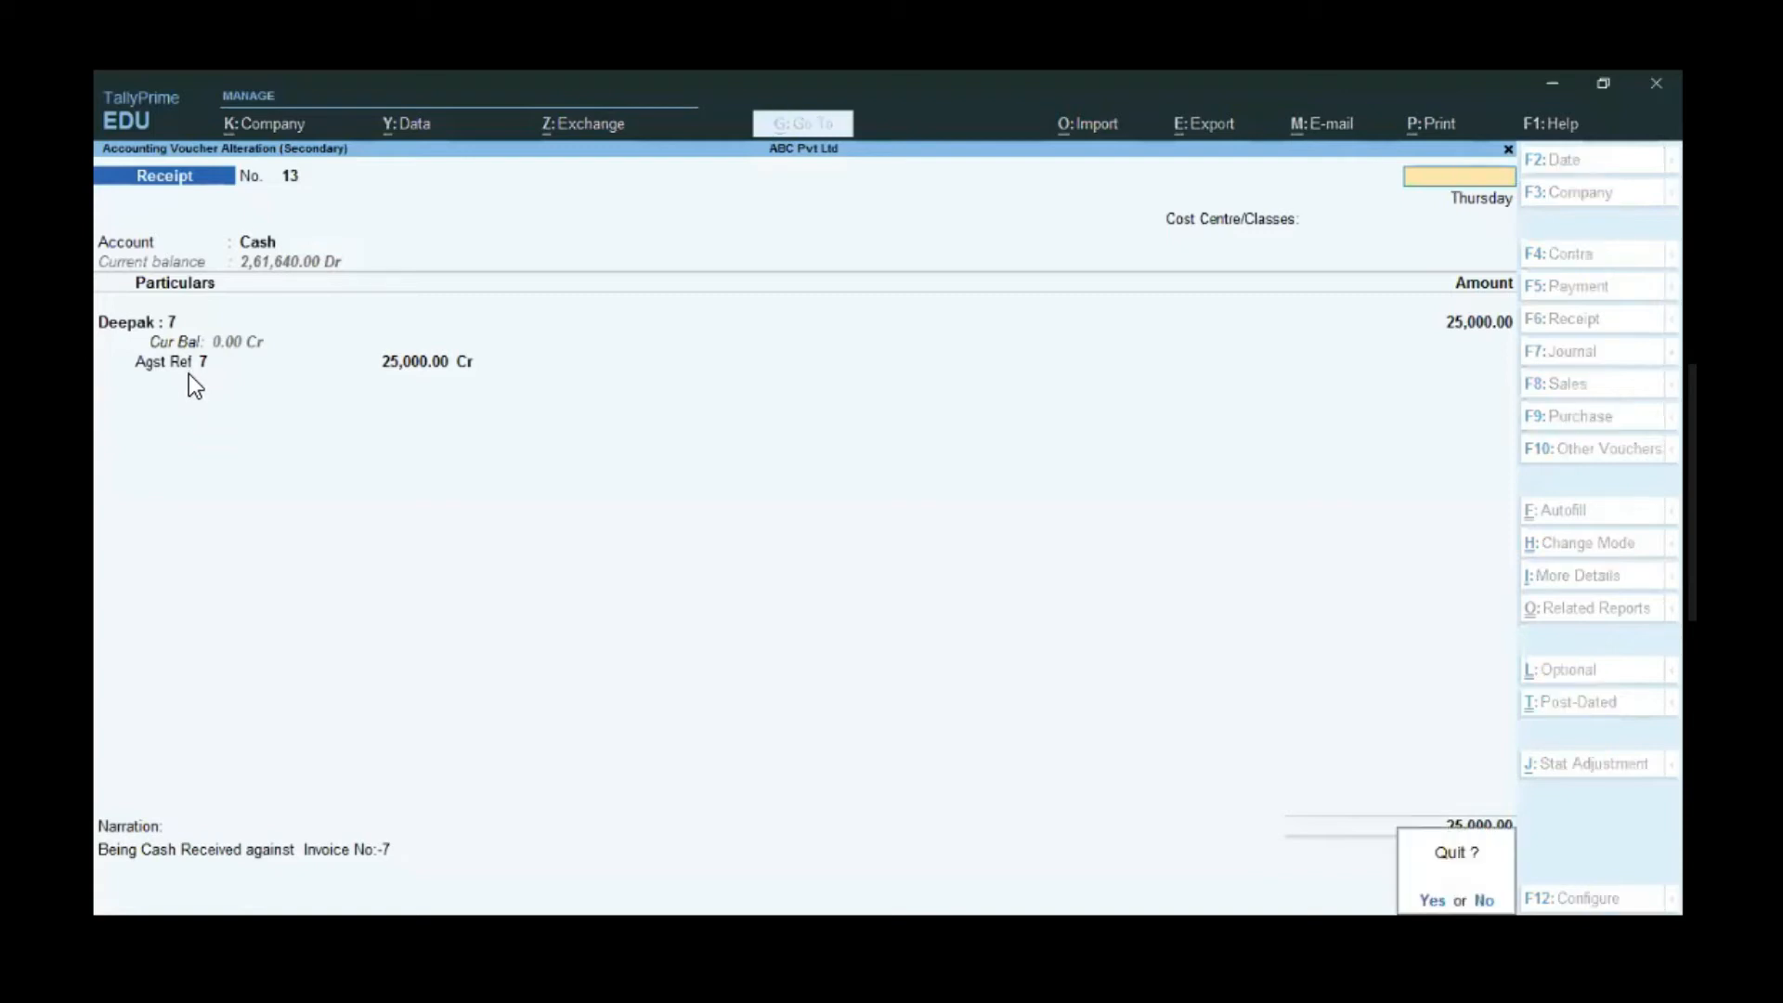
key(y)
key(Down)
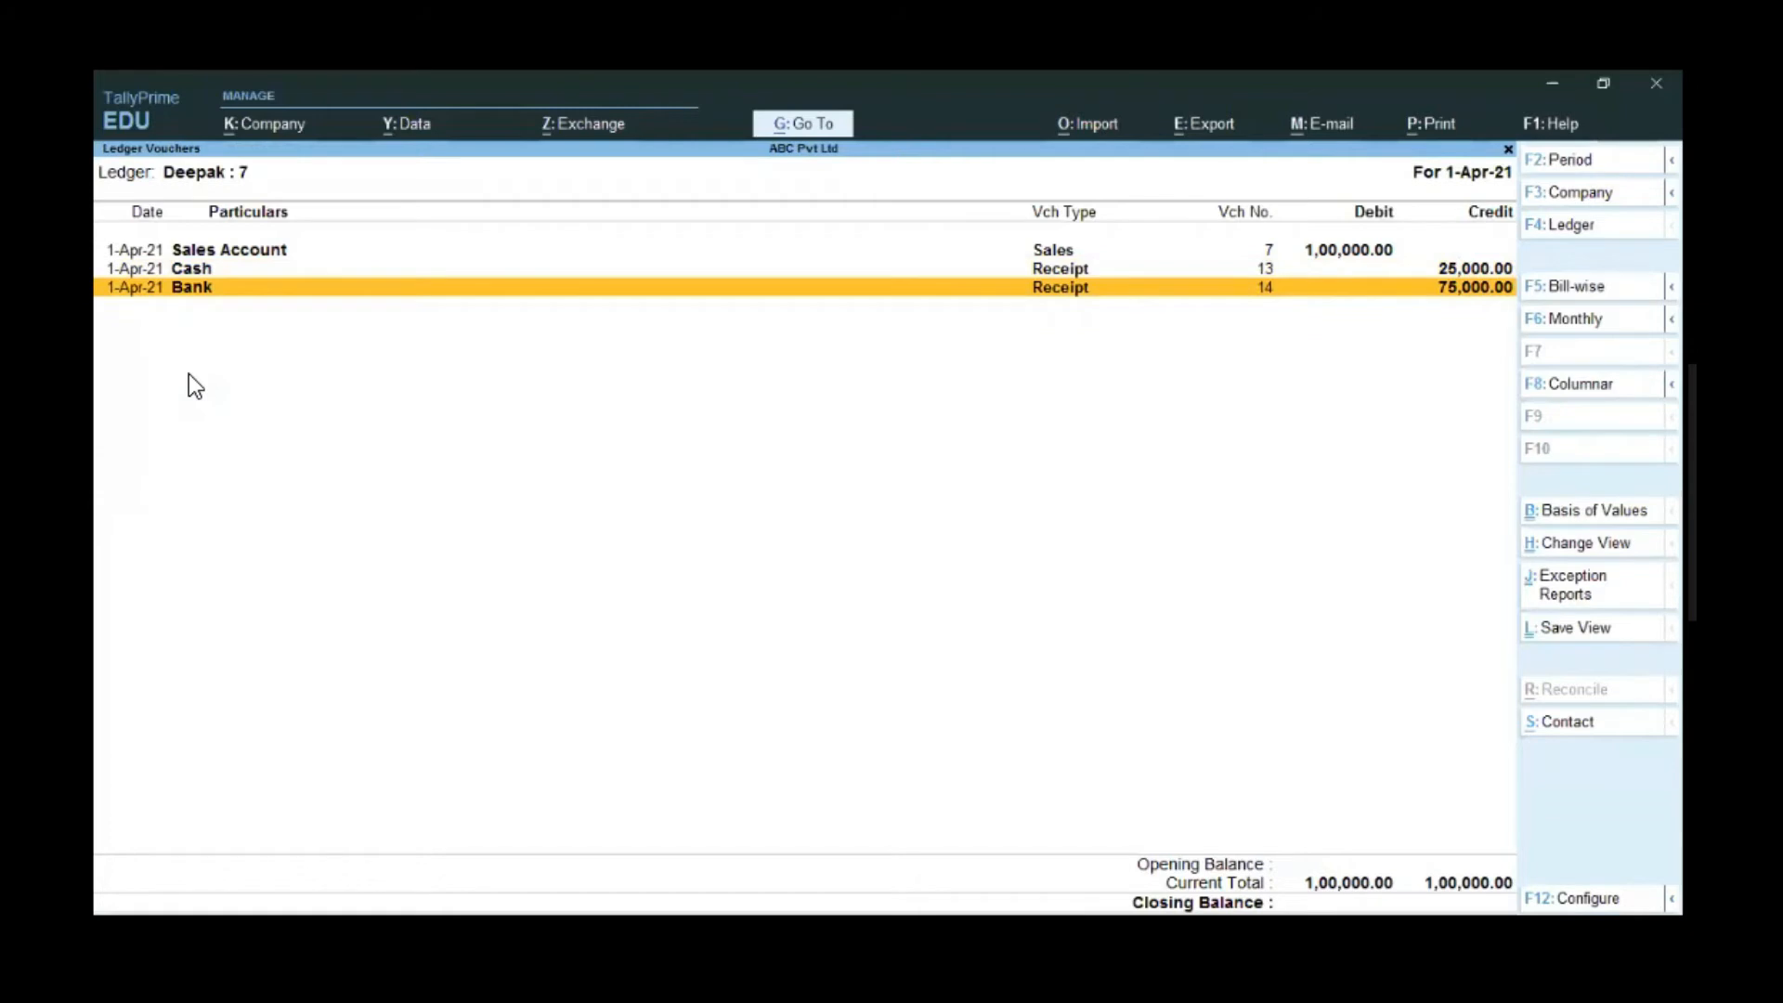
key(Return)
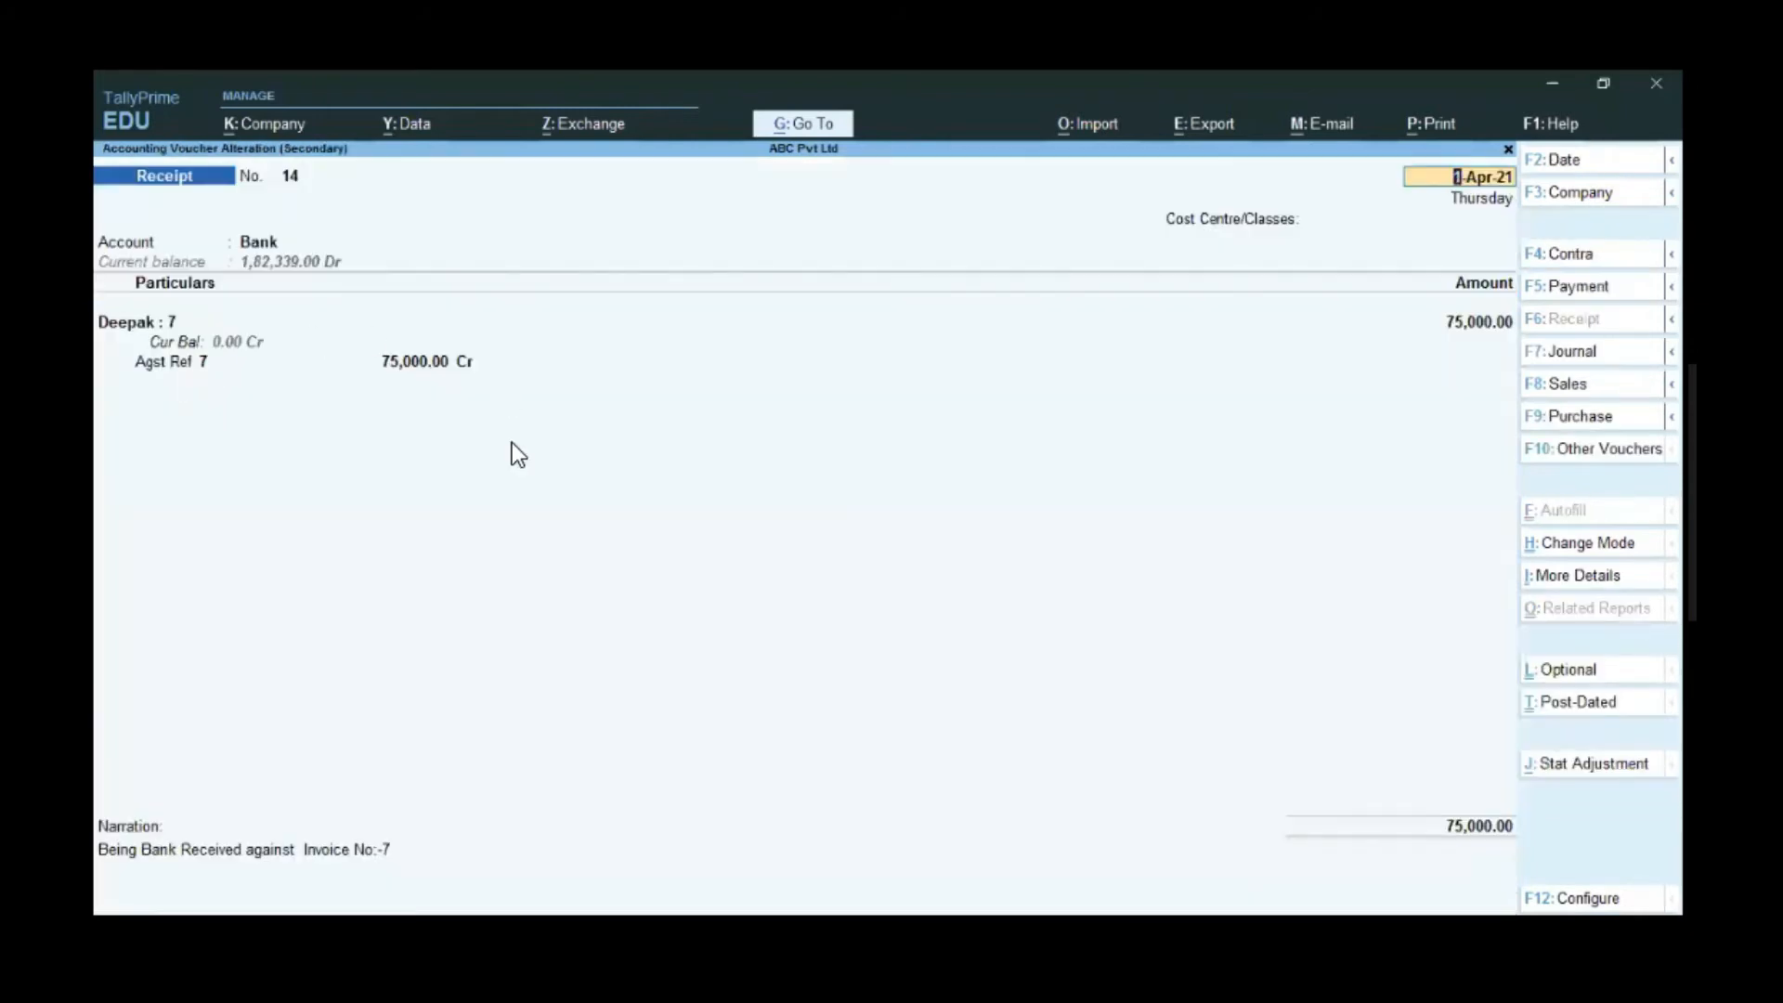
key(BackSpace)
- Close the bank receipt, the ledger report and ledger selection back to the reports list
key(Escape)
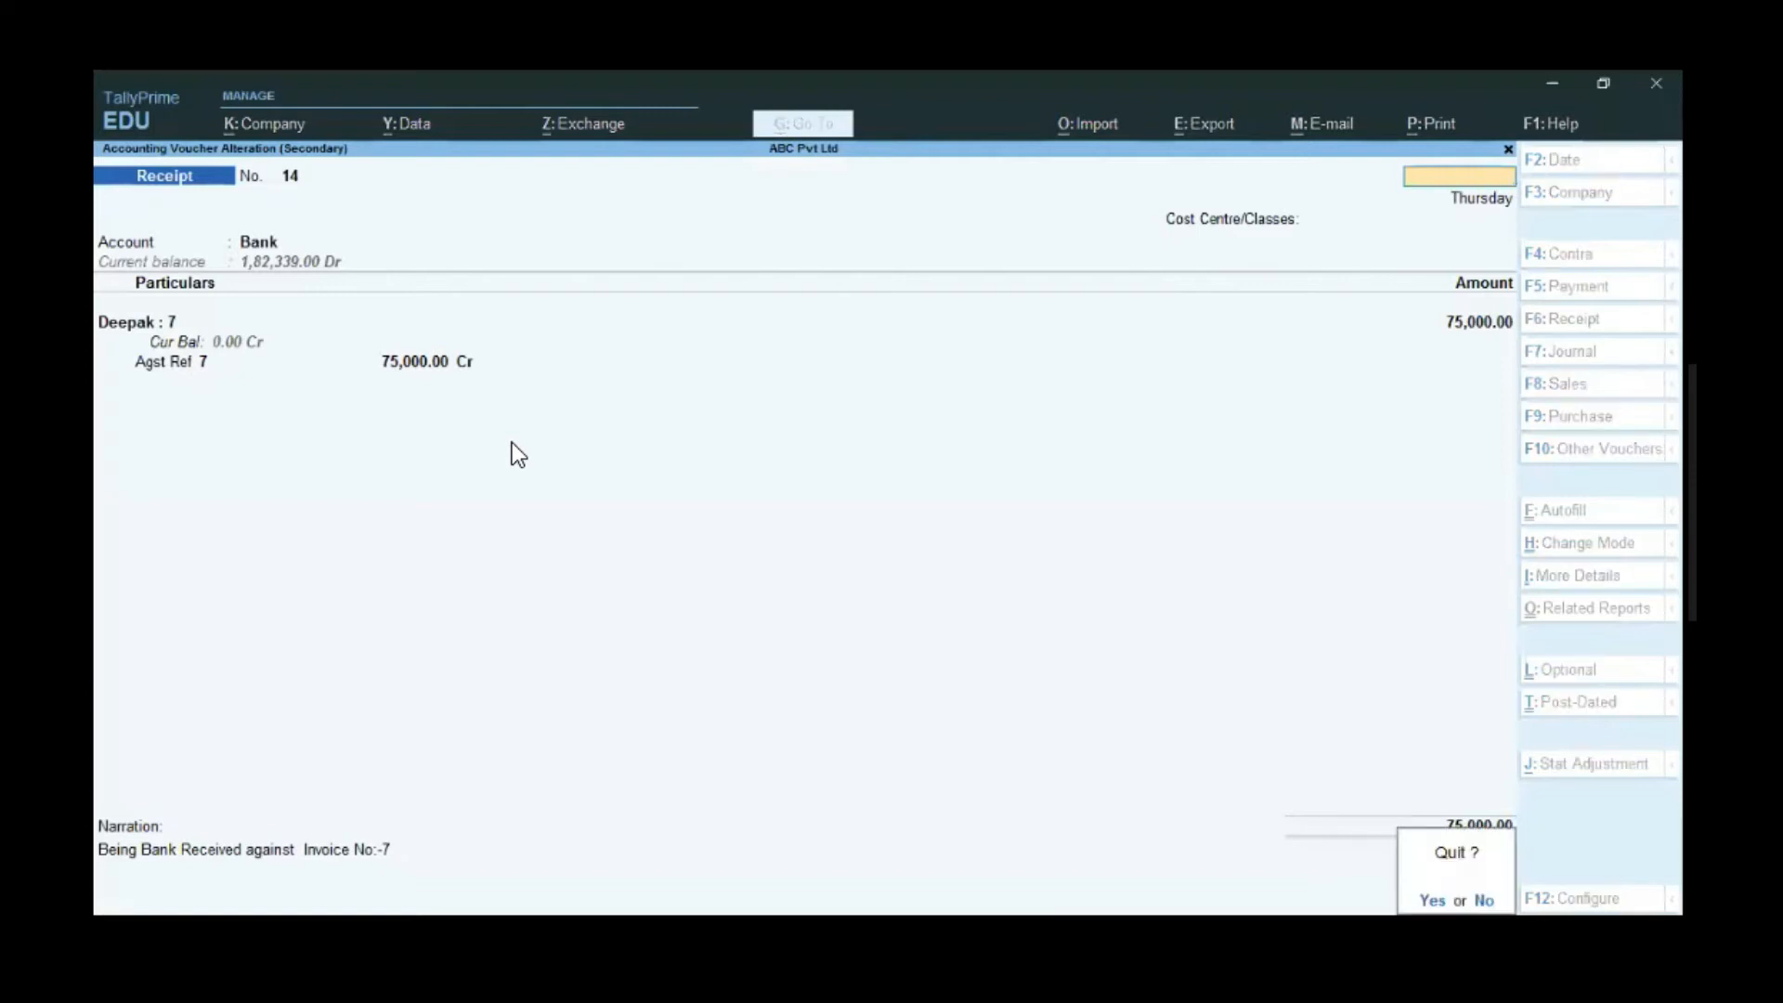
key(y)
key(Escape)
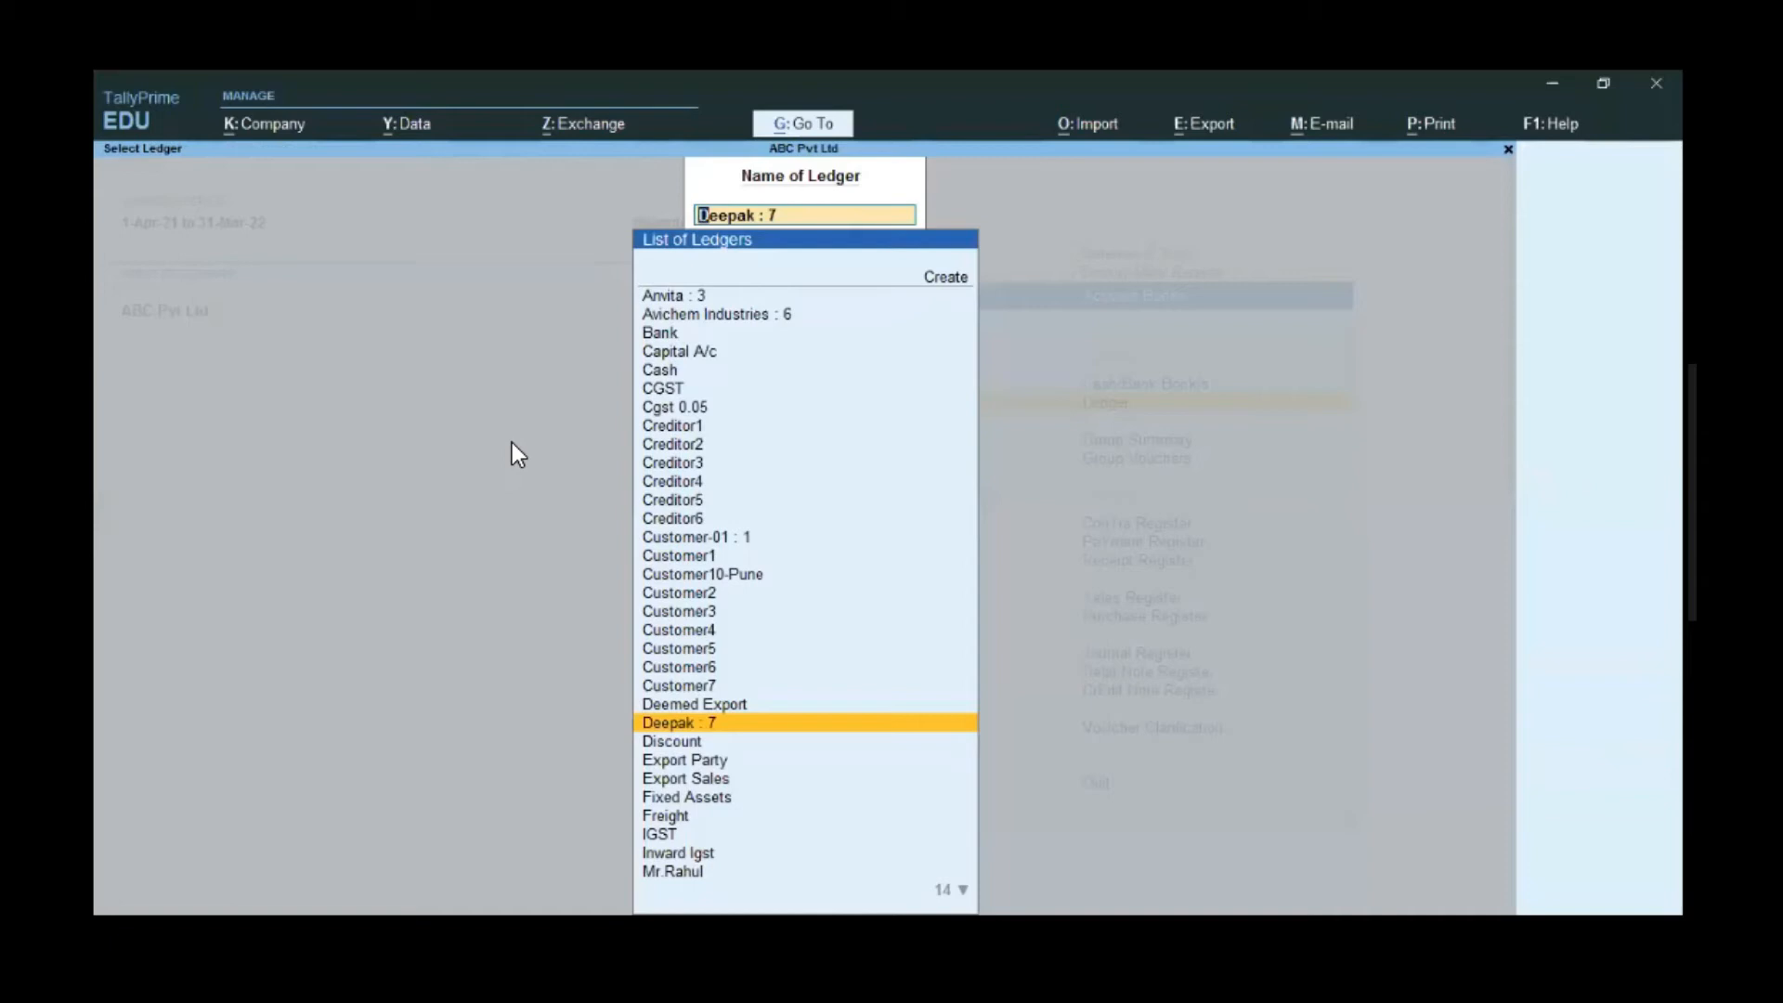
key(BackSpace)
key(Escape)
key(Escape)
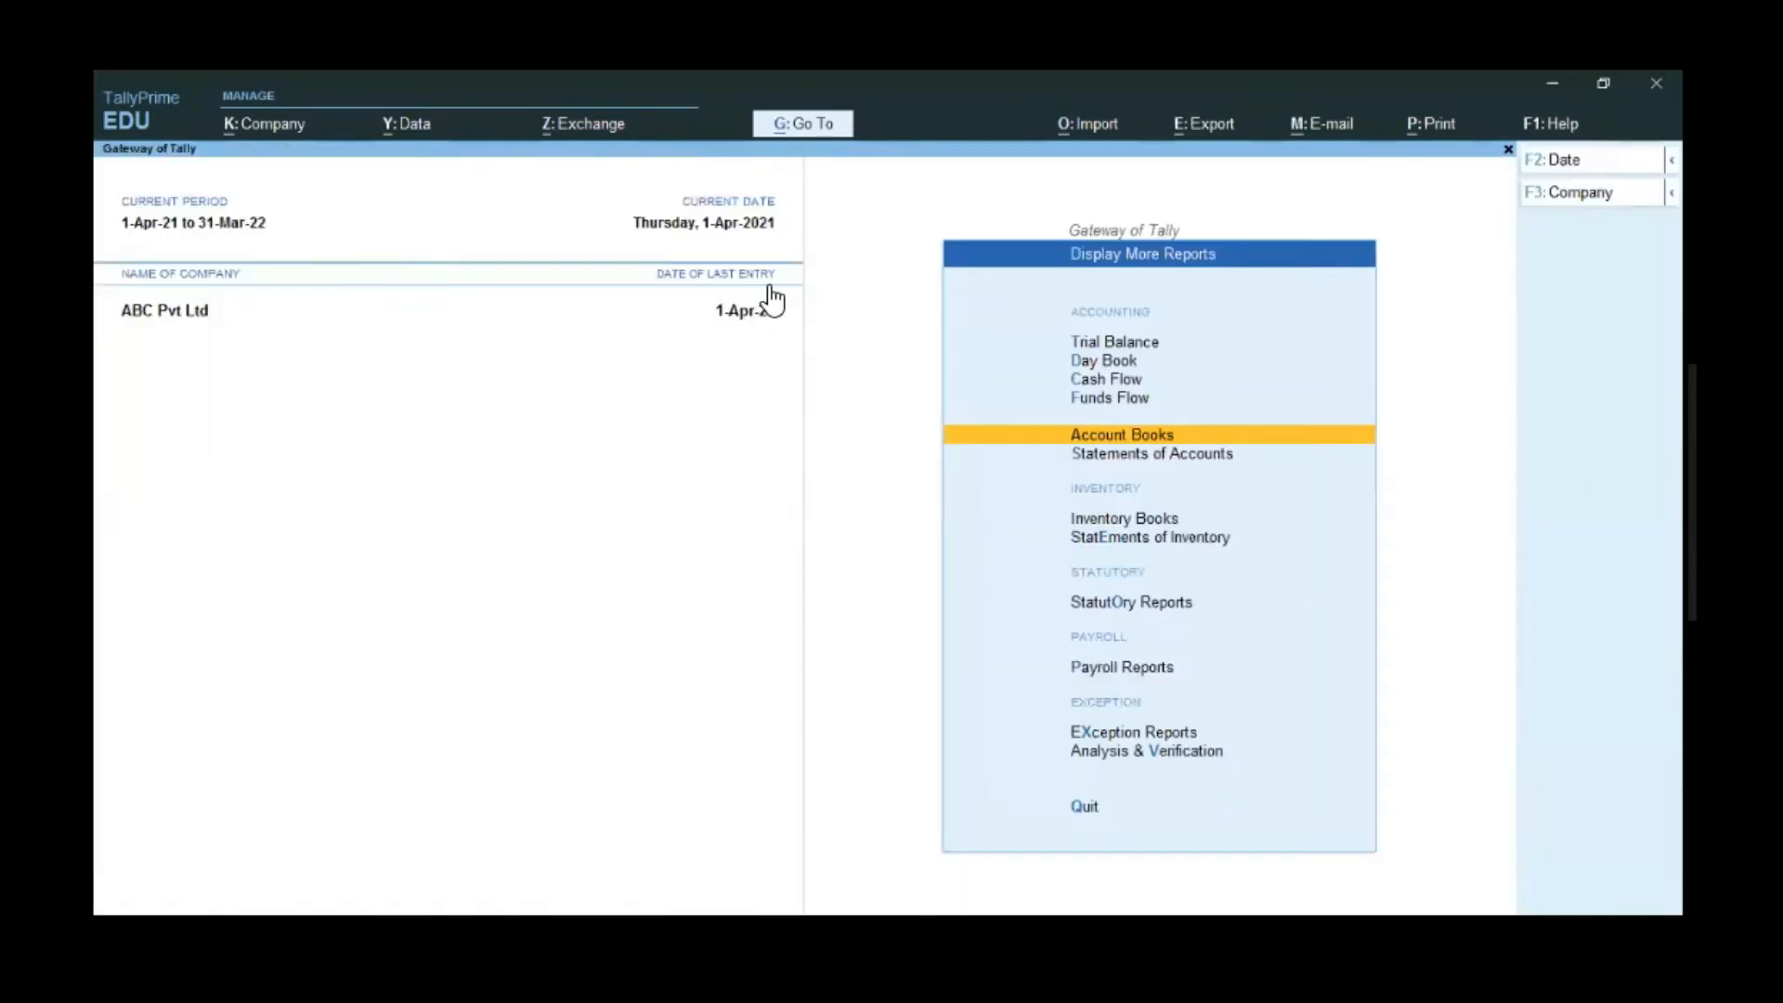